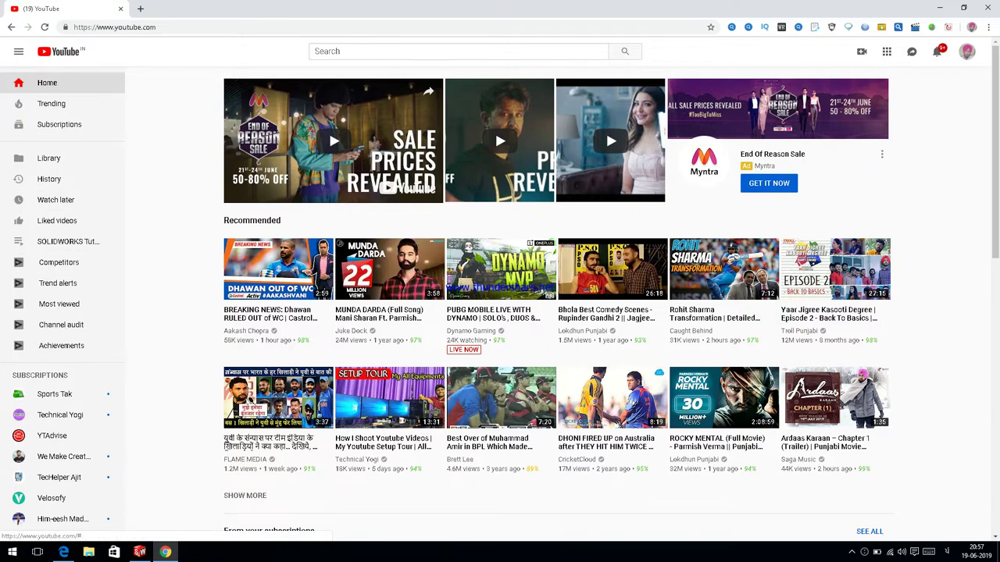
Switch from YouTube to the SolidWorks Part1 window and select the Front Plane.
click(139, 553)
click(41, 147)
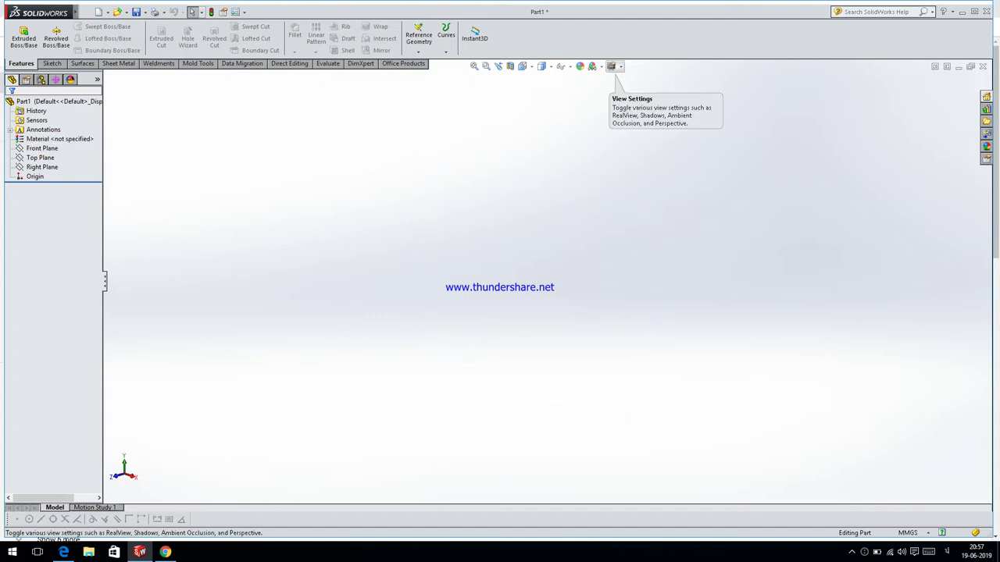
click(593, 66)
Apply the Plain White viewport background and start a sketch on the Front Plane.
click(604, 93)
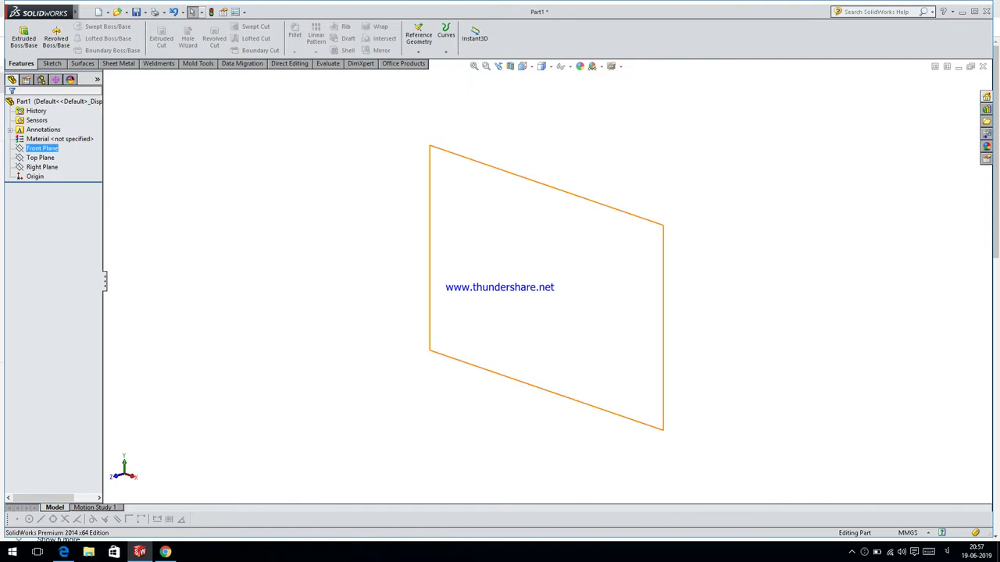
click(42, 147)
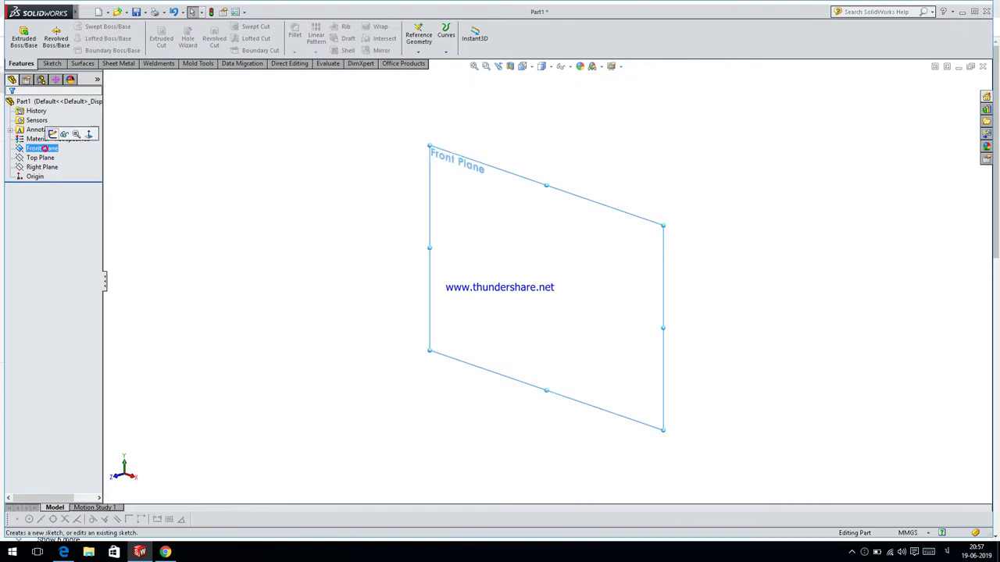
click(52, 135)
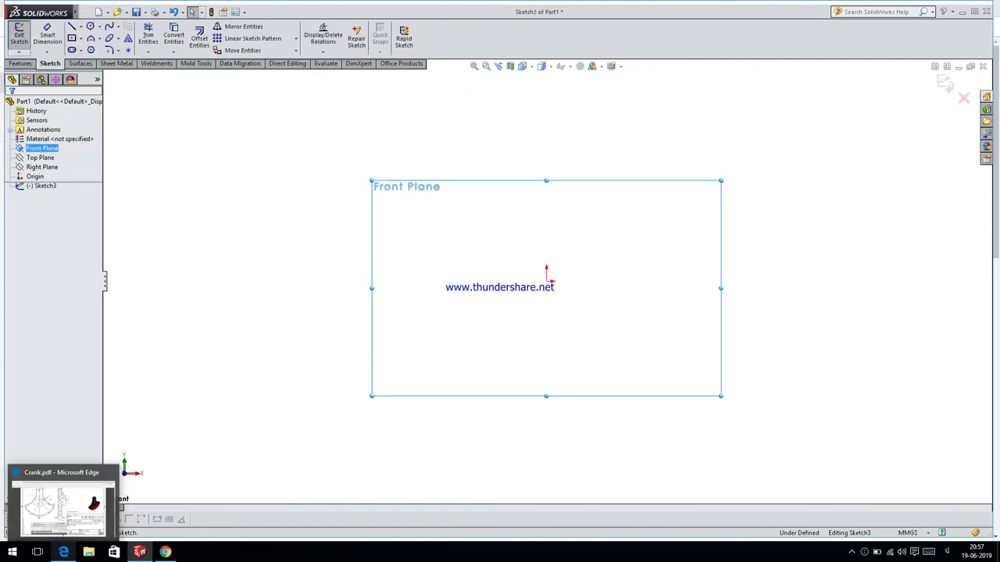
Glance at the Crank.pdf drawing, then return to the SolidWorks sketch.
click(63, 553)
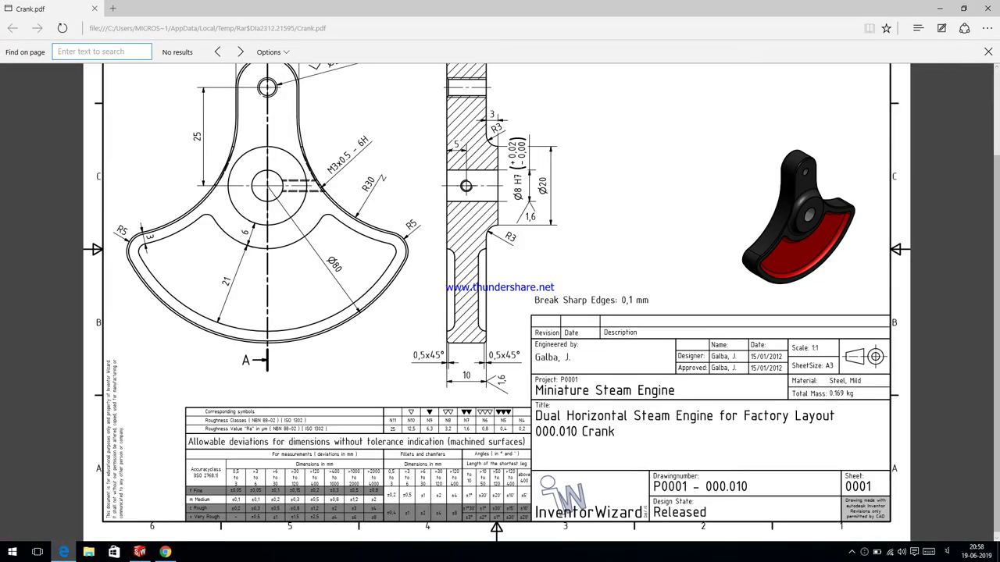
scroll(500, 297, up, 1)
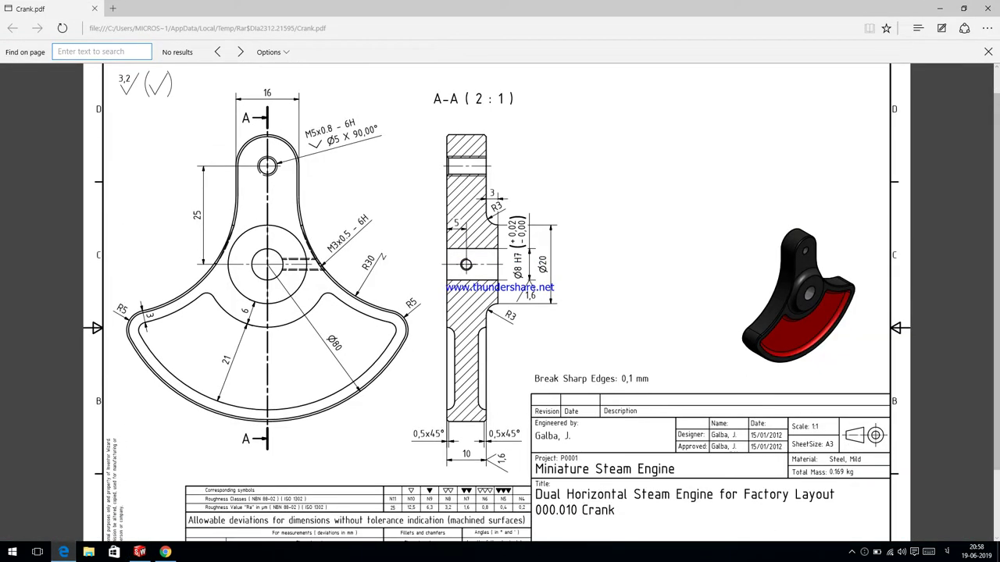
click(63, 552)
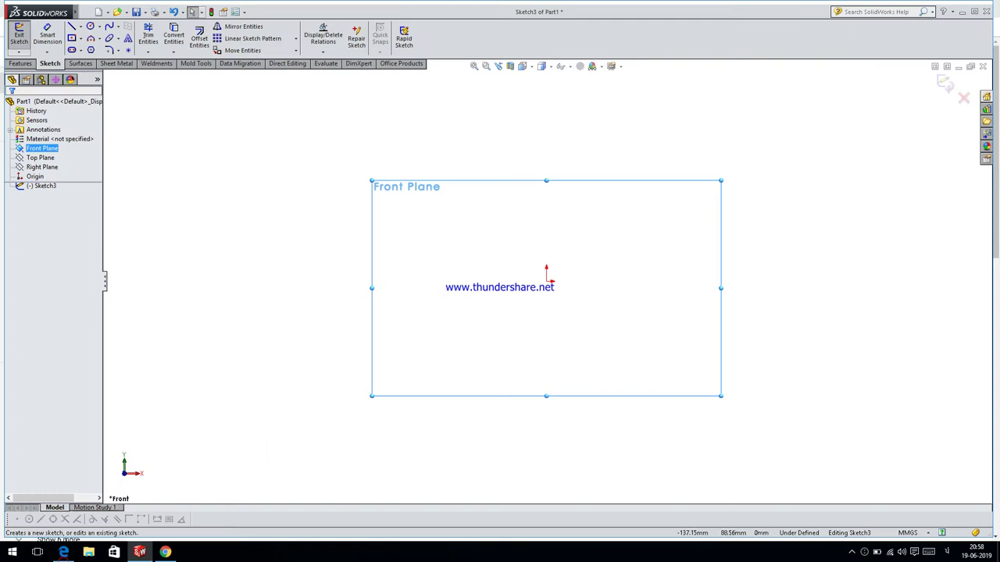
Add an infinite horizontal construction centerline through the origin.
click(80, 26)
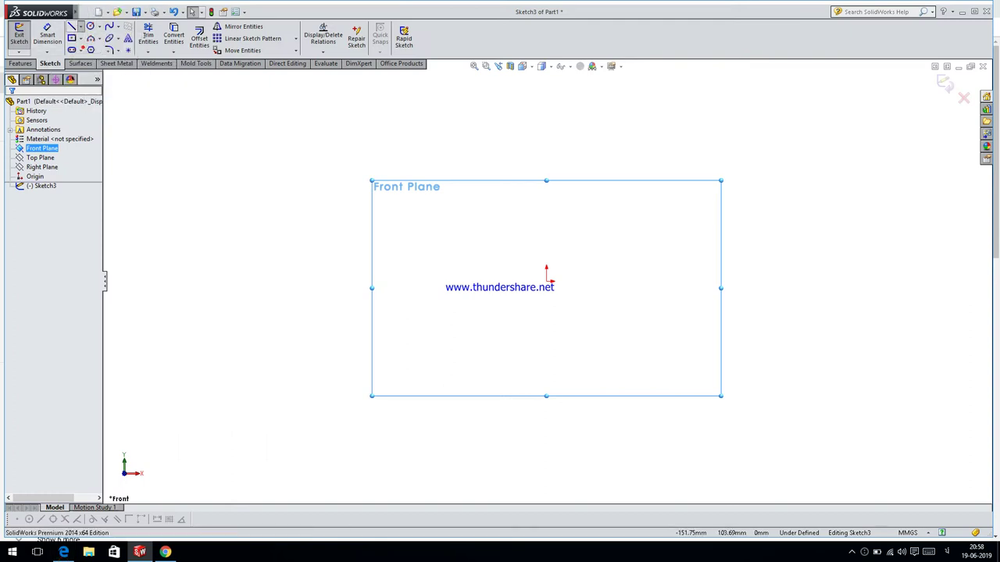
click(71, 26)
click(44, 178)
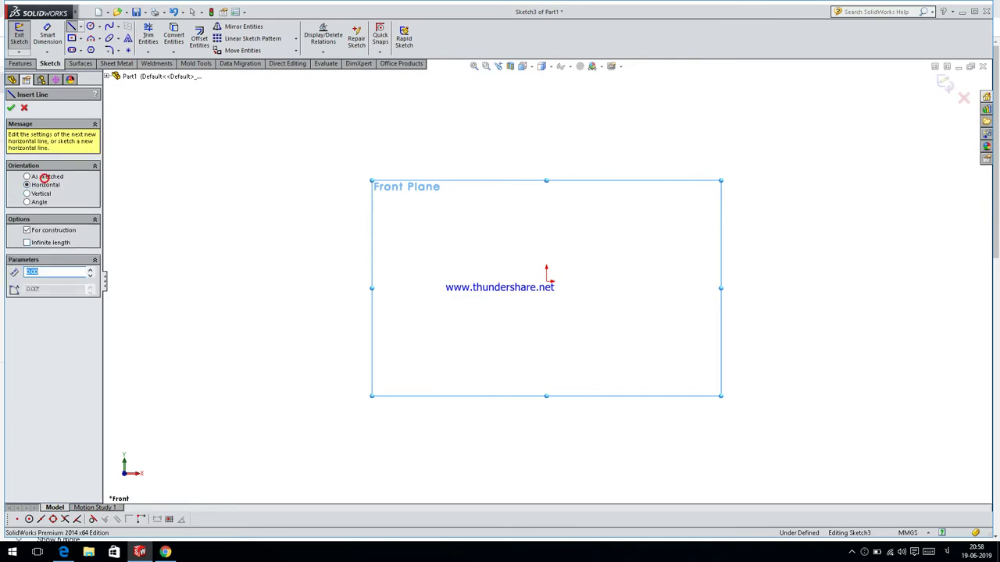
click(27, 243)
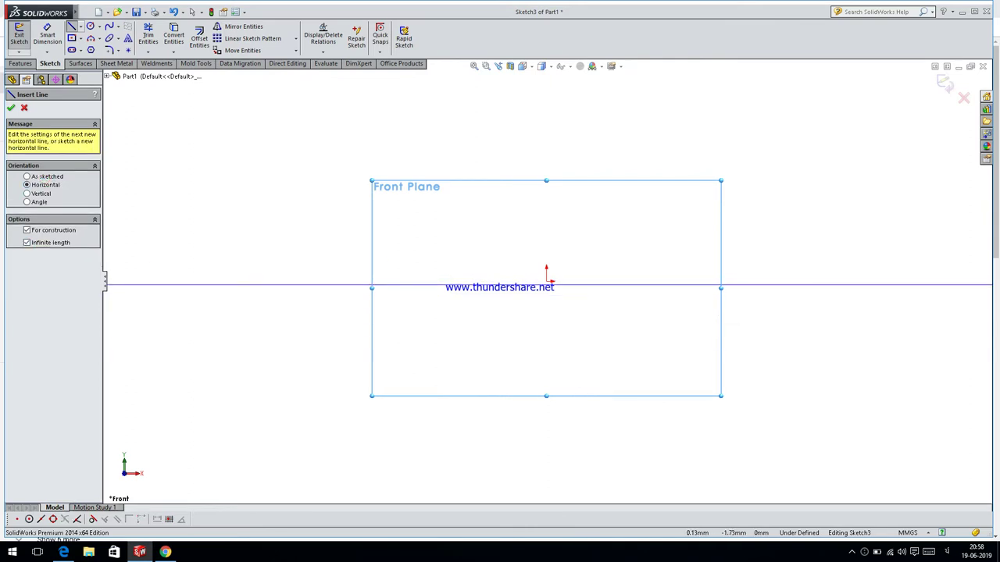
click(559, 295)
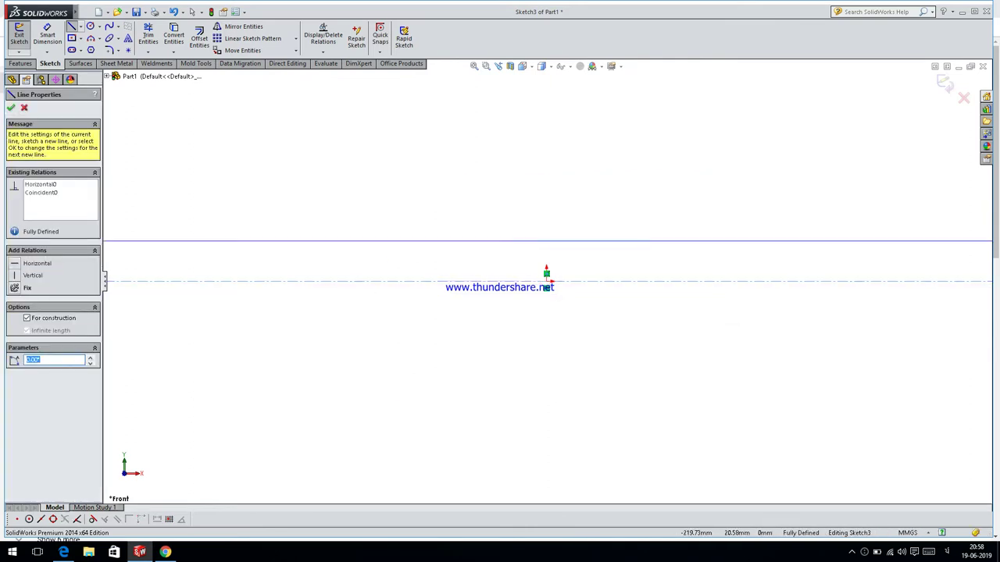
key(Return)
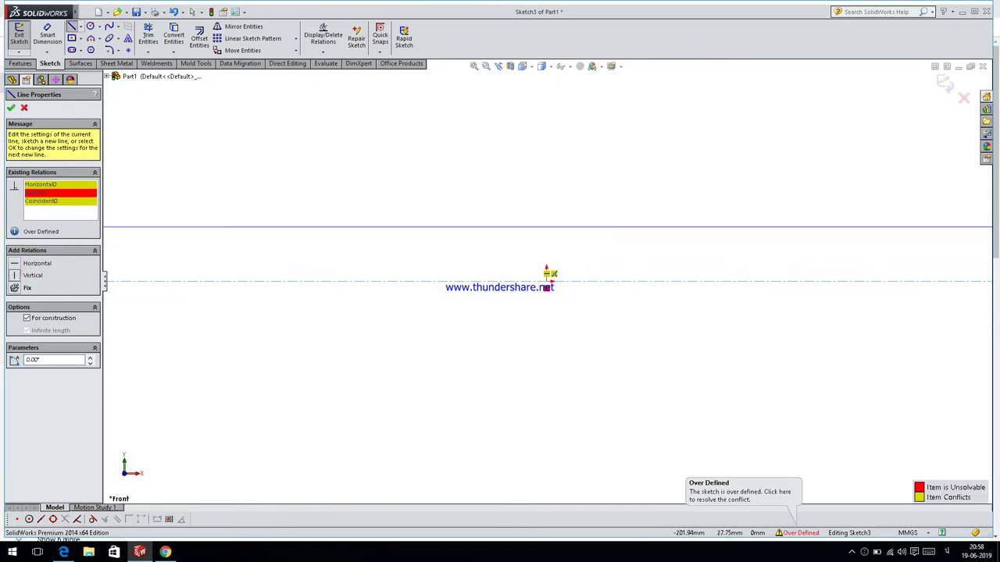
click(23, 107)
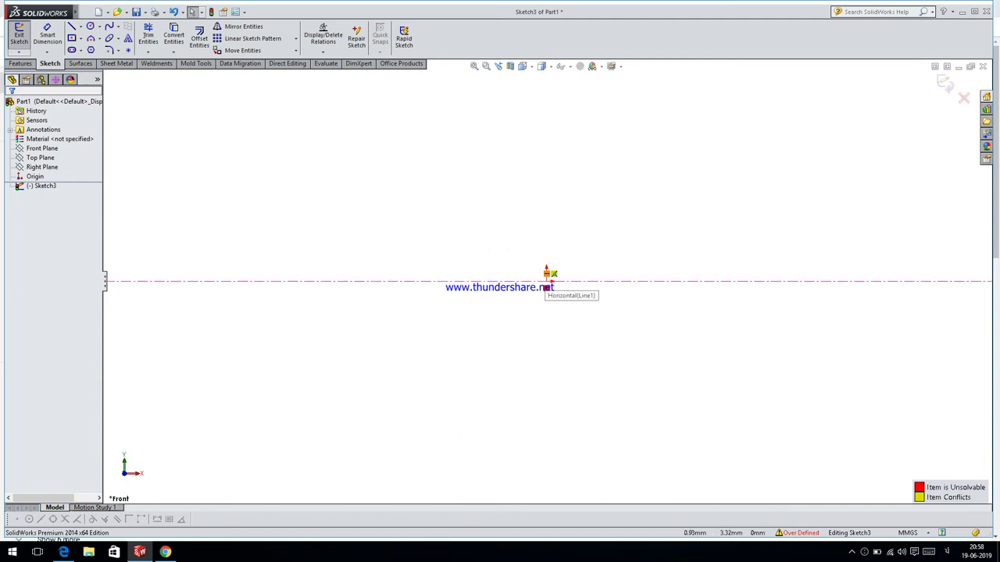
click(547, 280)
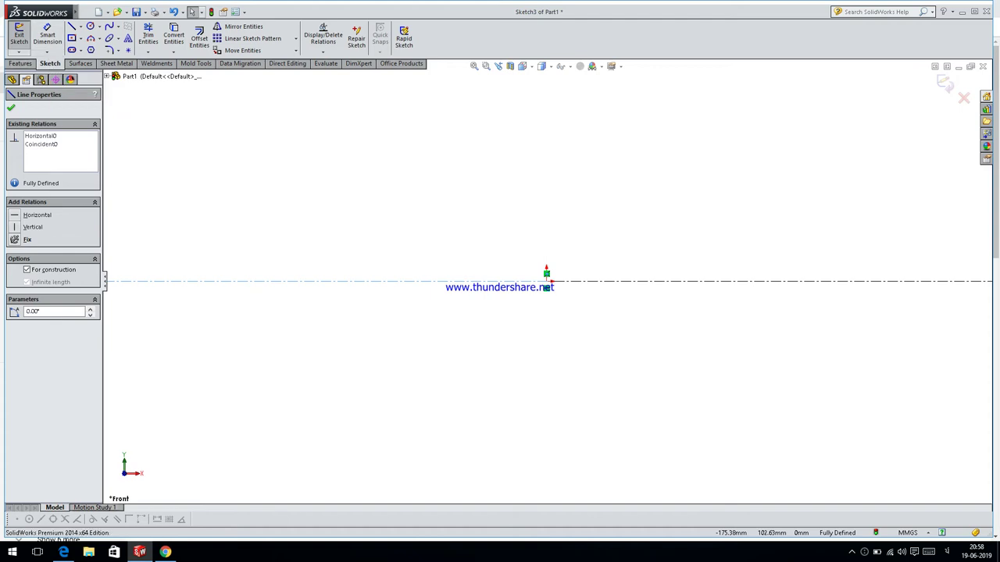
key(Escape)
Add an infinite vertical construction centerline through the origin.
click(79, 26)
click(81, 48)
click(39, 186)
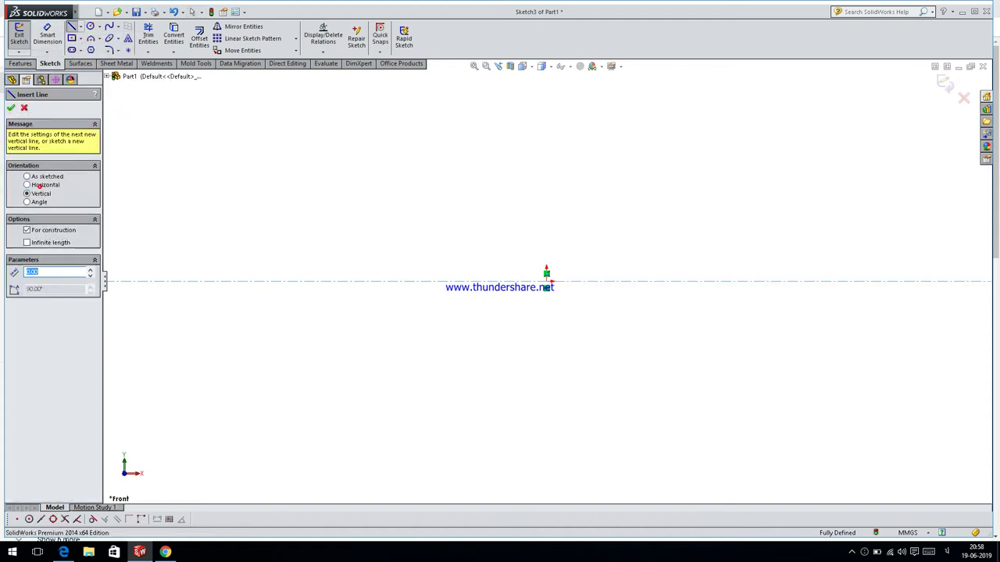
click(47, 242)
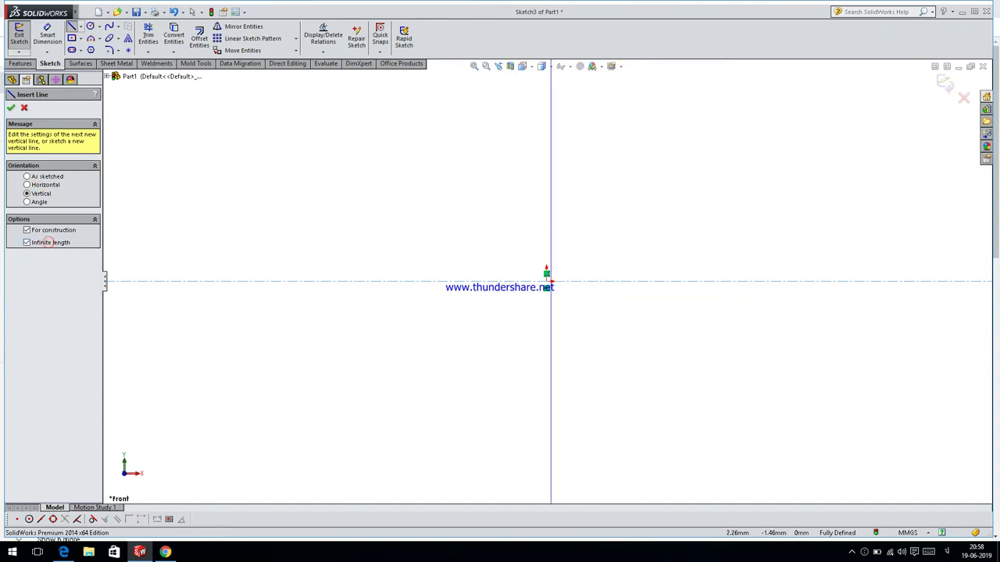
click(548, 279)
key(Escape)
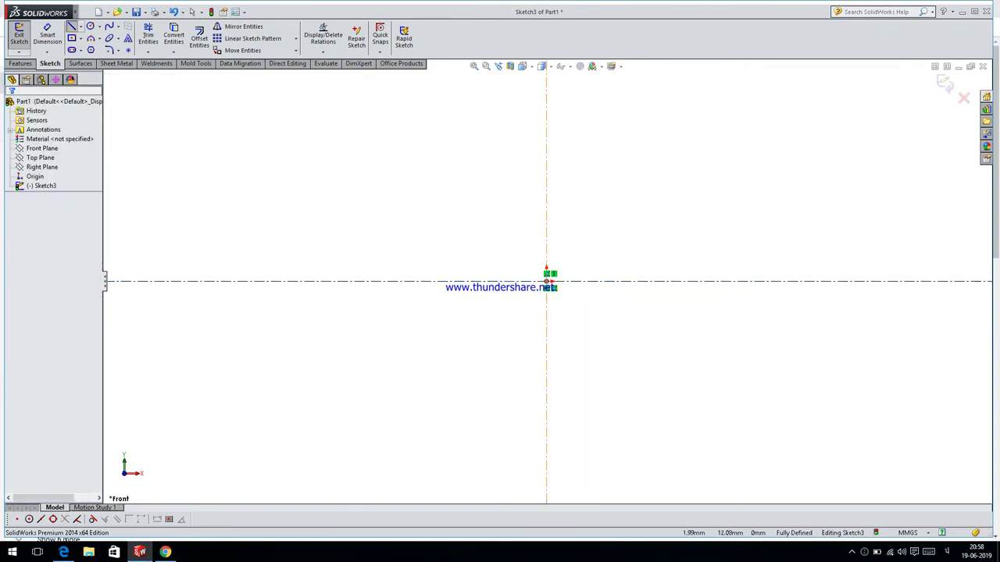
Draw a circle on the vertical centerline above the origin and dimension it Ø16 mm.
click(91, 26)
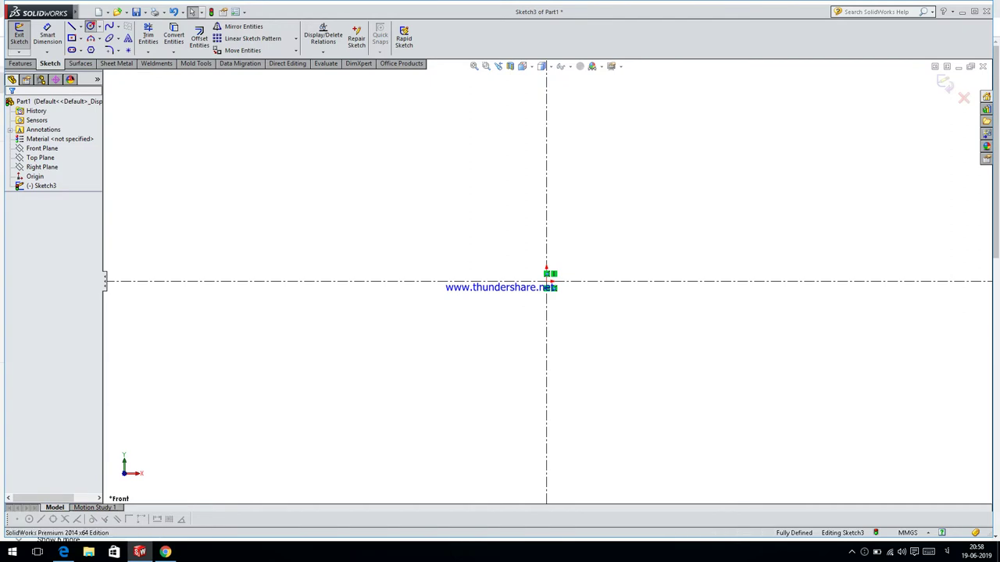
click(547, 101)
click(544, 129)
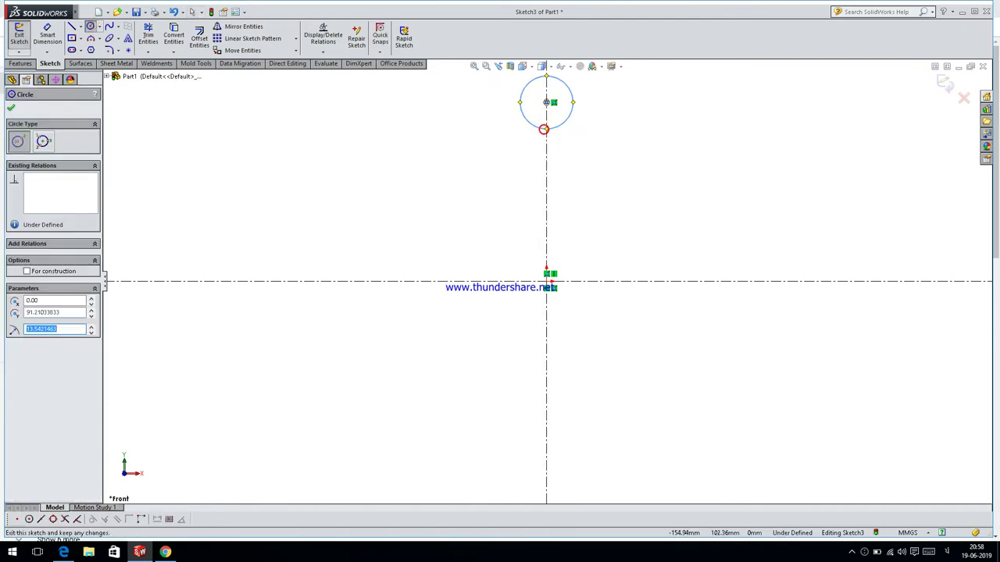
click(49, 35)
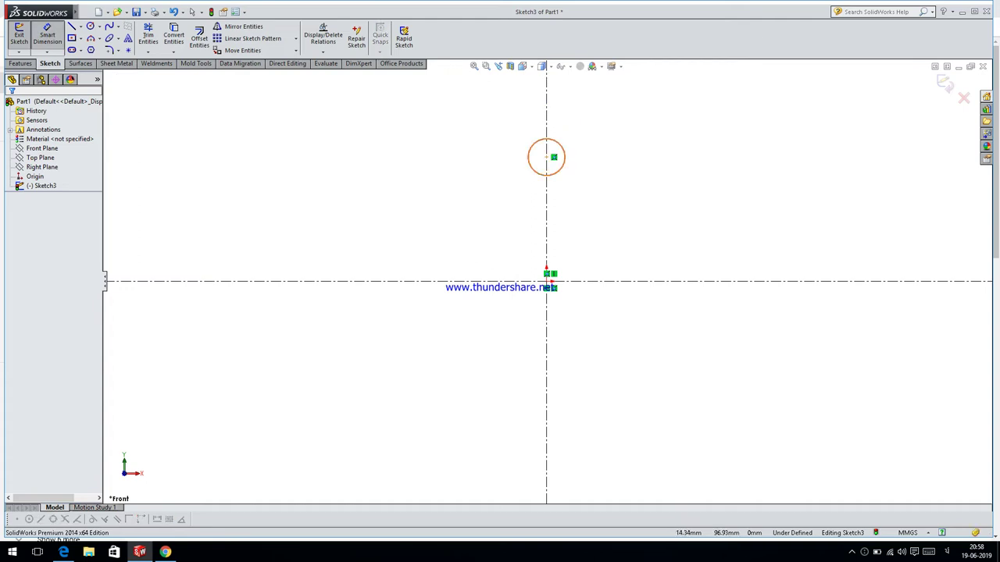
click(564, 152)
click(591, 139)
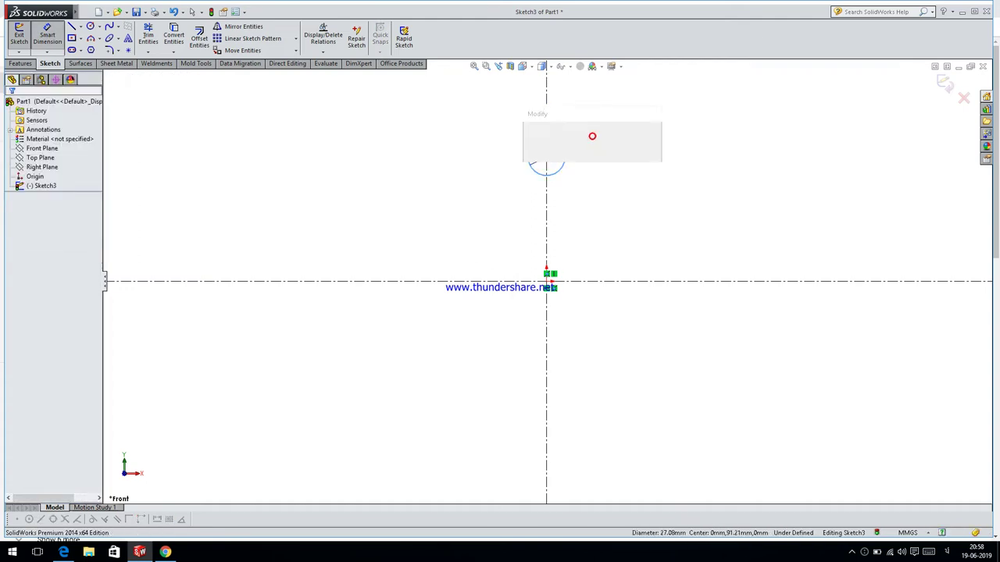
text(15)
key(Return)
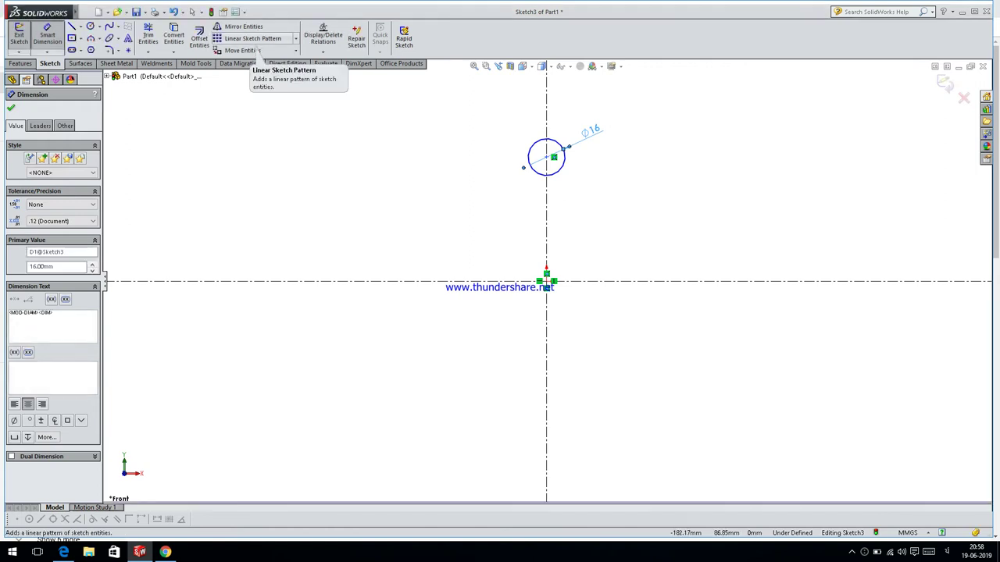
click(199, 35)
Offset the vertical centerline to both sides, creating lines left and right of it.
click(547, 100)
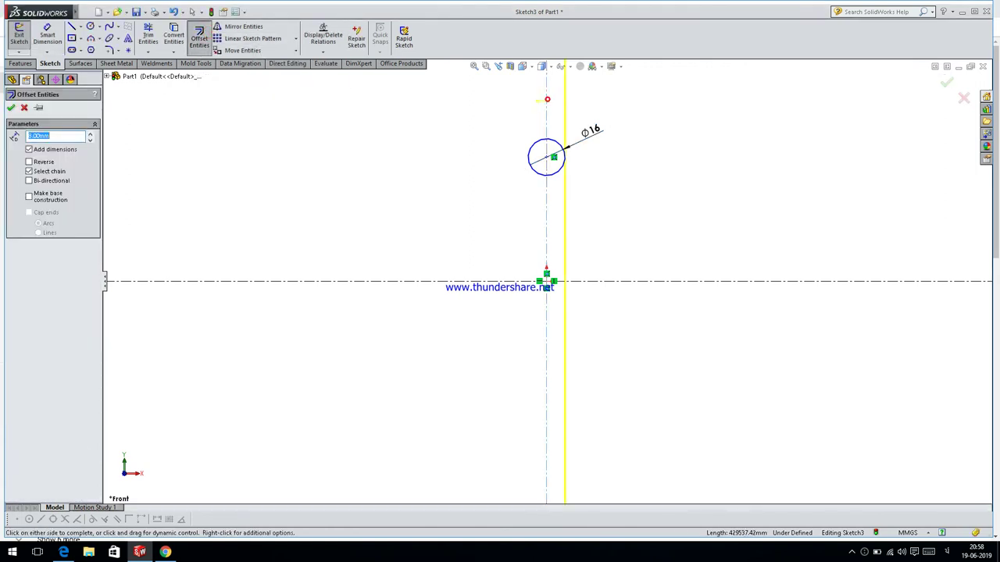
click(10, 108)
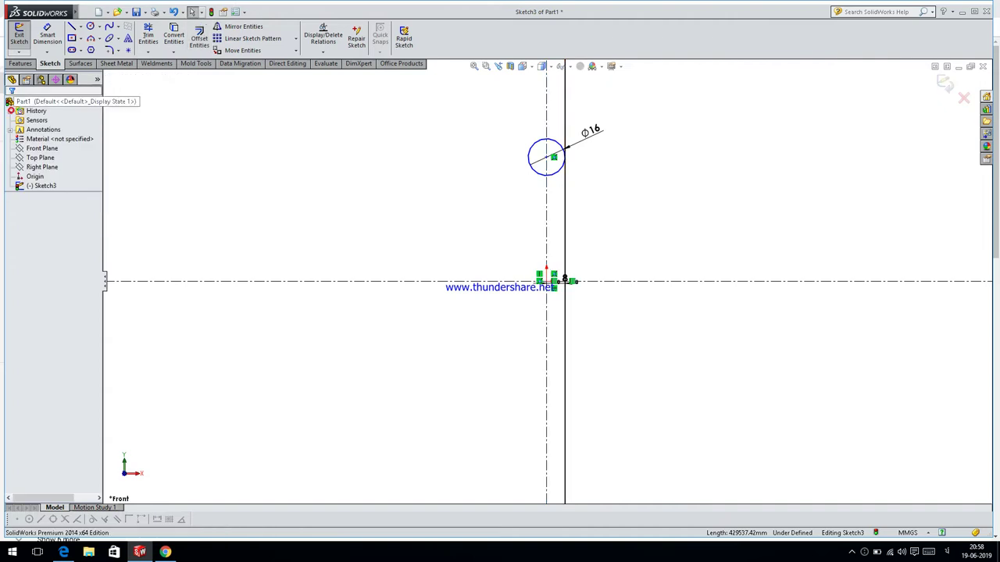
click(199, 35)
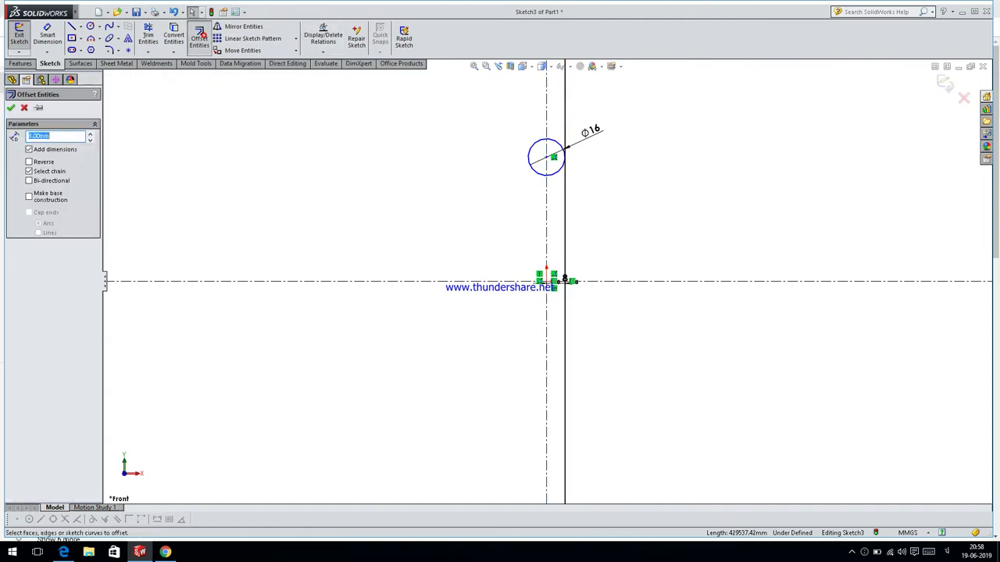
click(547, 98)
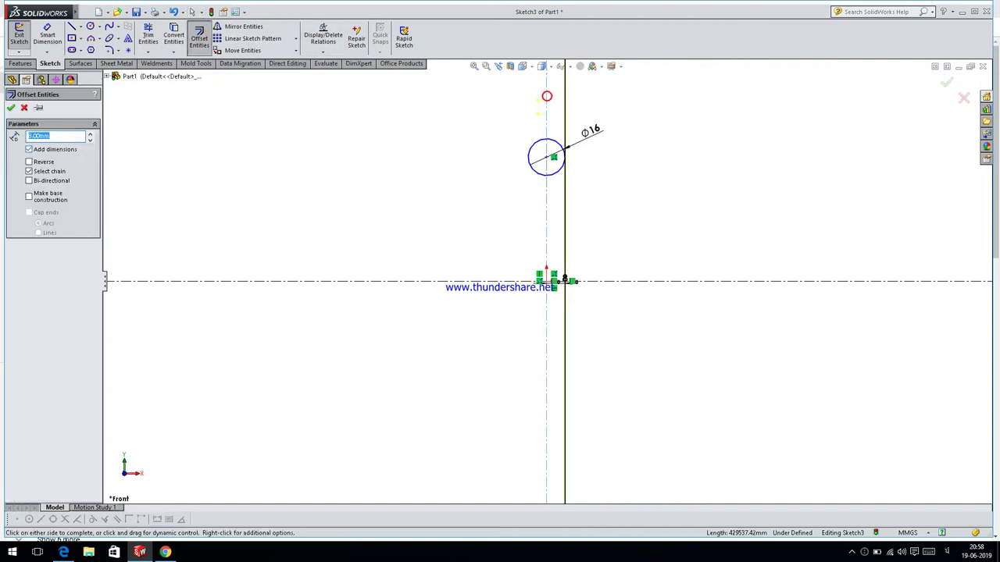
click(43, 161)
click(537, 240)
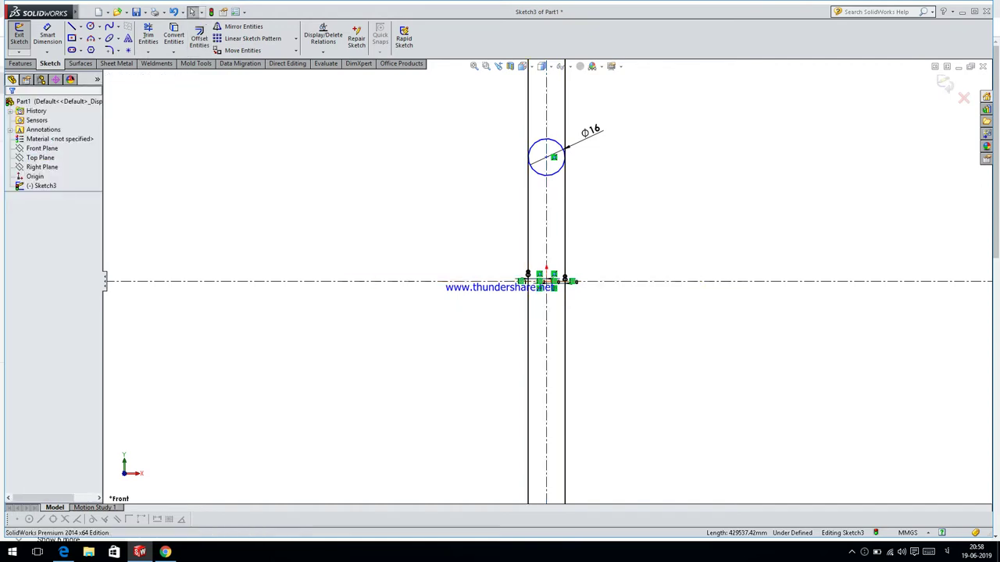
scroll(537, 241, down, 2)
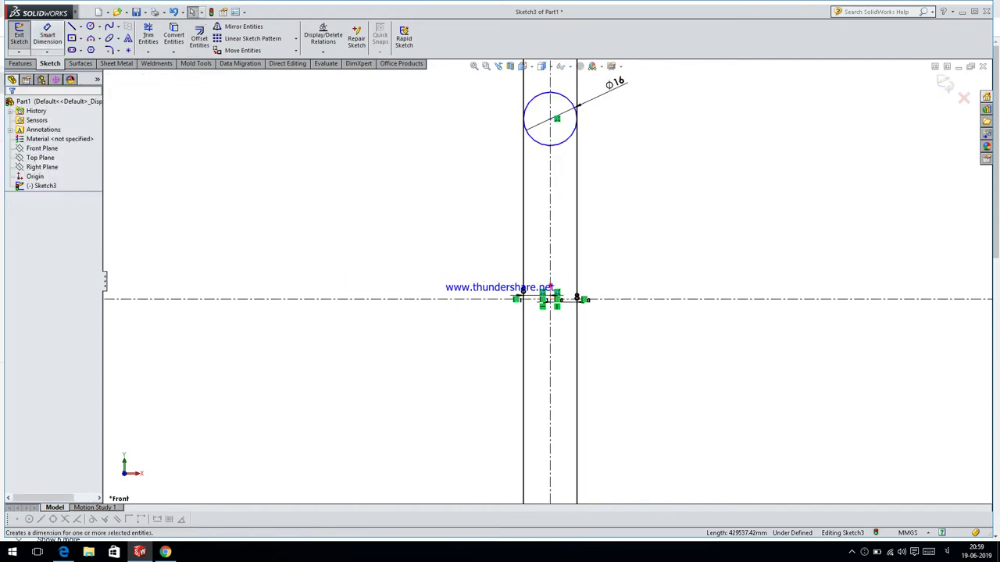
Dimension the Ø16 circle's centre 25 mm above the horizontal centerline.
click(47, 36)
click(551, 119)
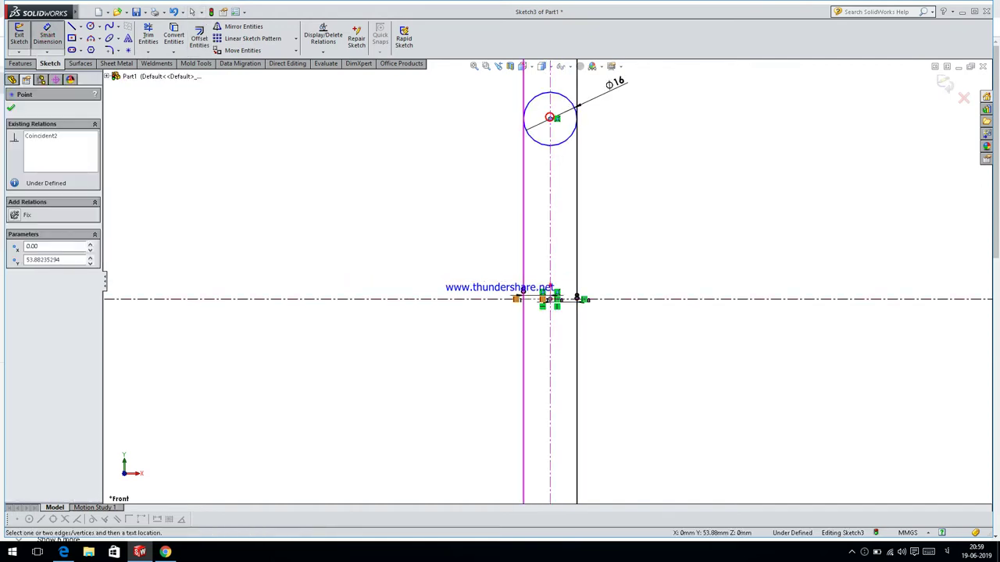
click(539, 299)
click(365, 228)
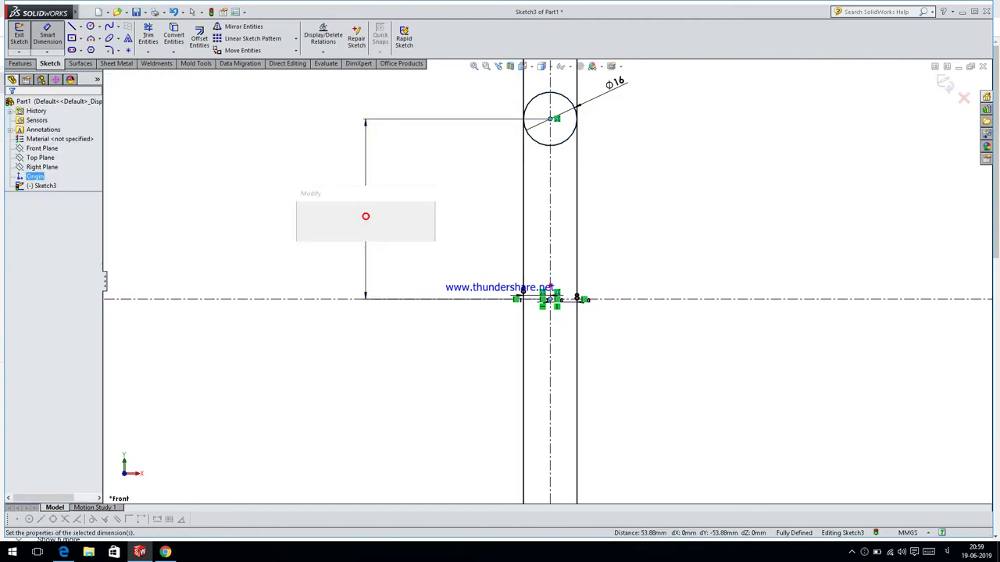
text(25)
key(Return)
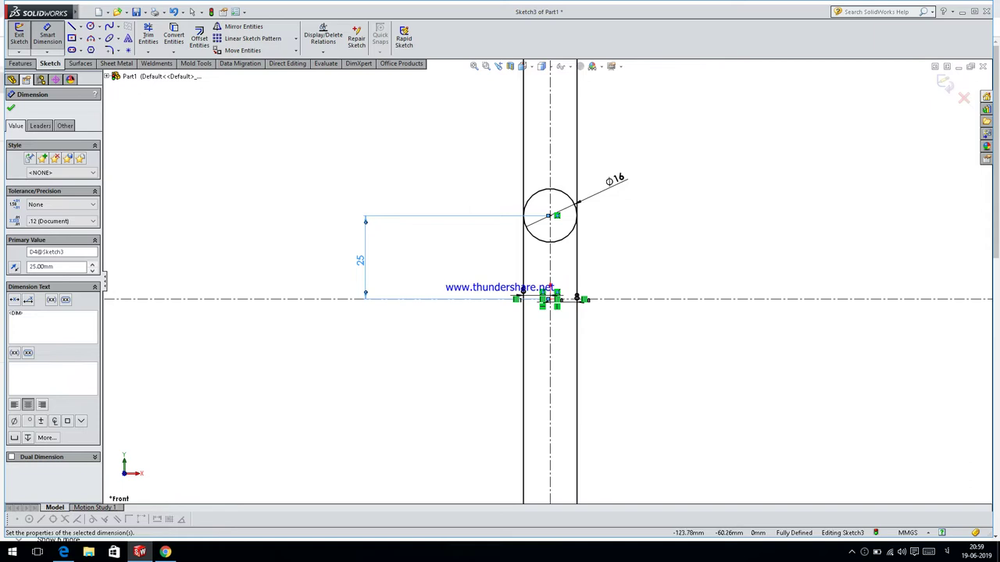
Check the Crank.pdf drawing for reference, then return to the crank sketch.
click(63, 553)
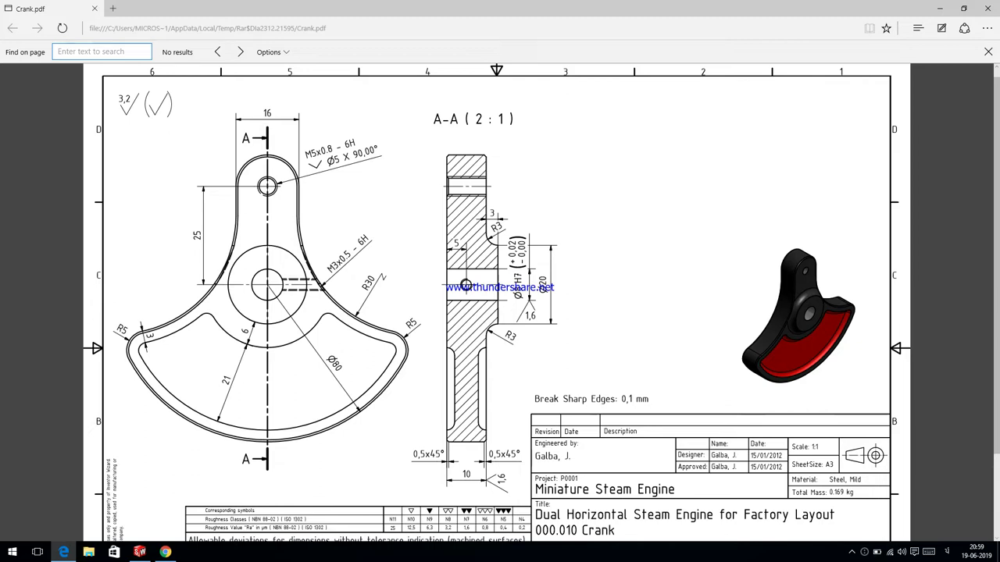
click(165, 552)
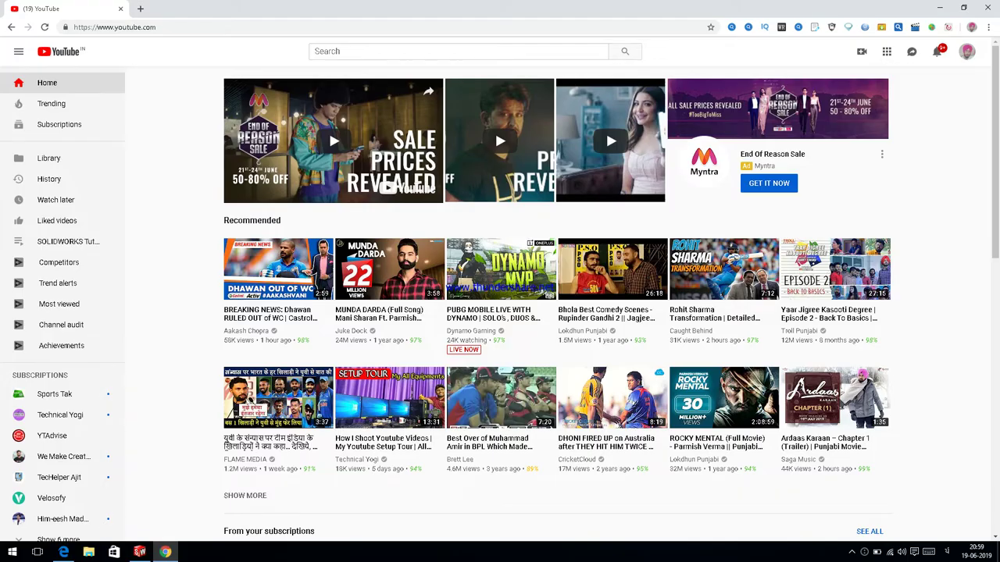
click(63, 552)
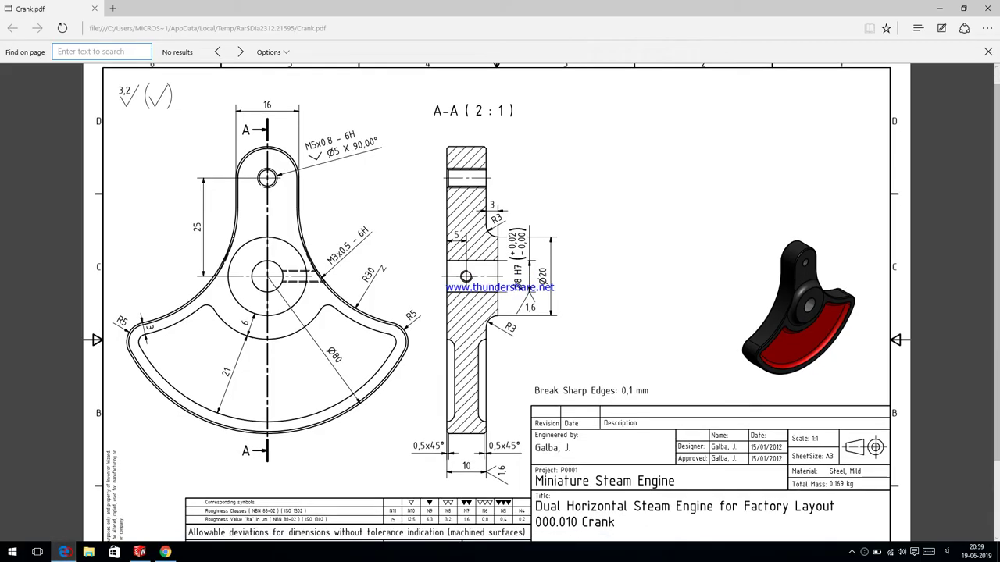
click(139, 552)
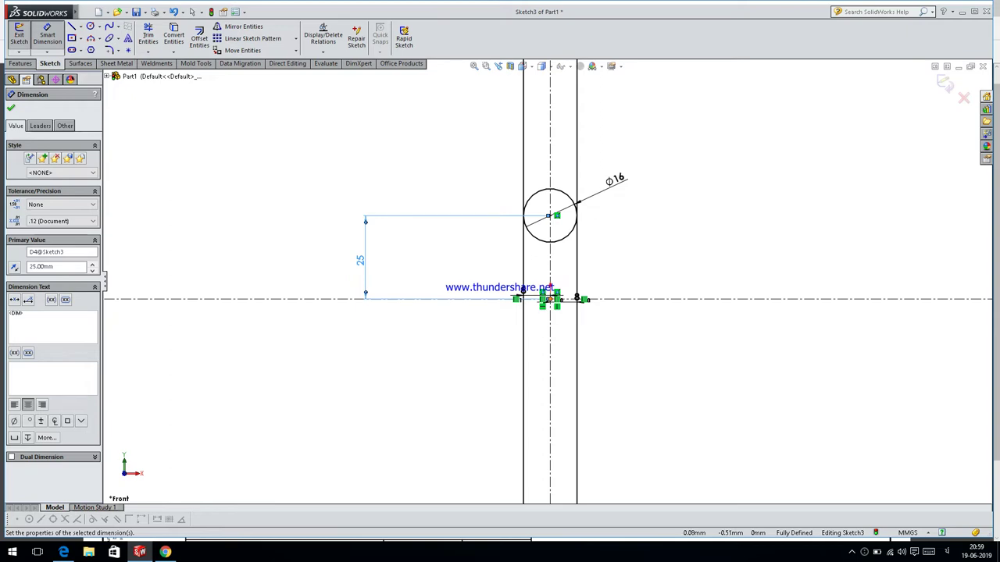
Draw a large circle centred on the origin.
key(Escape)
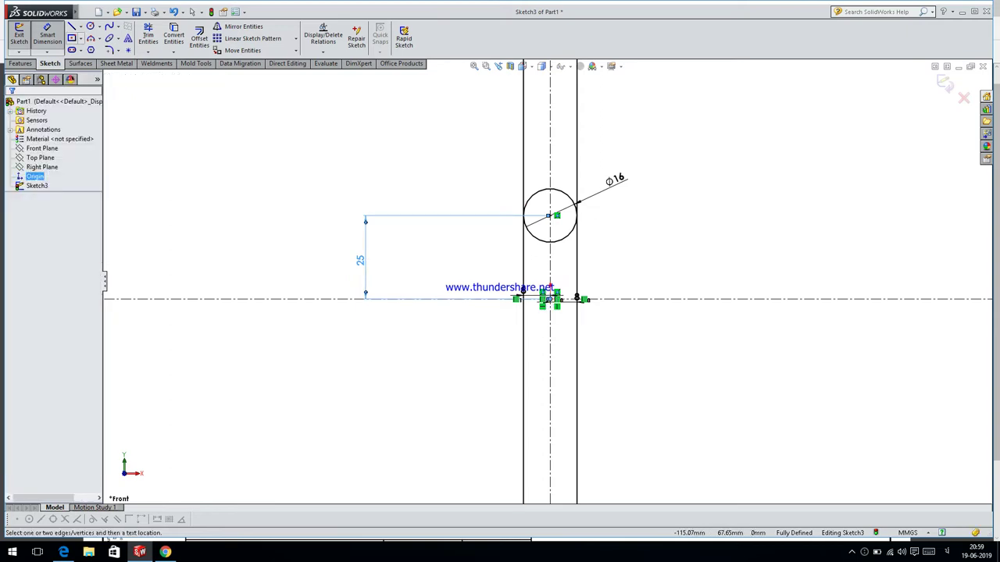
click(90, 26)
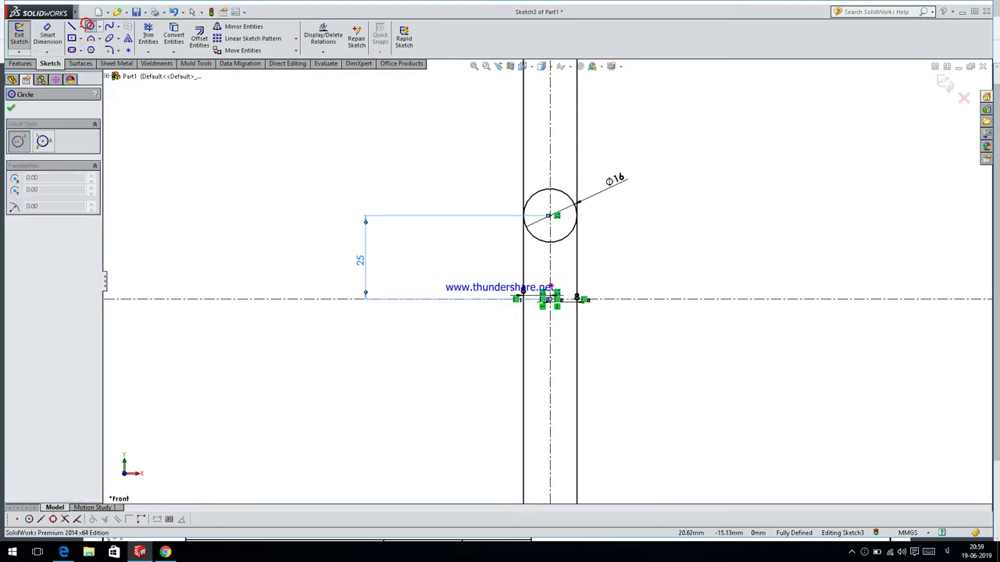
scroll(555, 301, down, 3)
scroll(555, 301, down, 2)
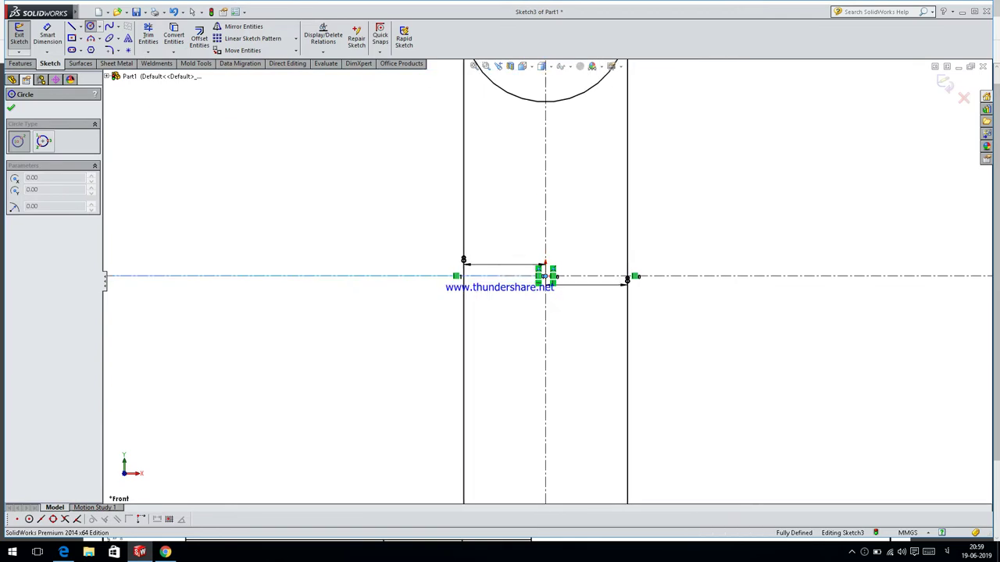
click(546, 277)
click(539, 463)
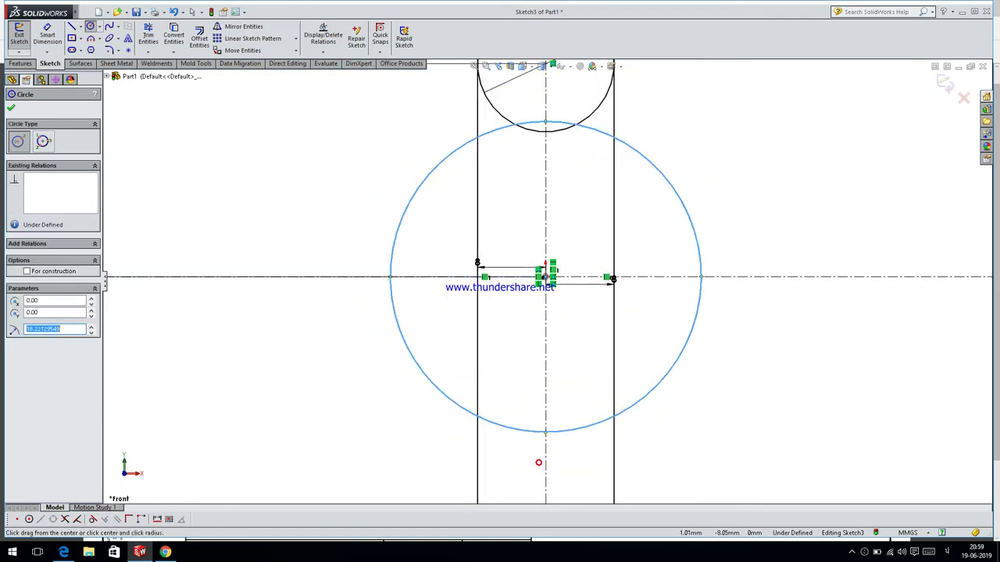
key(z)
Dimension the large circle's diameter to 80 mm.
click(47, 35)
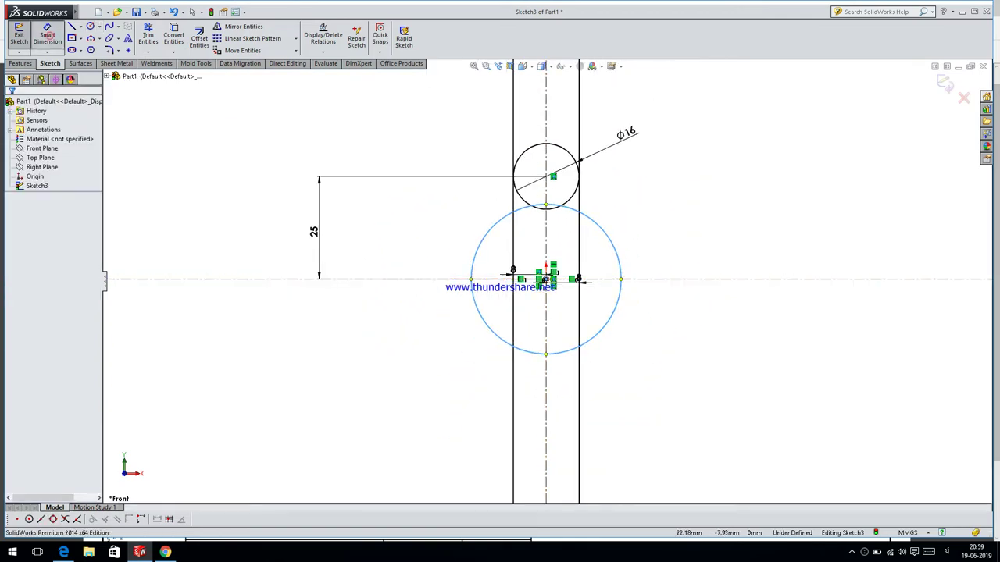
click(618, 254)
click(706, 227)
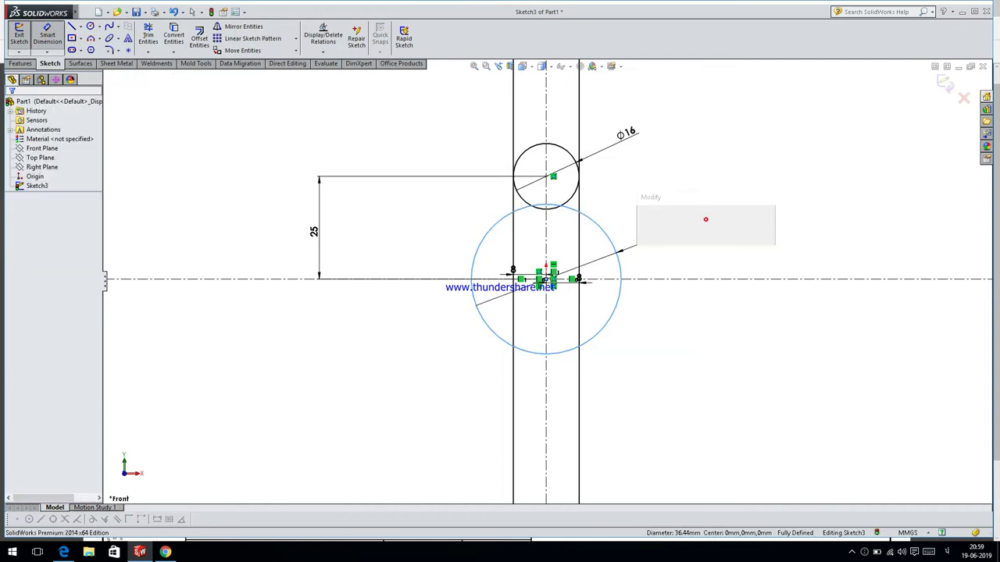
text(80)
key(Return)
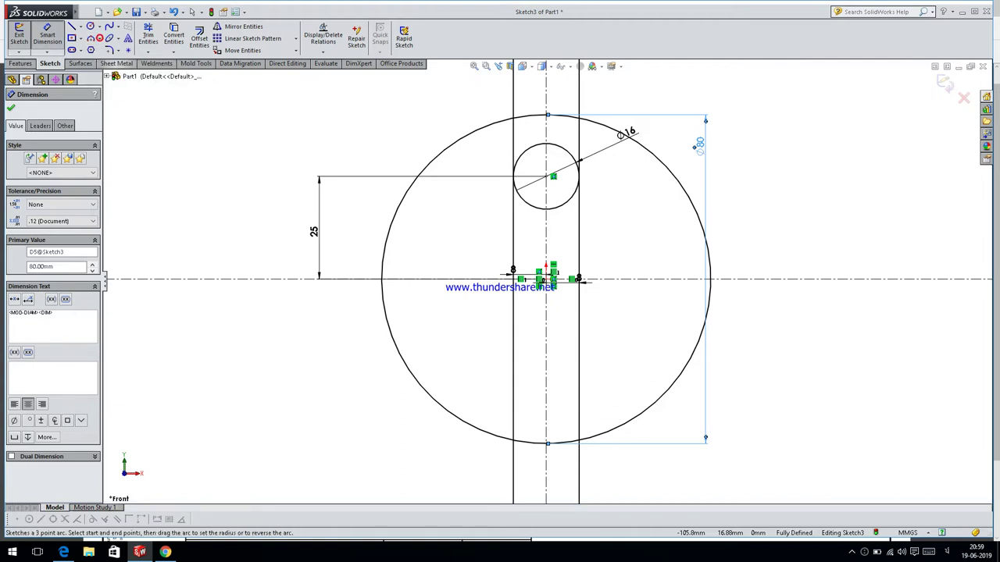
click(100, 38)
click(119, 60)
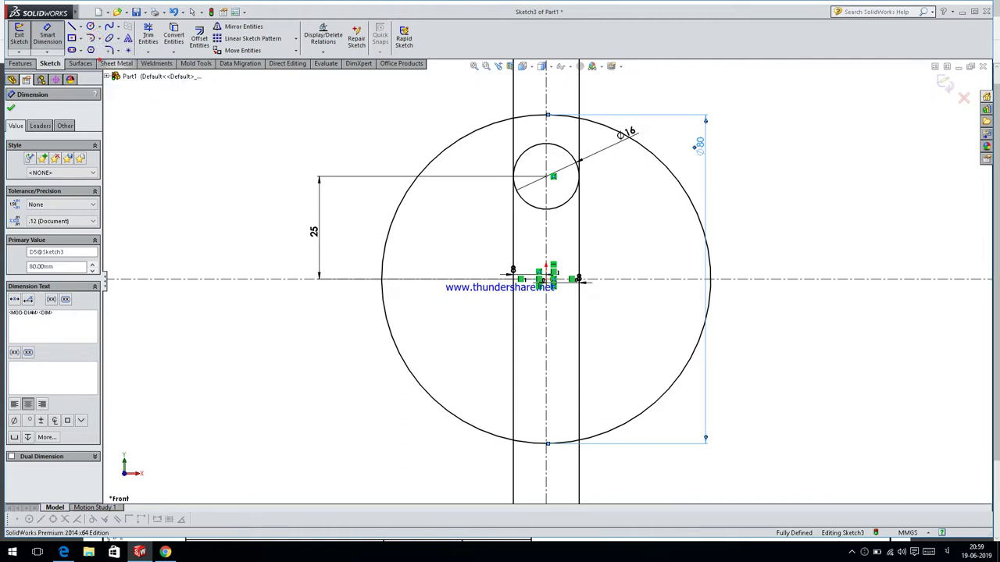
click(66, 142)
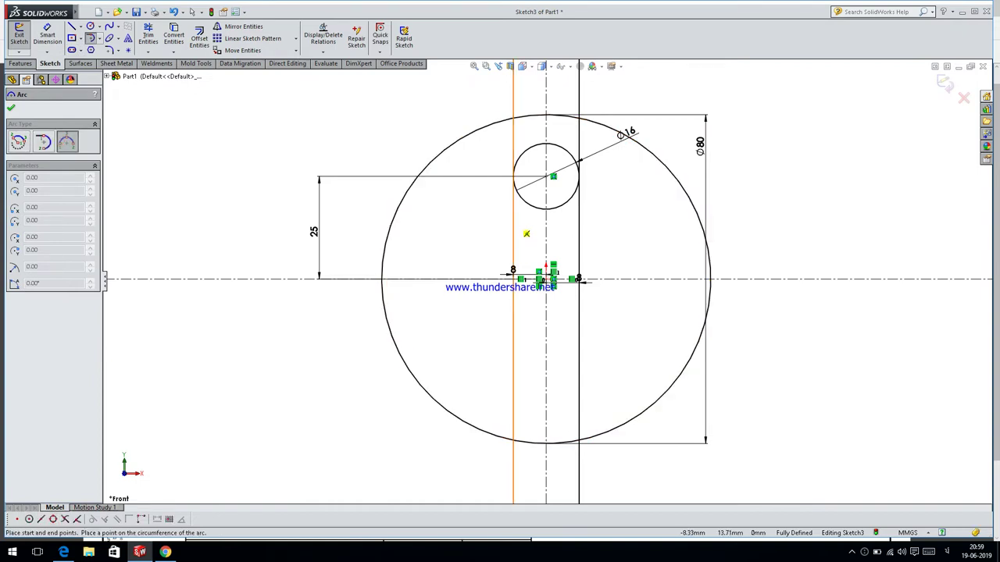
Draw a three-point arc from the left offset line to the Ø80 circle and dimension it R30.
click(513, 233)
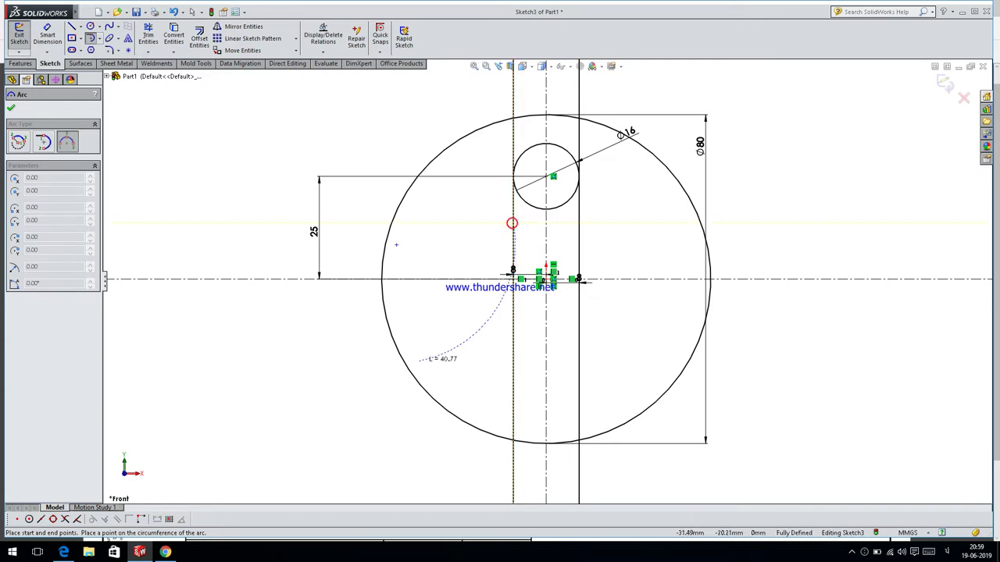
click(406, 364)
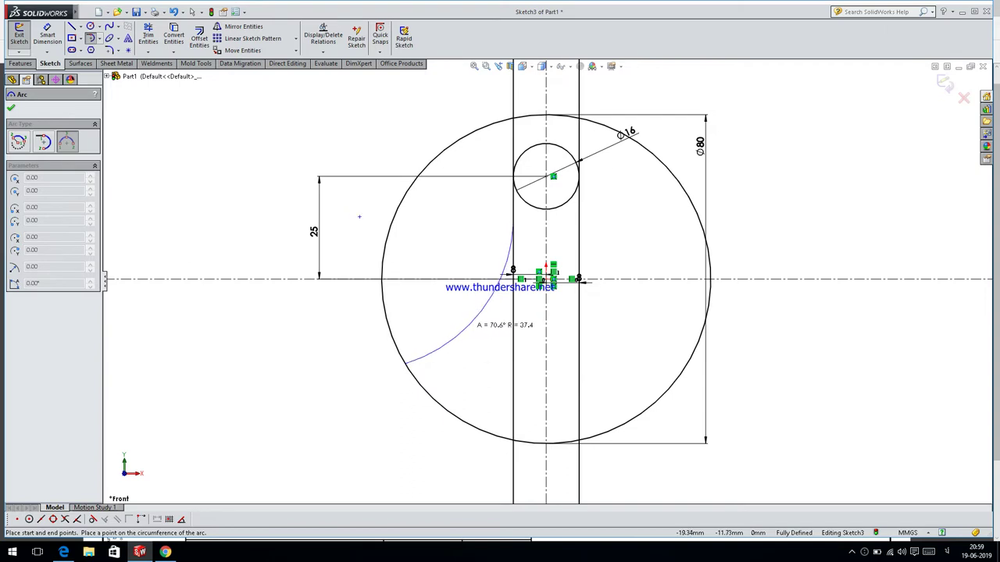
click(477, 316)
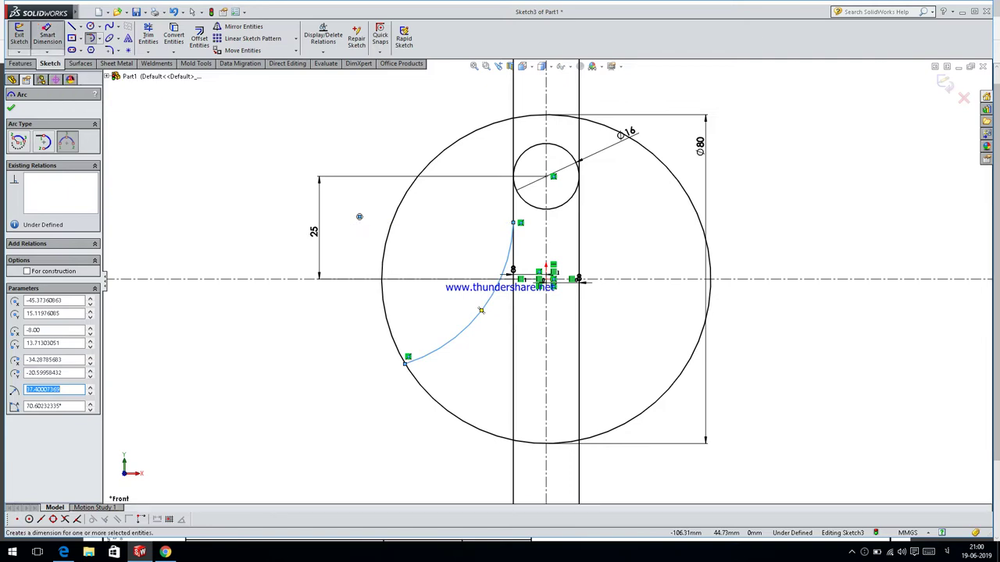
click(48, 53)
click(48, 53)
click(86, 63)
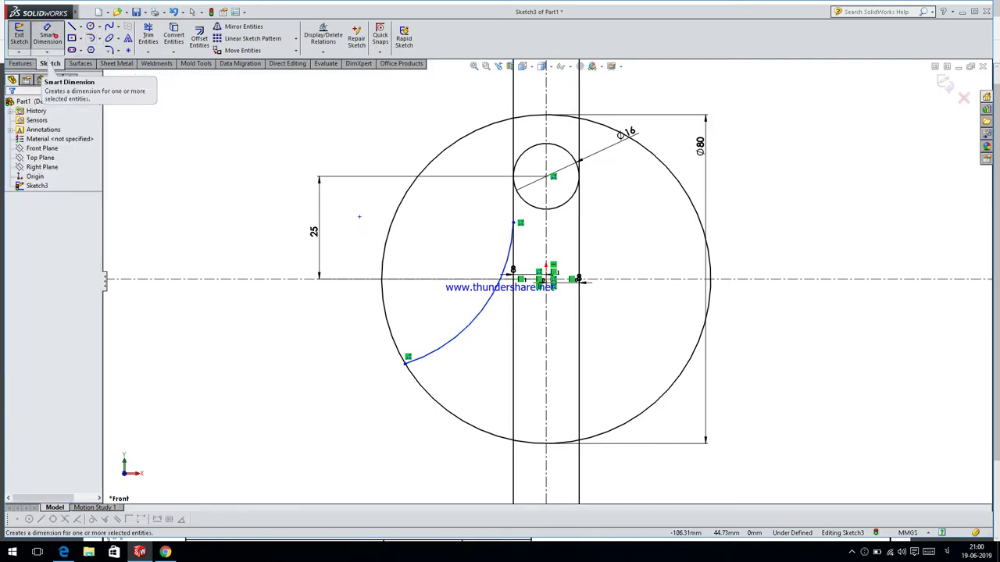
click(469, 325)
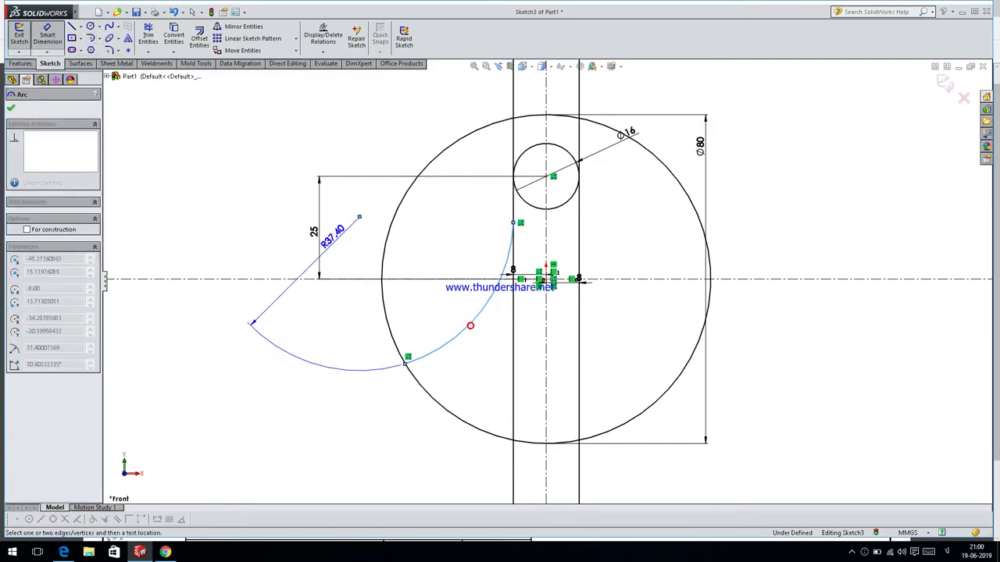
click(413, 240)
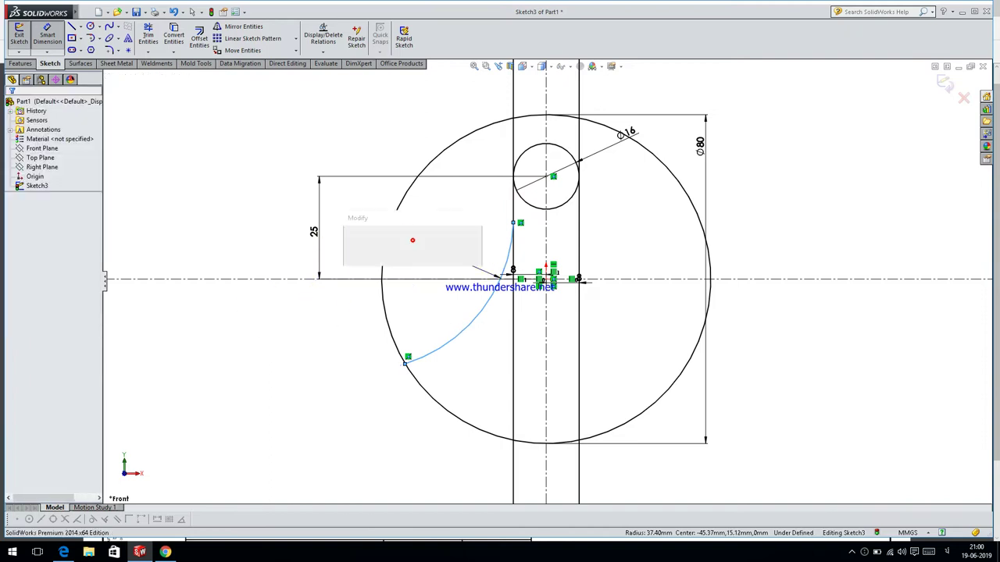
text(30)
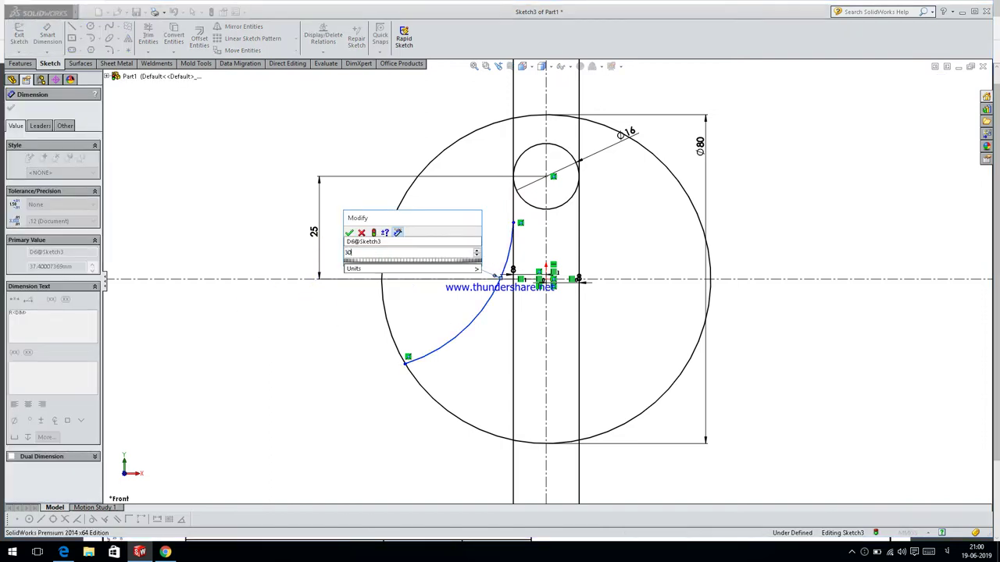
key(Return)
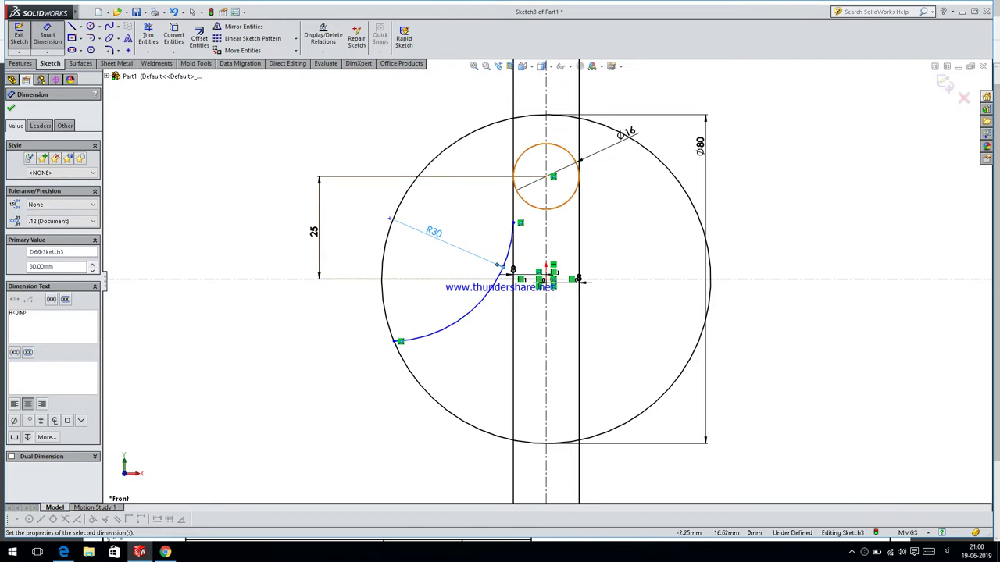
scroll(539, 225, down, 1)
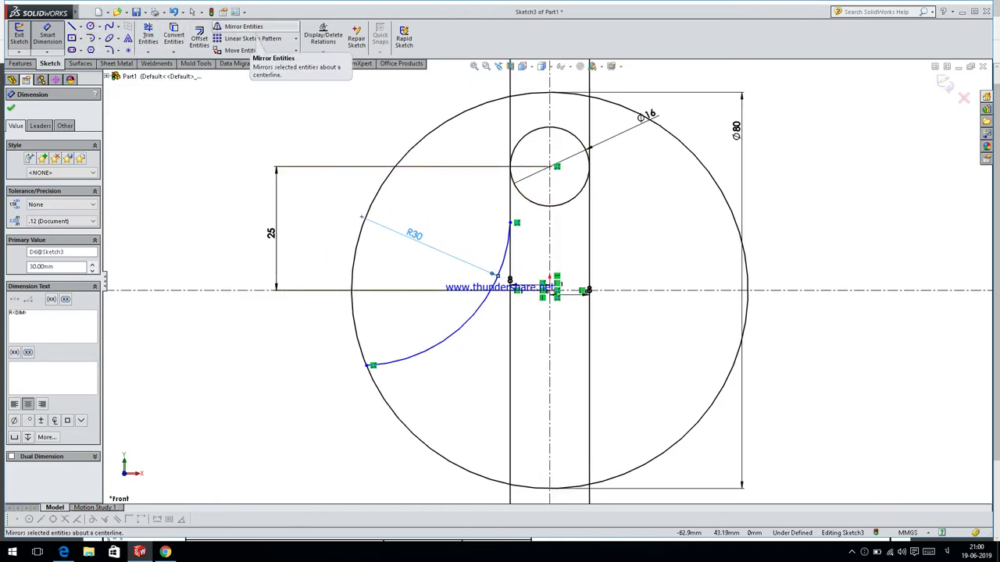
click(238, 27)
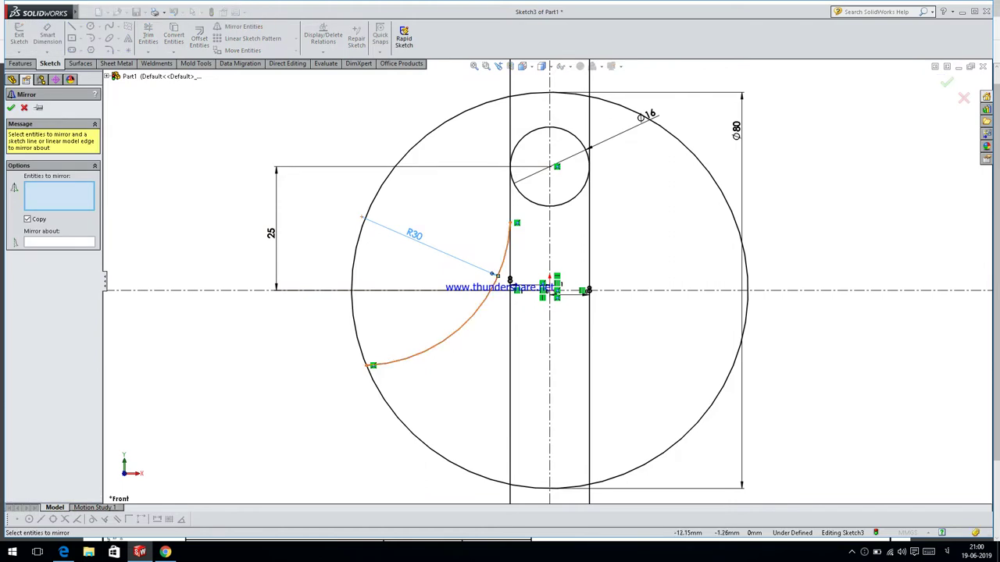
click(476, 311)
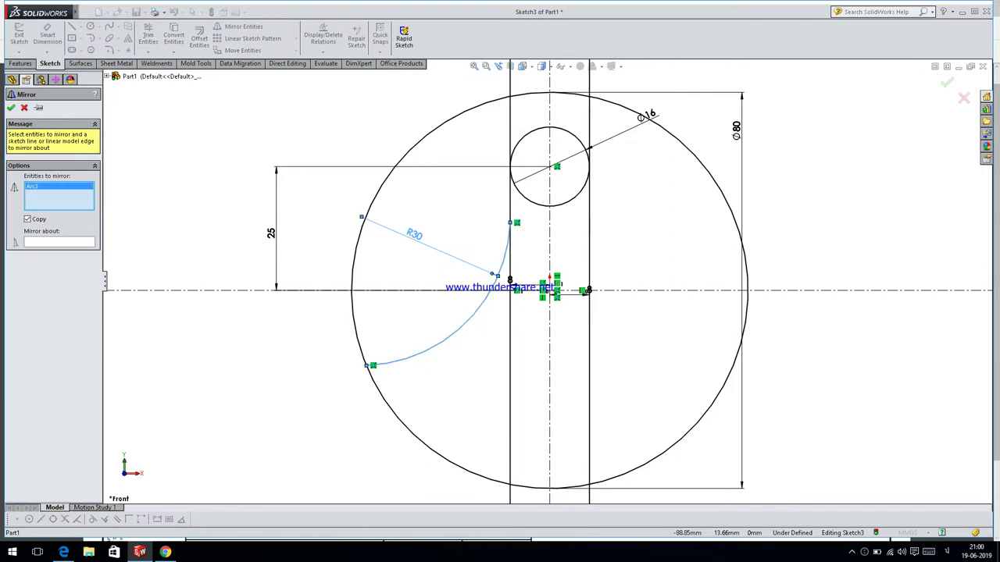
click(59, 242)
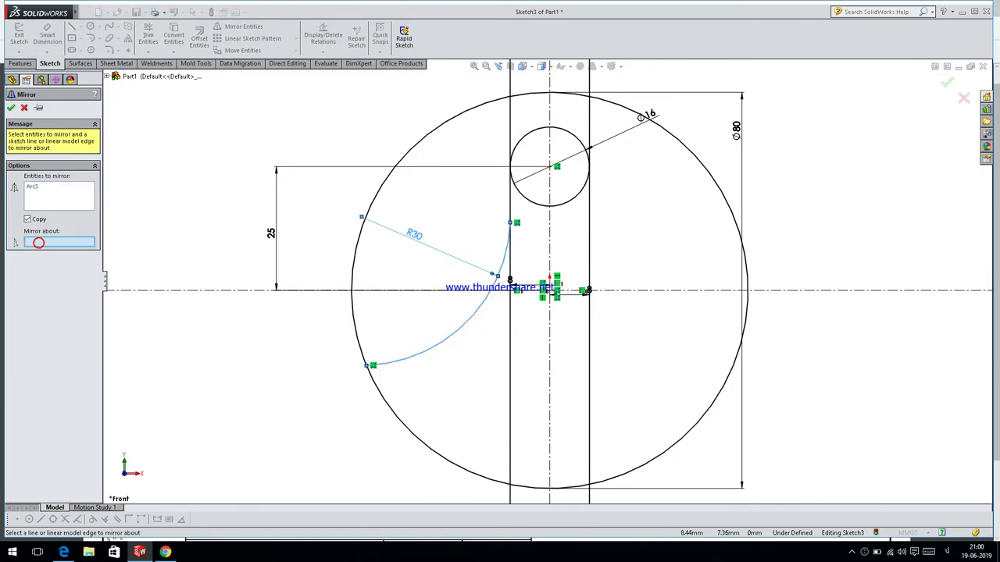
click(550, 234)
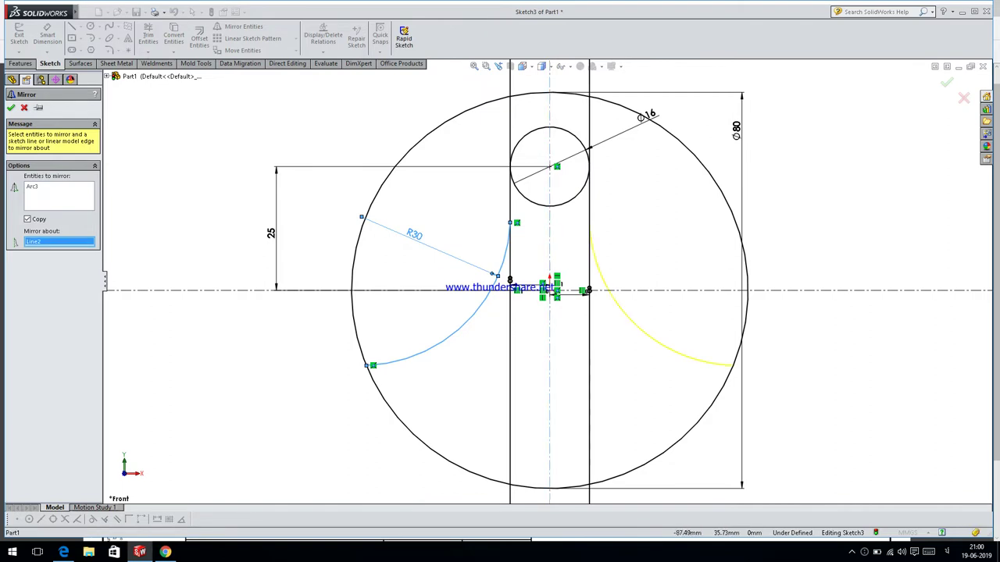
click(11, 107)
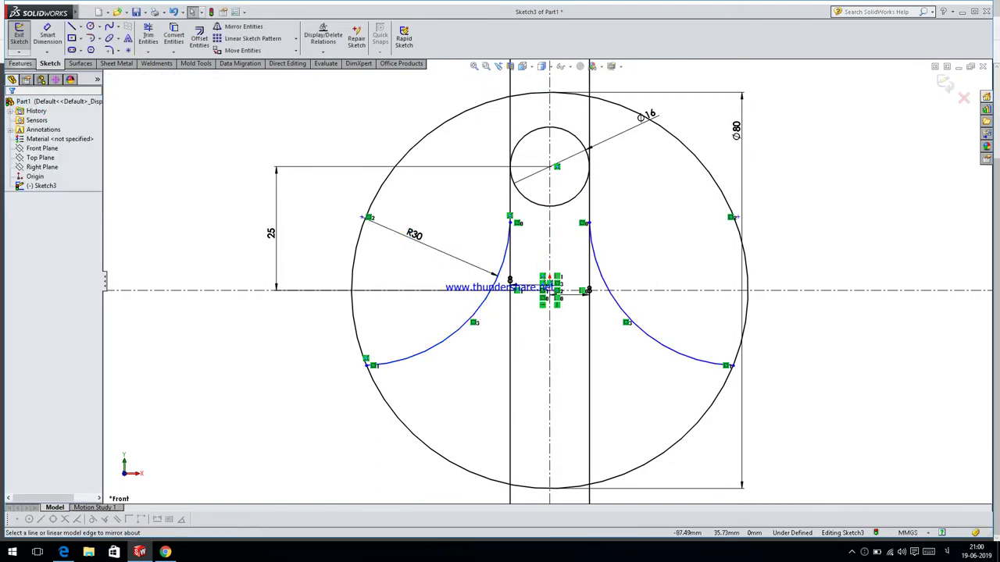
click(19, 63)
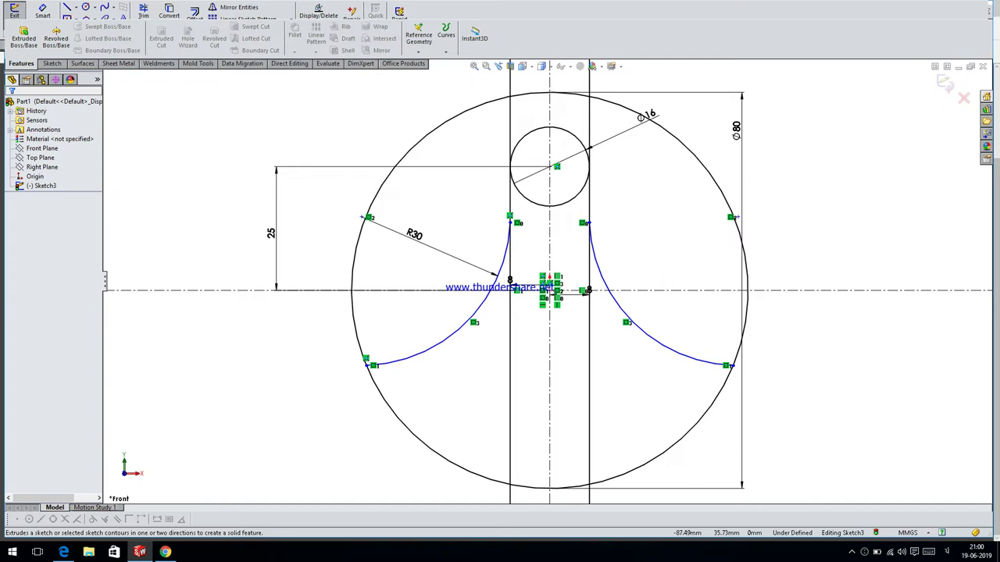
click(51, 63)
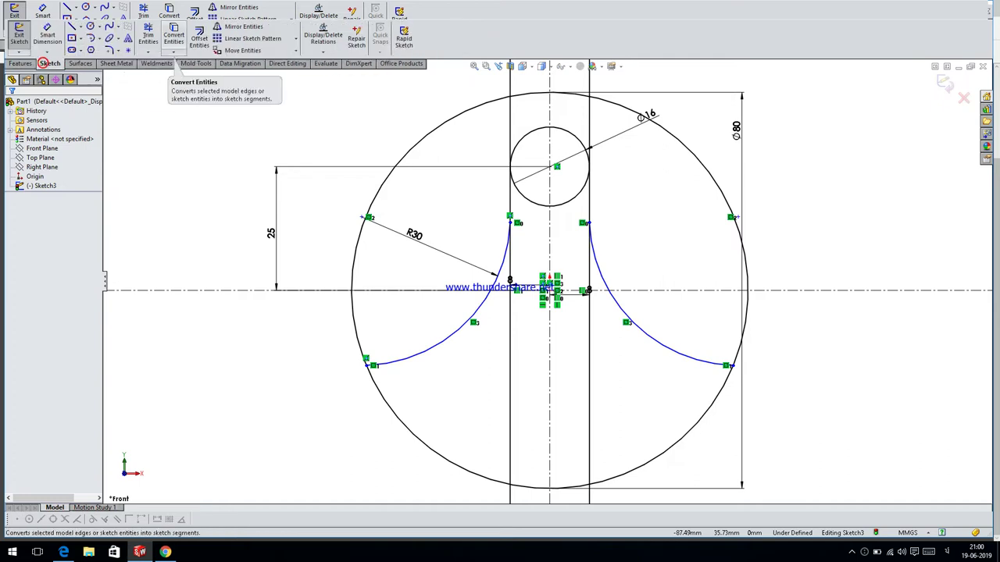
click(148, 37)
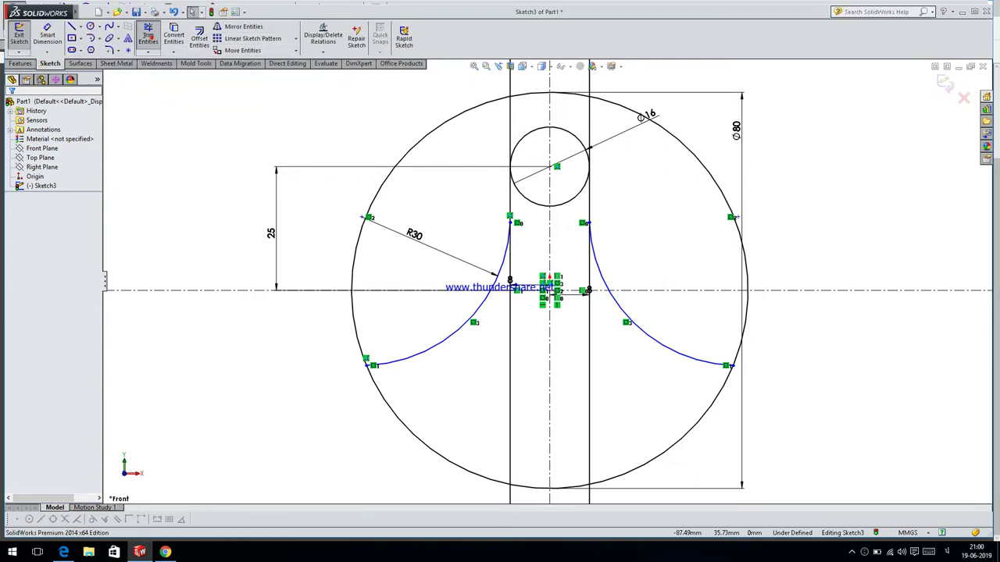
Power-trim the big circle's upper arcs, the upper line segments and centerline stubs beside the arc.
drag(428, 127, 365, 219)
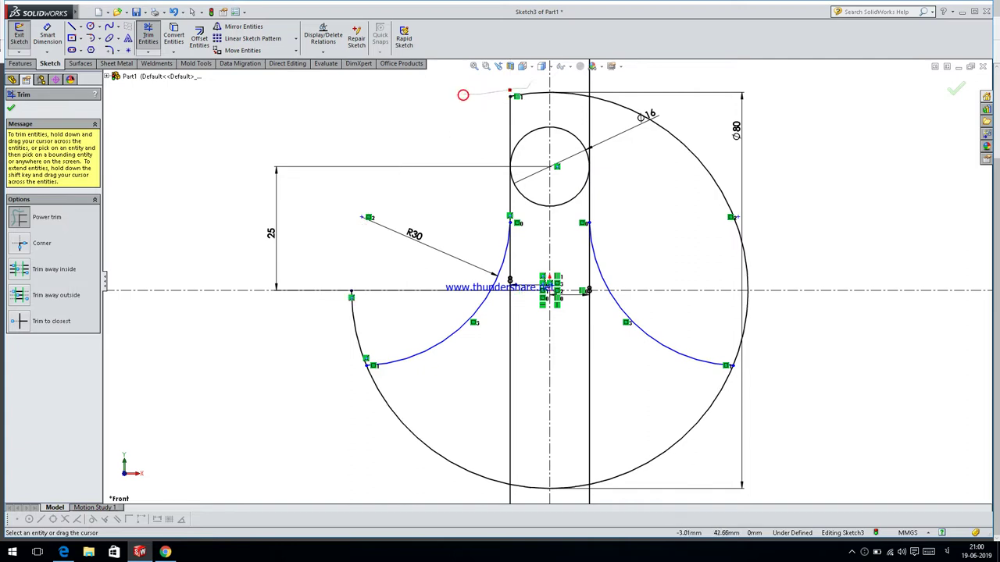
drag(463, 95, 512, 95)
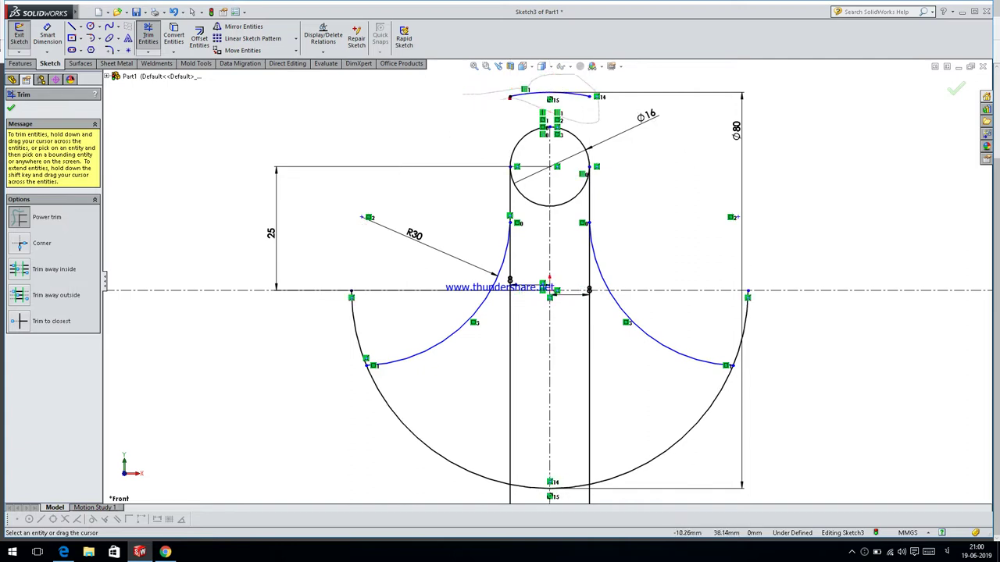
scroll(534, 189, down, 3)
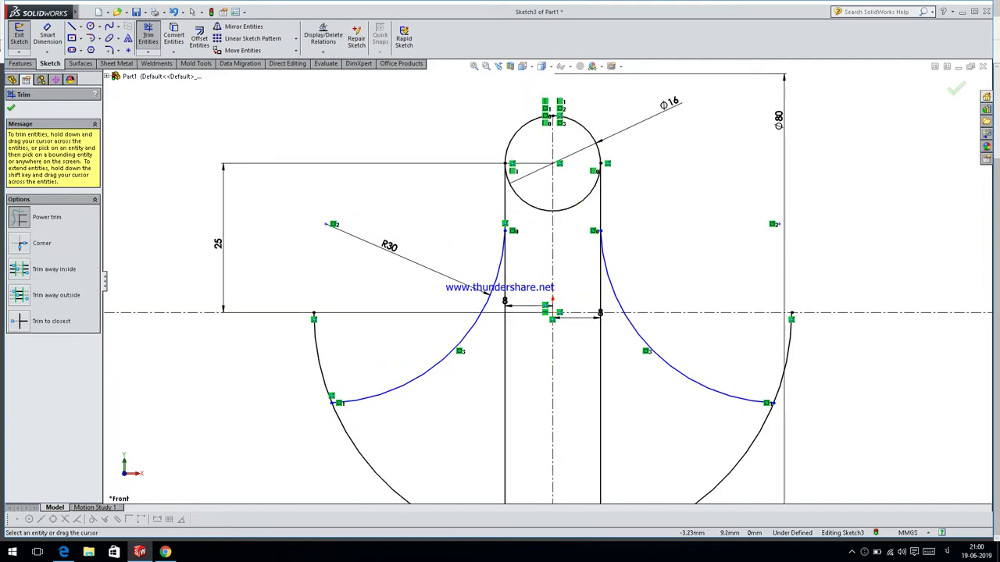
mouse_move(521, 275)
mouse_down()
mouse_move(643, 413)
mouse_move(619, 334)
mouse_up()
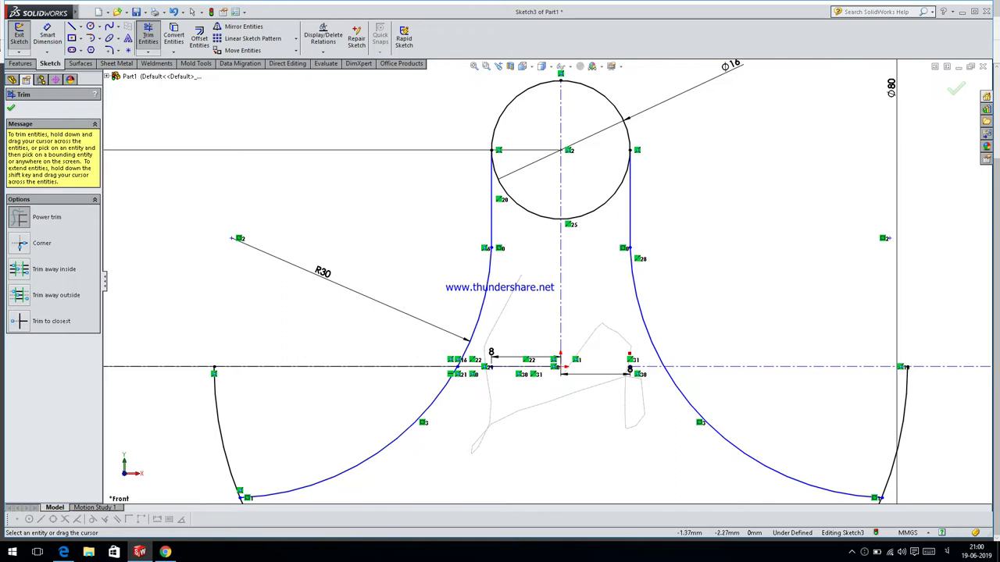
drag(549, 386, 578, 275)
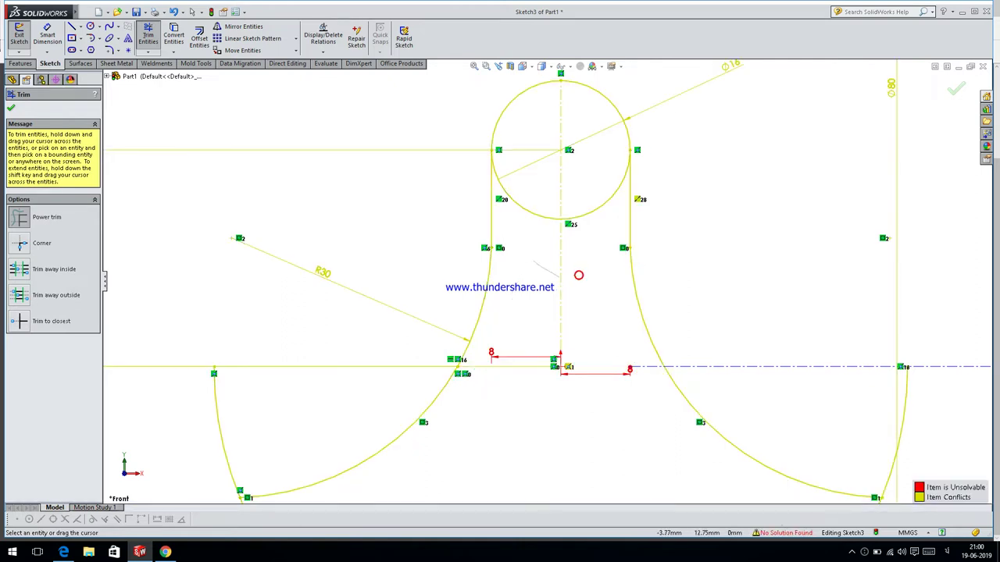
scroll(363, 254, up, 2)
scroll(363, 253, up, 2)
scroll(363, 254, up, 2)
drag(613, 327, 603, 258)
drag(645, 349, 547, 352)
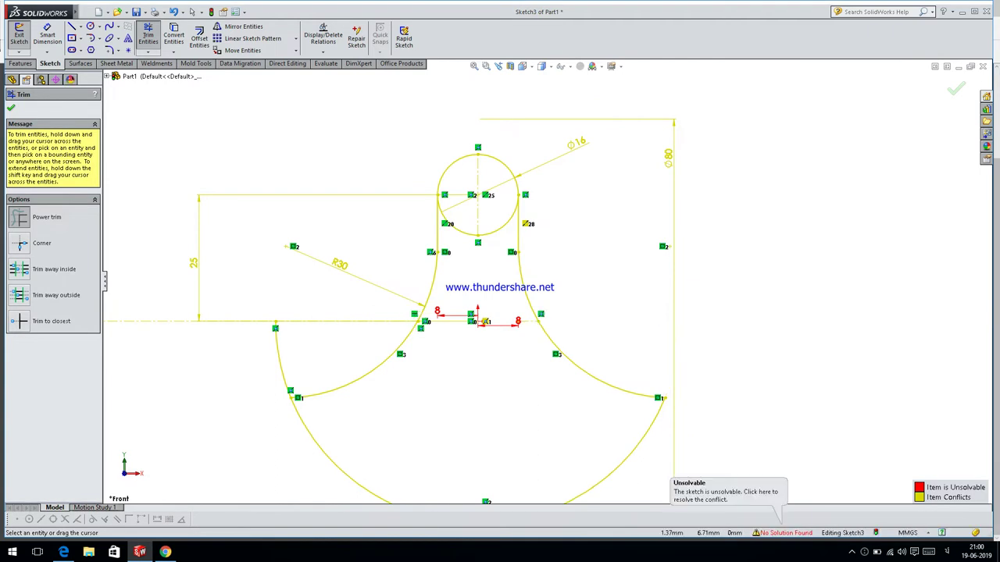
Trim the vertical lines below the circle and the lower half of the Ø16 circle, then begin filleting the left flare.
scroll(485, 321, down, 3)
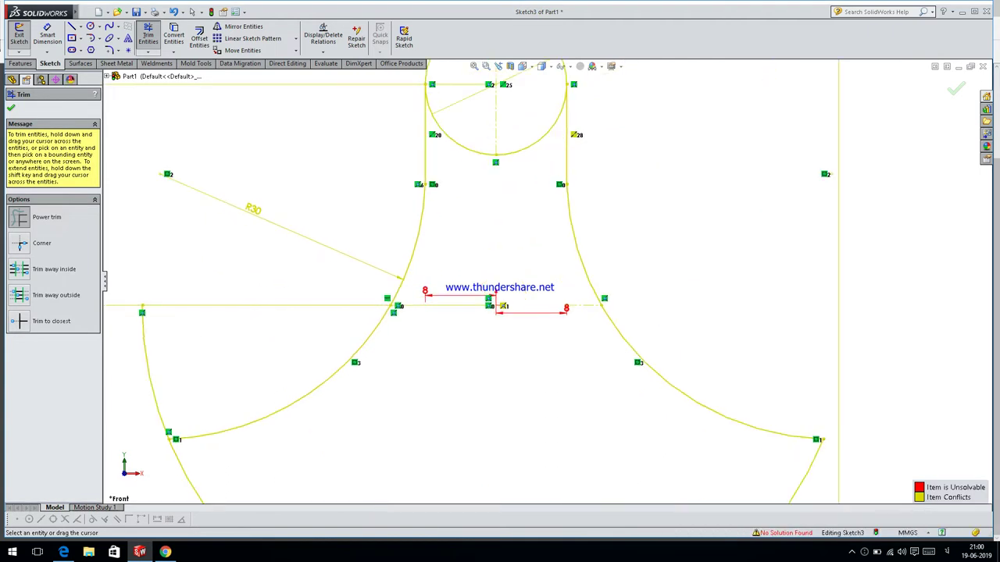
scroll(547, 284, up, 5)
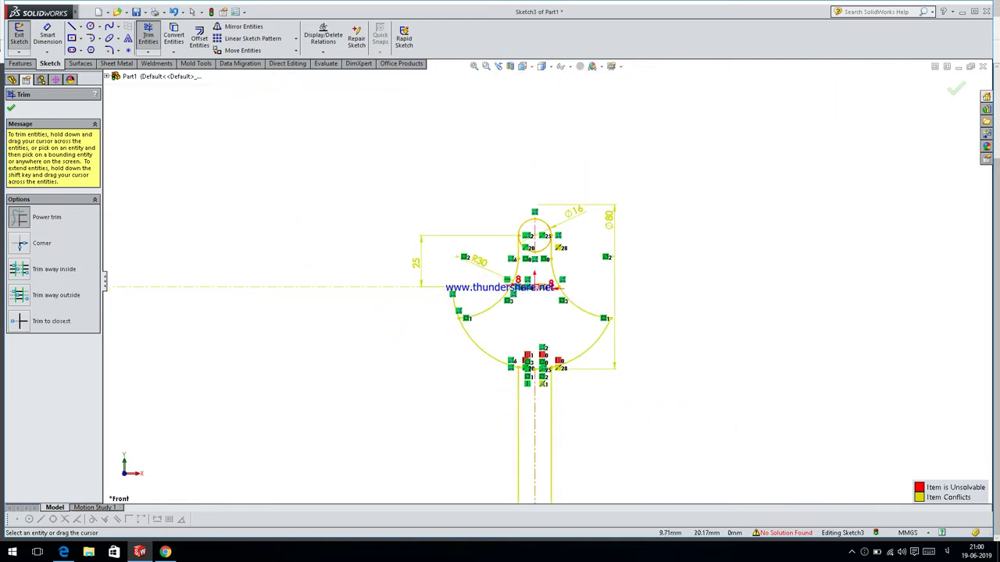
scroll(553, 237, down, 3)
scroll(547, 280, up, 4)
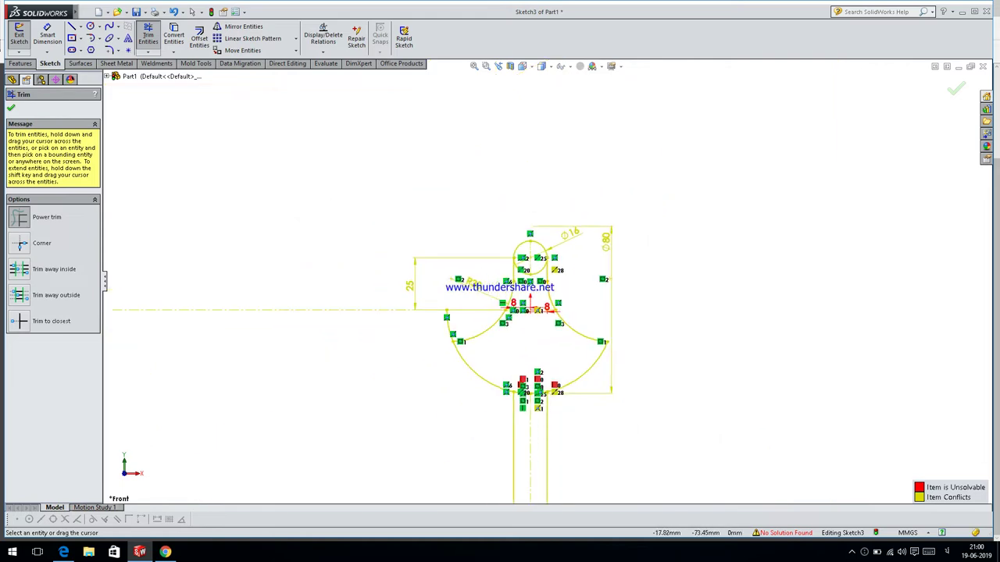
drag(588, 421, 488, 432)
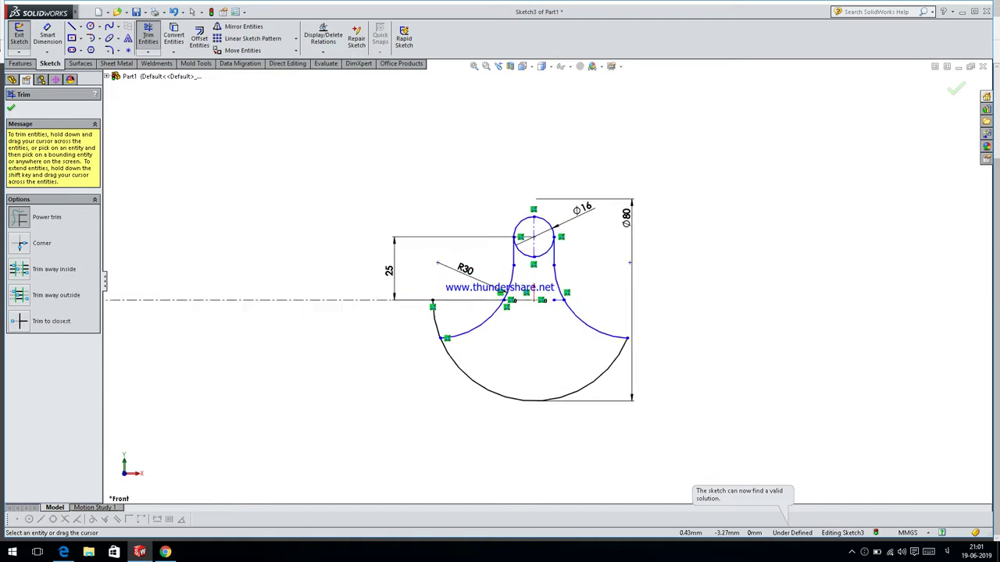
scroll(529, 301, down, 3)
scroll(398, 307, down, 2)
drag(418, 307, 424, 320)
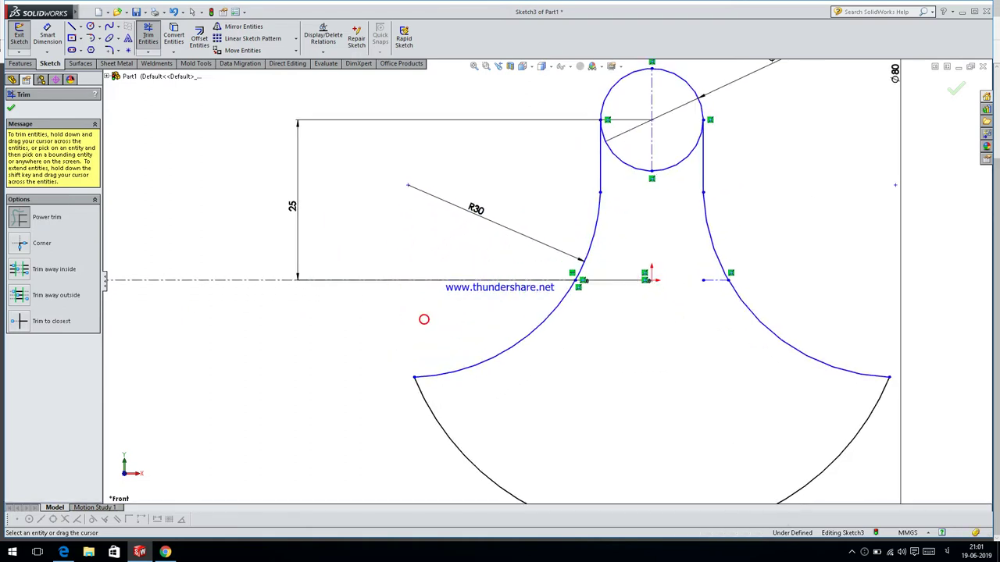
scroll(546, 279, up, 1)
drag(610, 157, 633, 149)
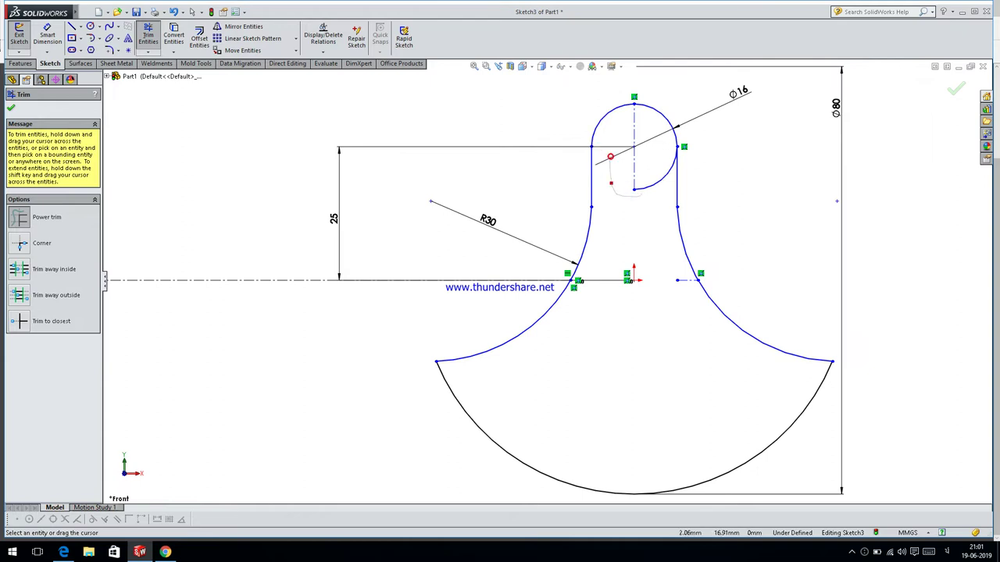
ctrl+middle_drag(633, 281, 616, 291)
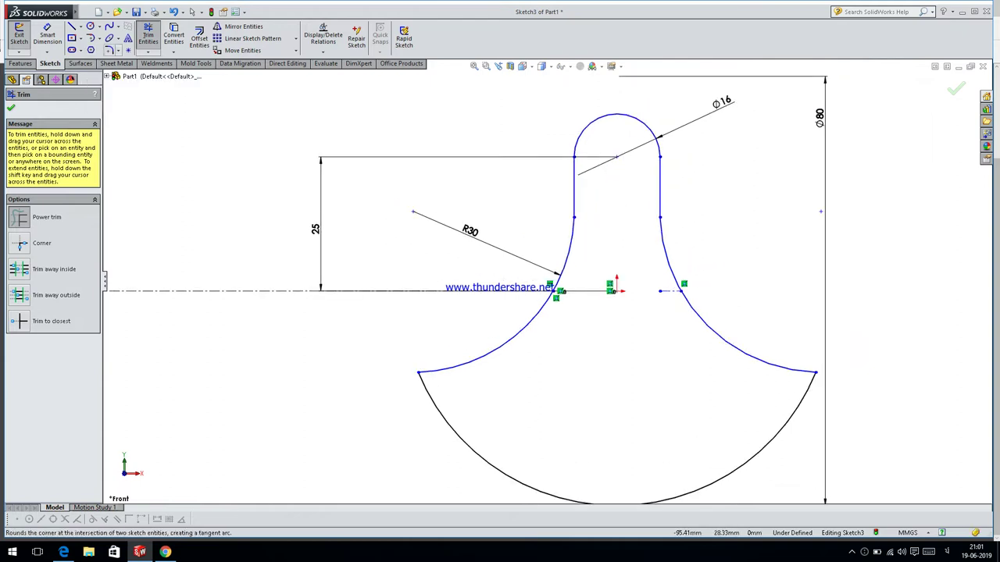
click(110, 48)
click(447, 365)
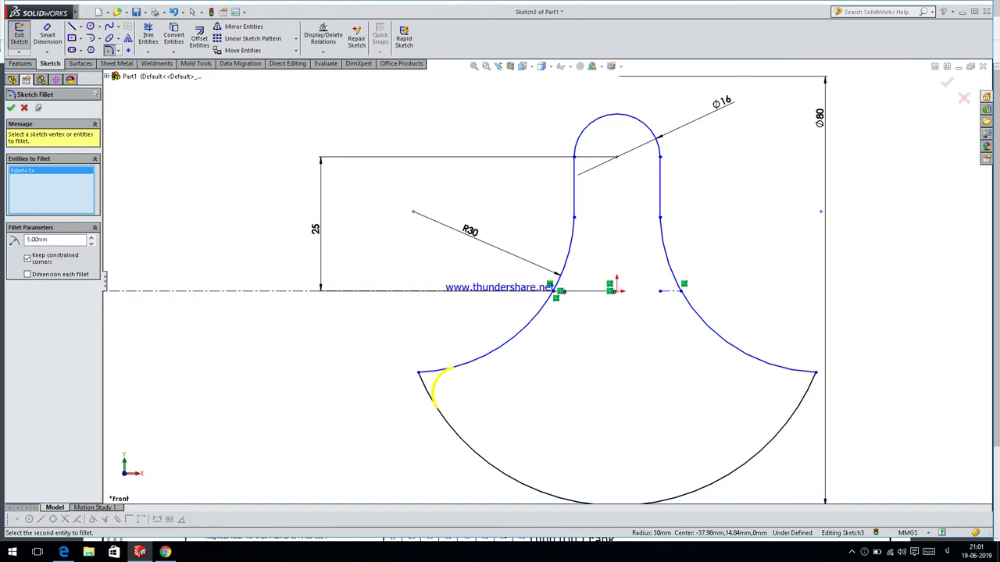
Round both corners where the R30 flares meet the bottom arc with R5 fillets.
click(804, 395)
click(801, 395)
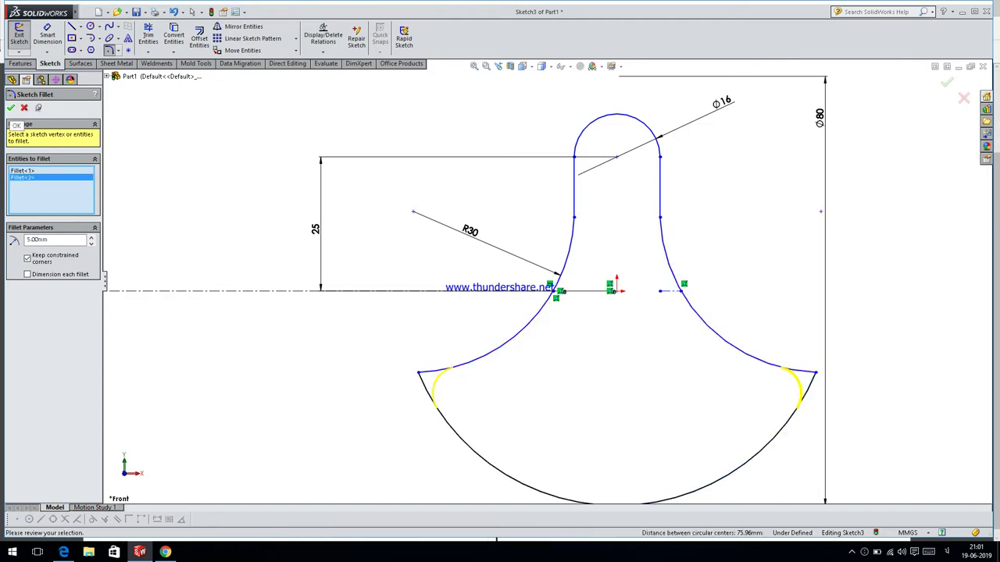
click(11, 107)
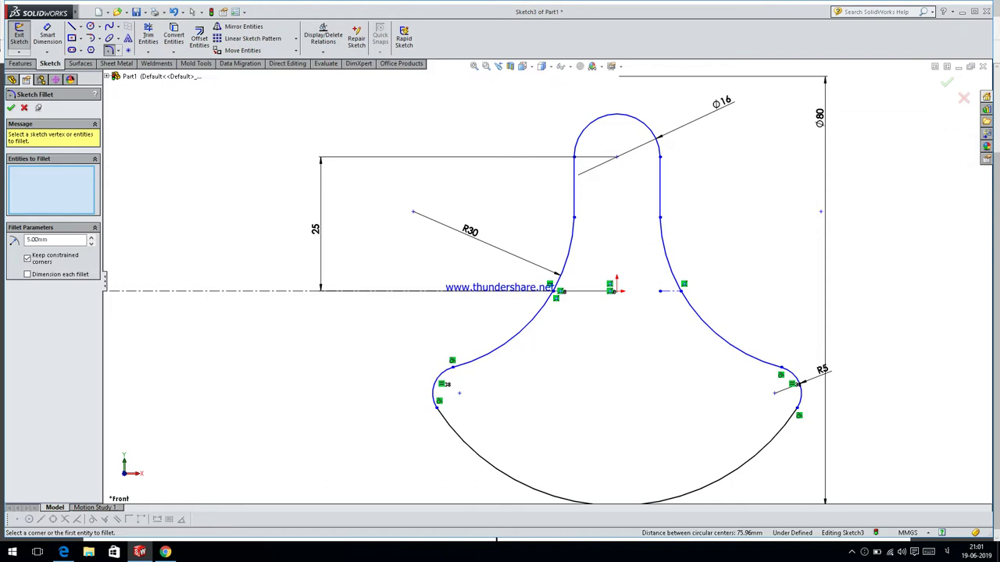
scroll(667, 308, down, 3)
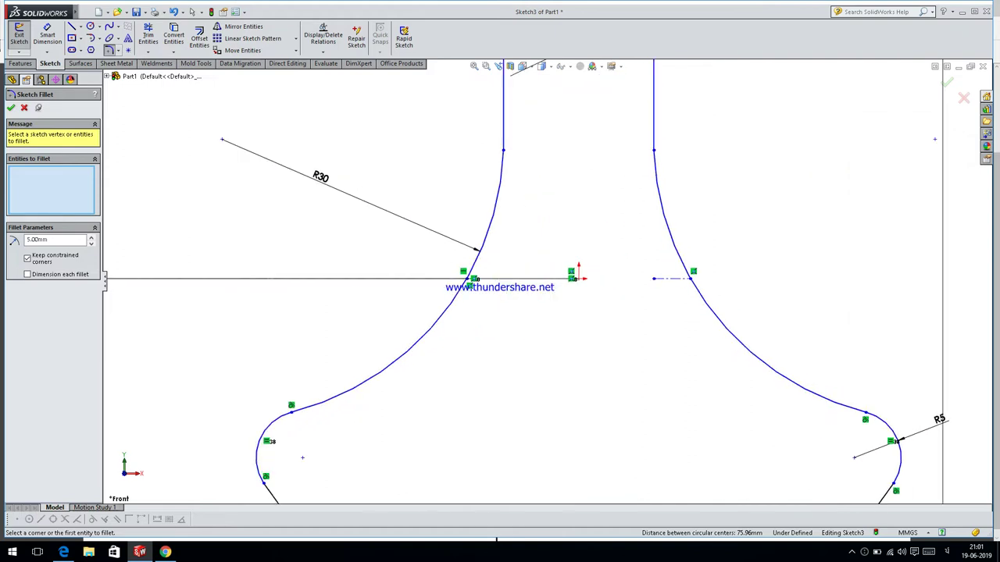
click(148, 35)
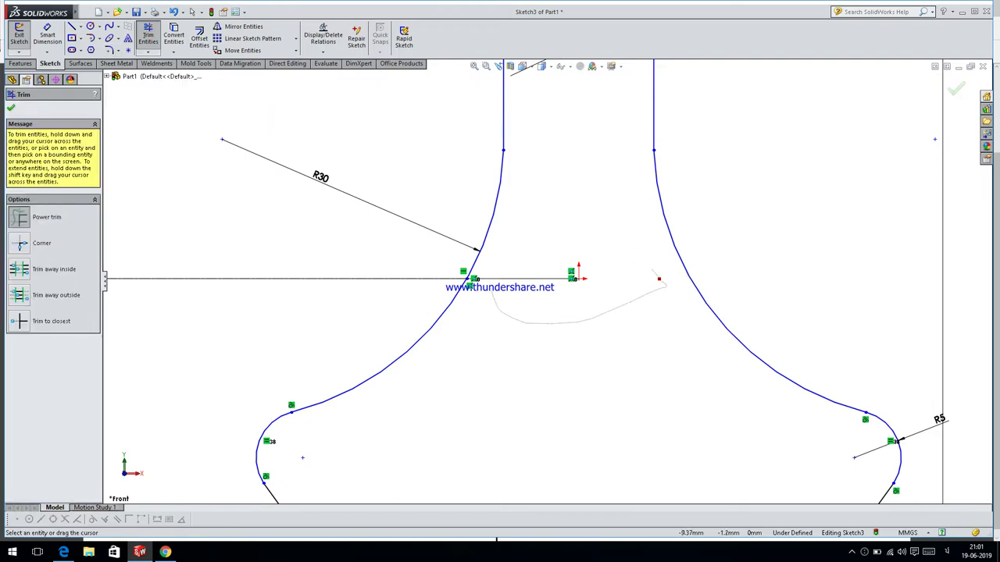
Zoom to fit the crank outline, exit Trim, and bring up the sketch's right-click command menu.
scroll(518, 290, down, 3)
scroll(478, 279, down, 4)
scroll(437, 273, down, 2)
scroll(547, 279, up, 6)
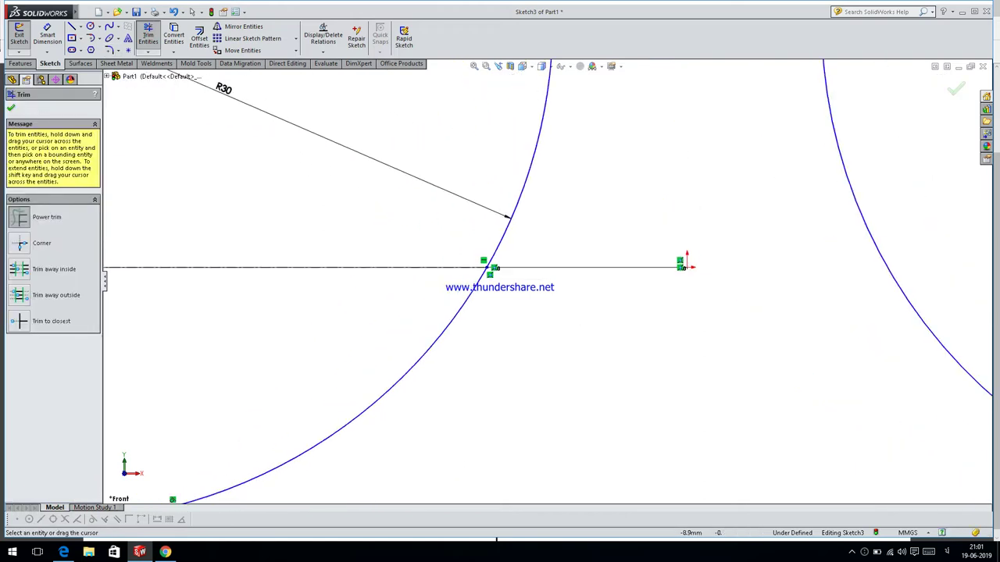
scroll(617, 273, up, 3)
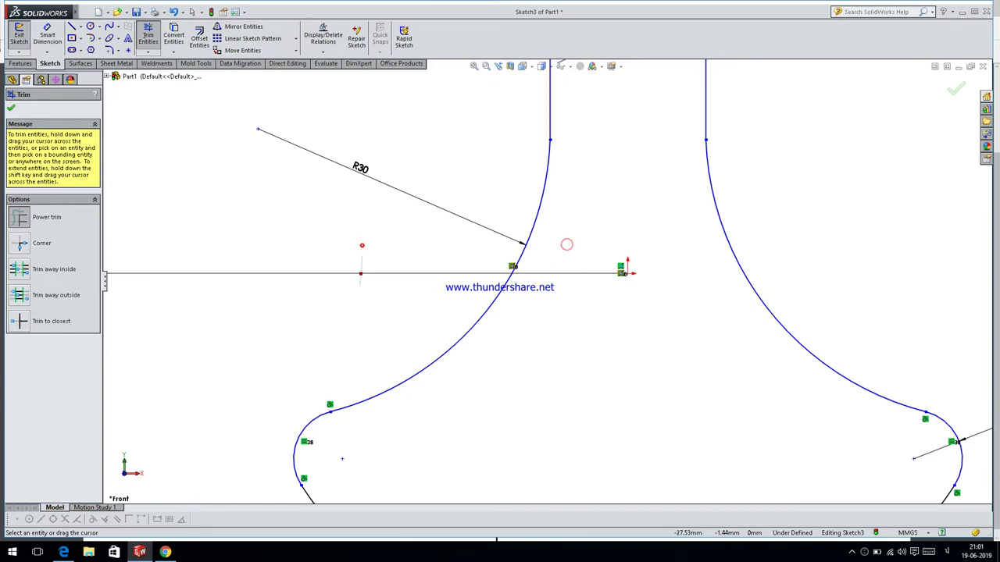
key(f)
scroll(590, 262, down, 1)
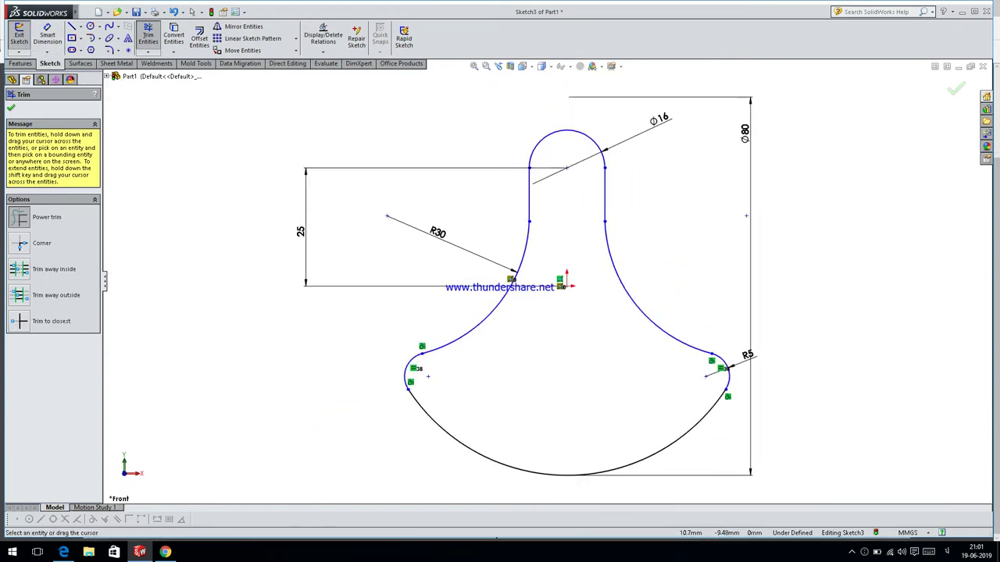
right_click(813, 195)
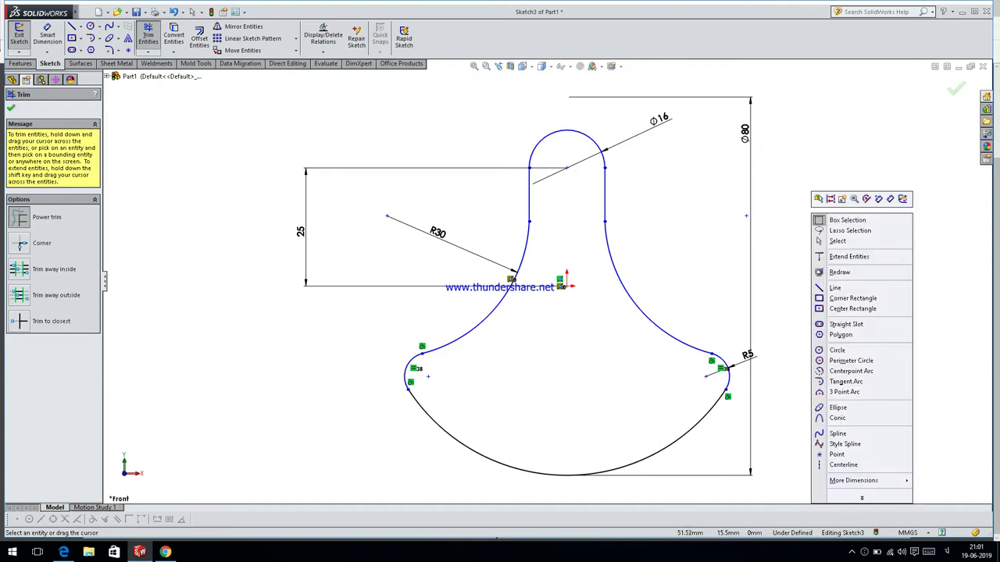
key(Escape)
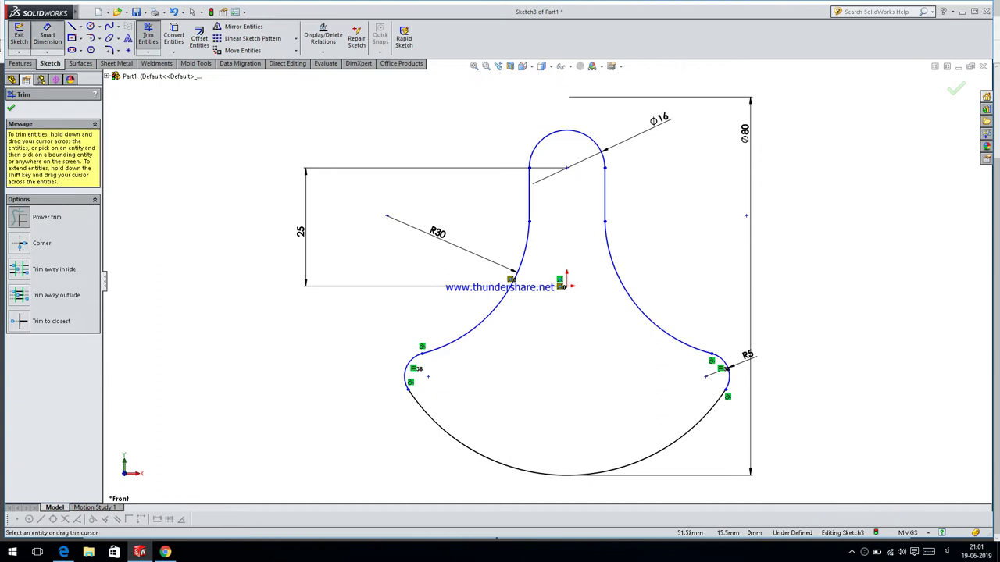
key(Escape)
right_click(779, 149)
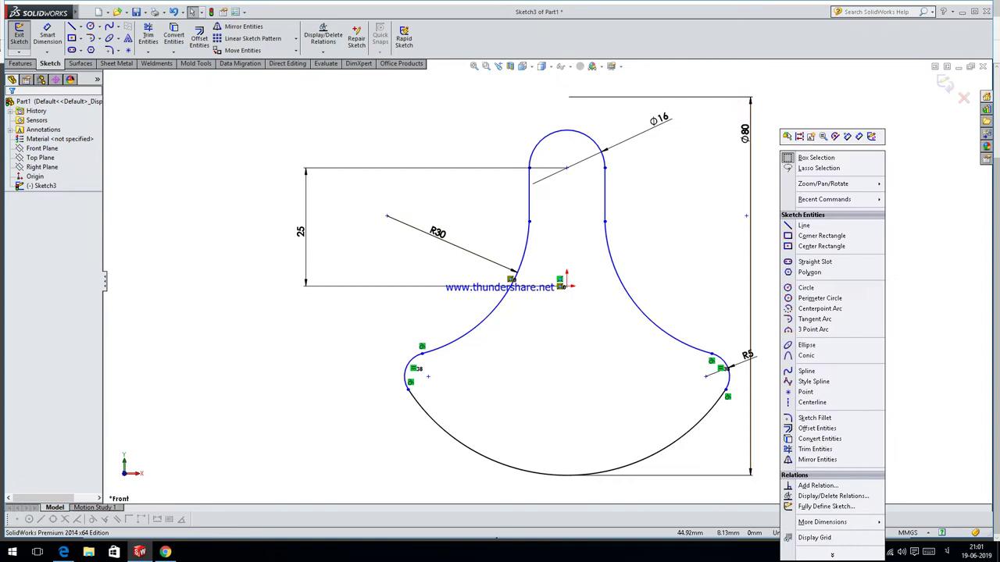
Fully define Sketch3 with automatic dimensions and relations, then start an extruded boss.
click(810, 507)
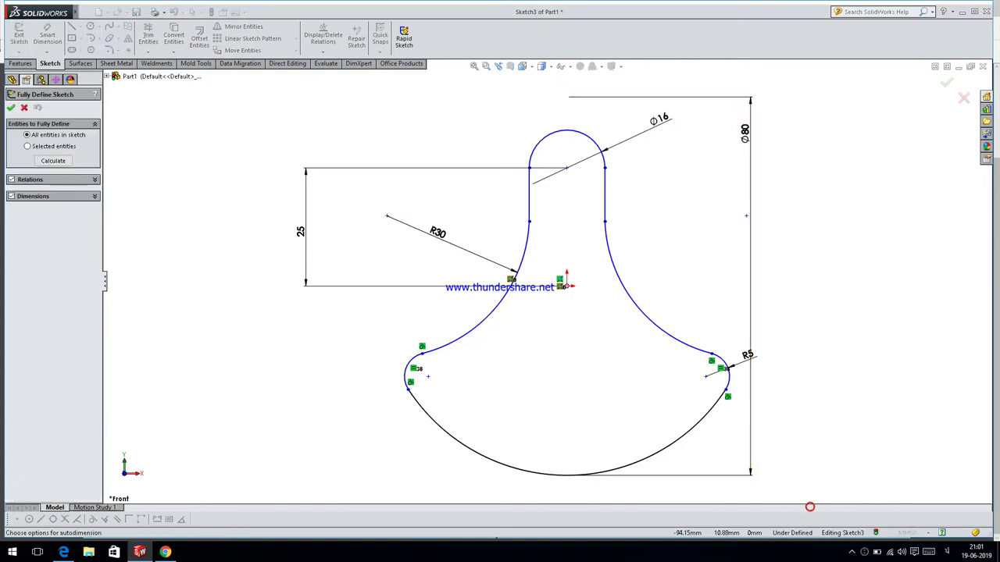
click(58, 160)
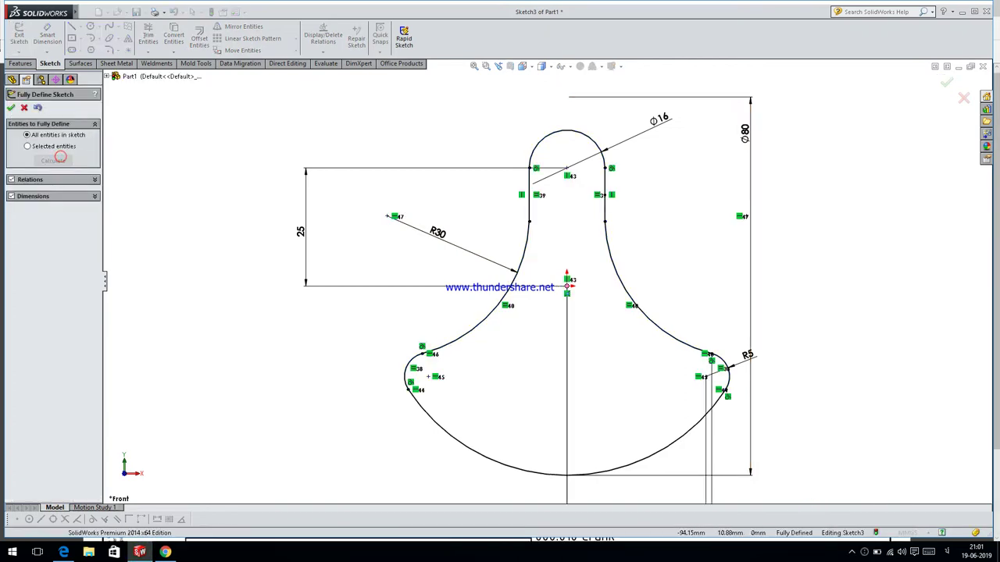
click(11, 107)
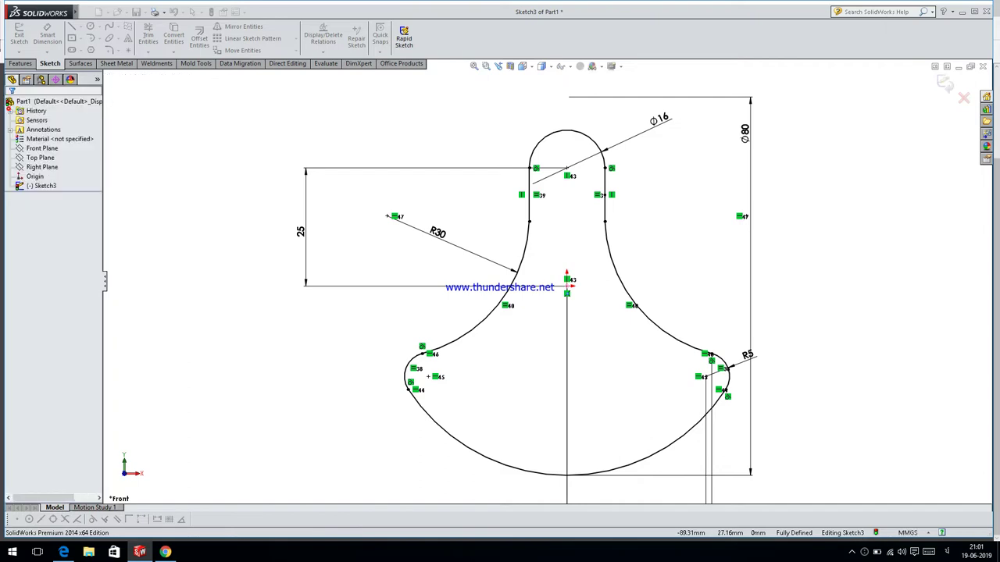
click(20, 63)
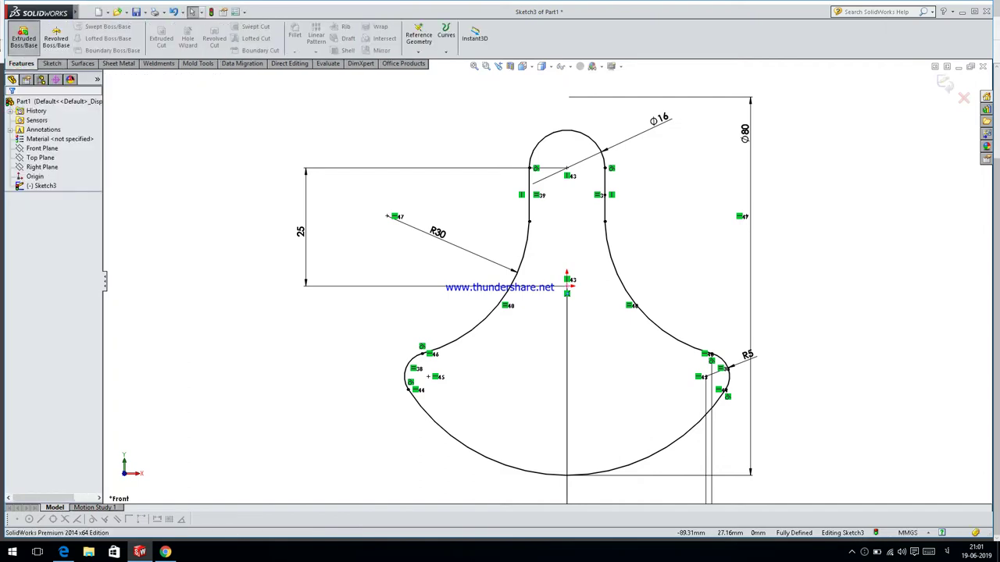
click(23, 36)
Extrude the crank profile 3 mm with a Mid Plane end condition.
click(48, 167)
key(Down)
key(Down)
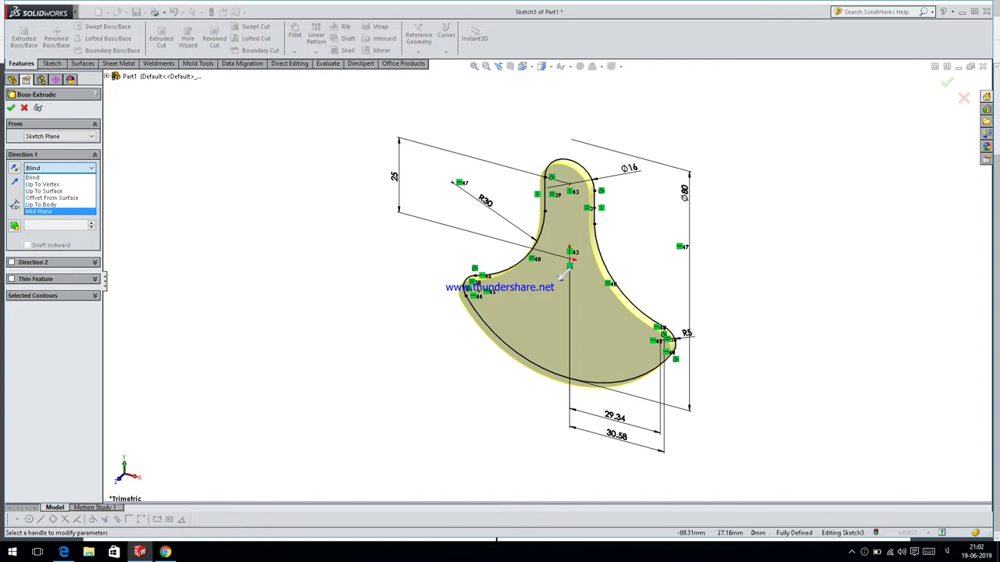
click(39, 211)
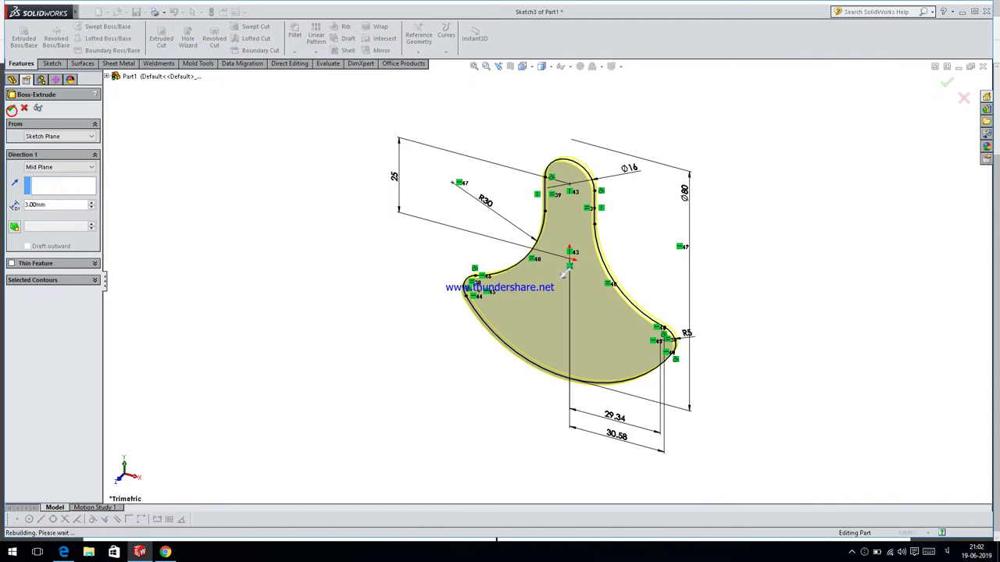
key(Return)
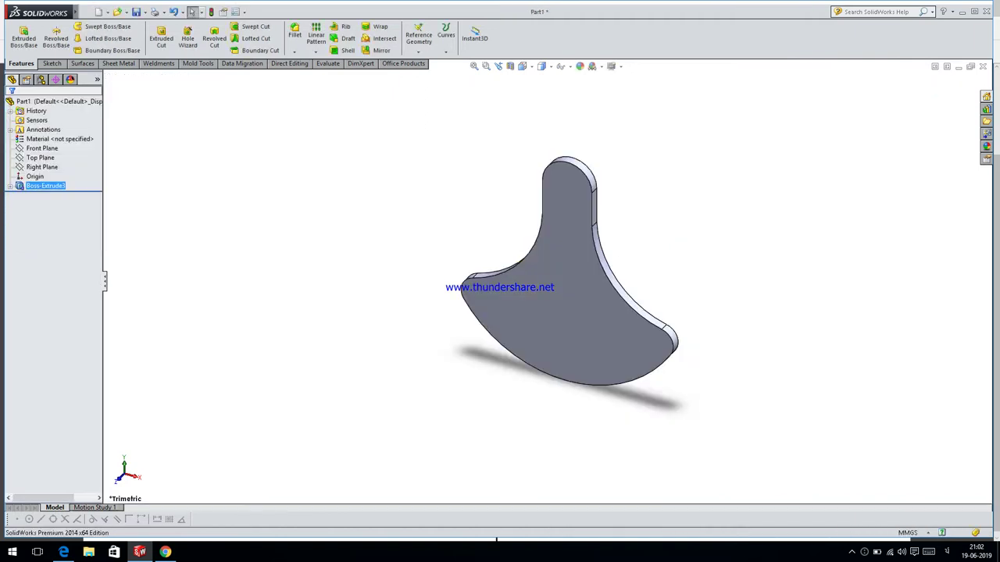
Edit Boss-Extrude1 to change its Mid Plane depth from 3 mm to 10 mm.
right_click(572, 238)
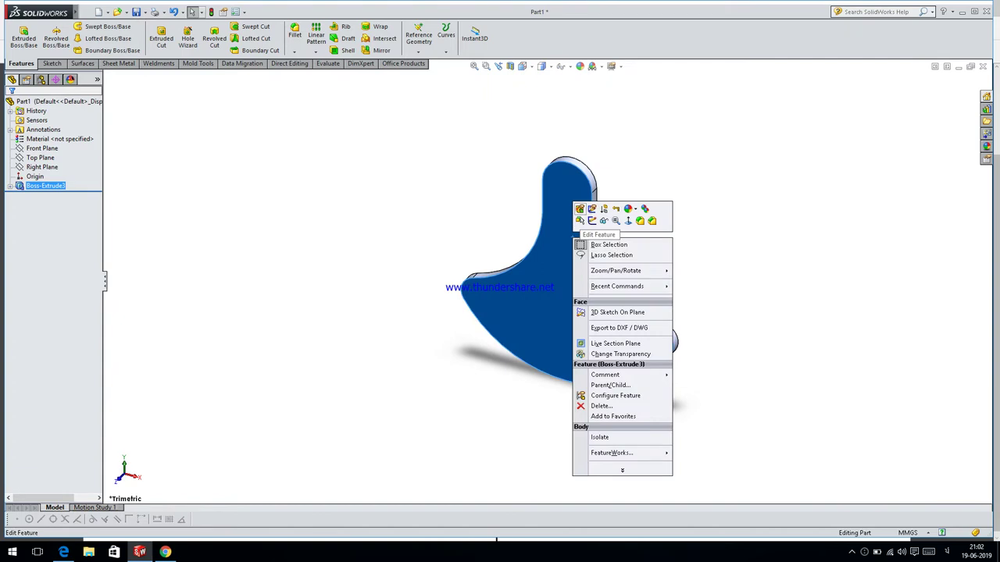
click(579, 209)
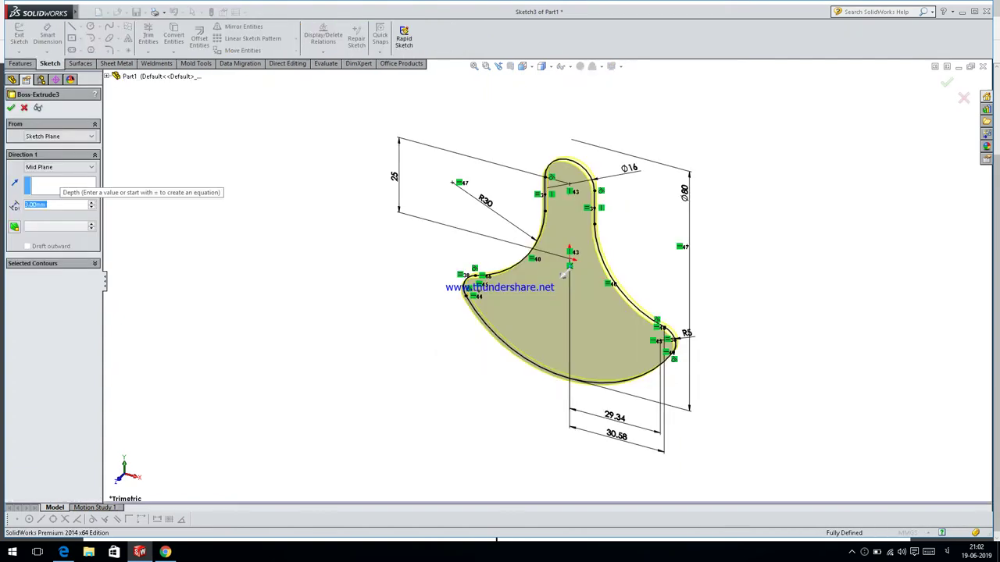
double_click(56, 204)
text(10)
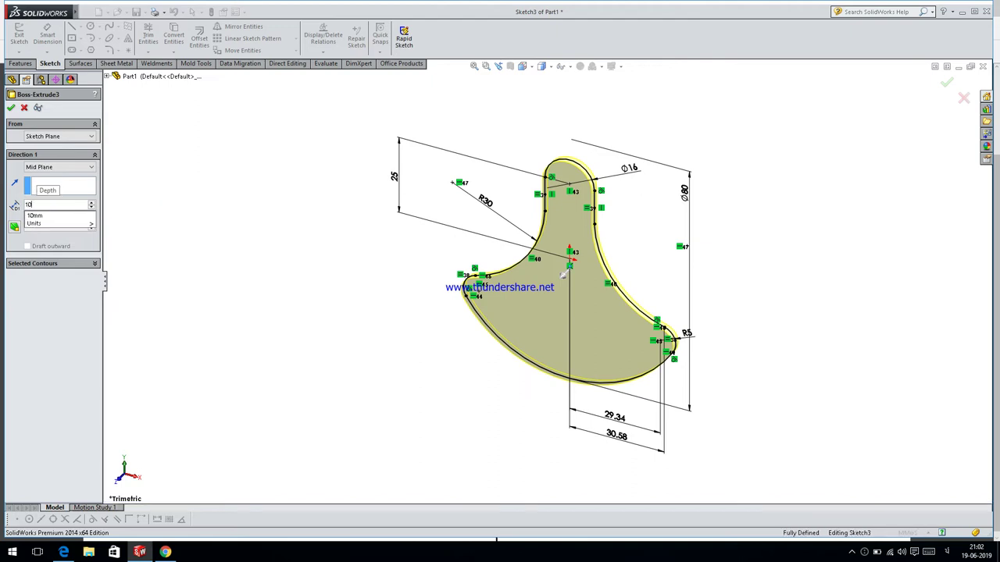
key(Return)
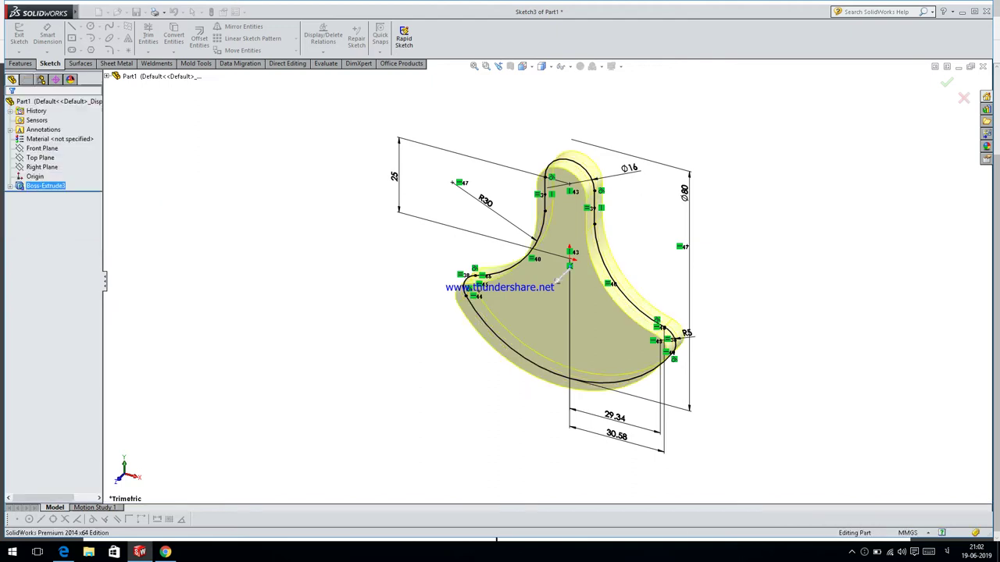
click(554, 304)
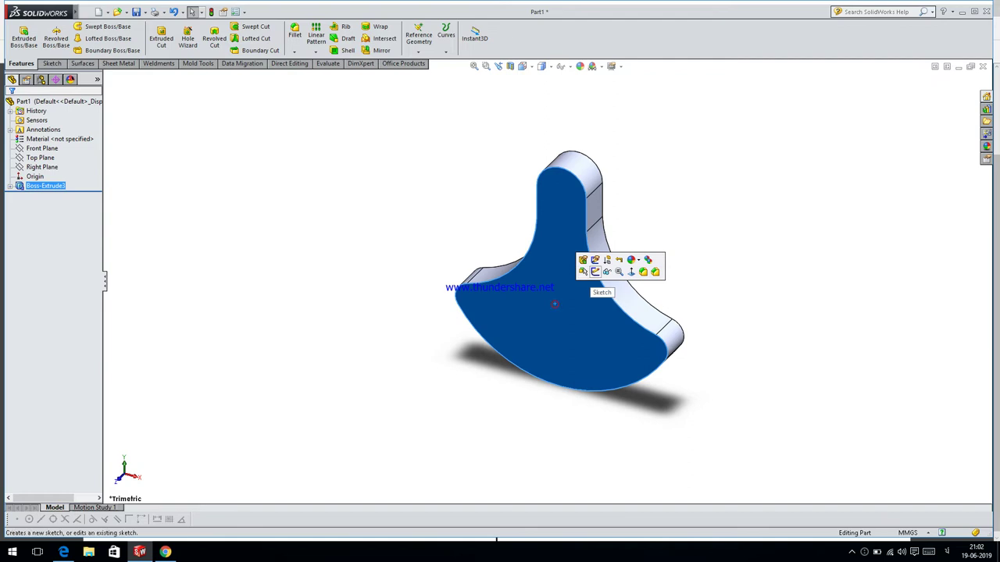
Start a sketch on the front face, view it Normal To, and draw a circle at the origin.
click(595, 271)
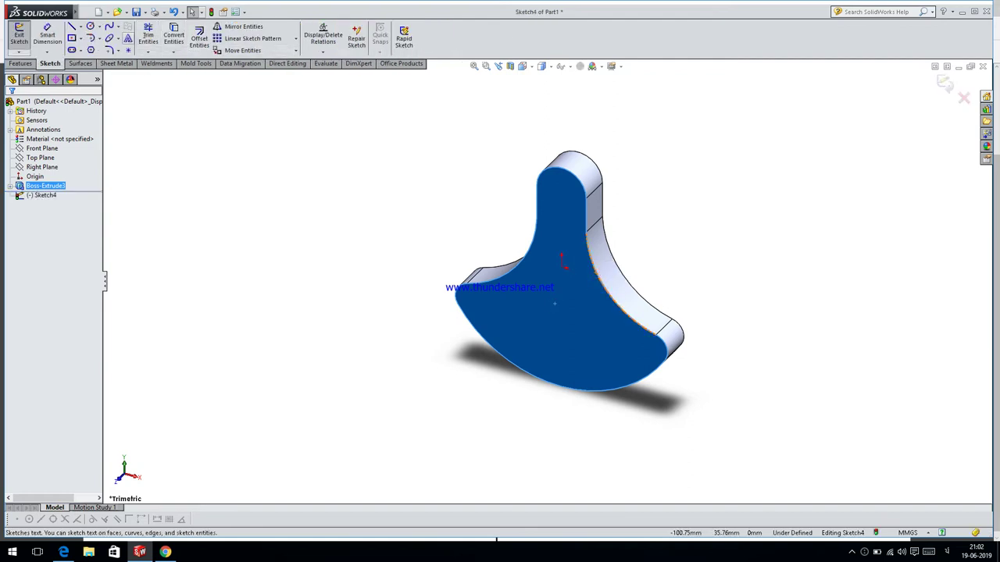
click(541, 66)
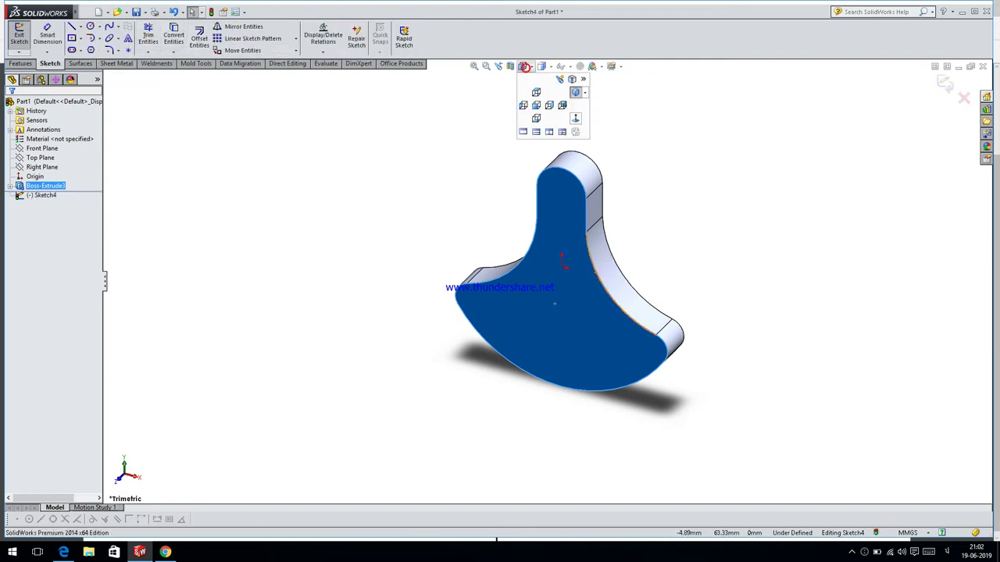
click(539, 117)
click(90, 26)
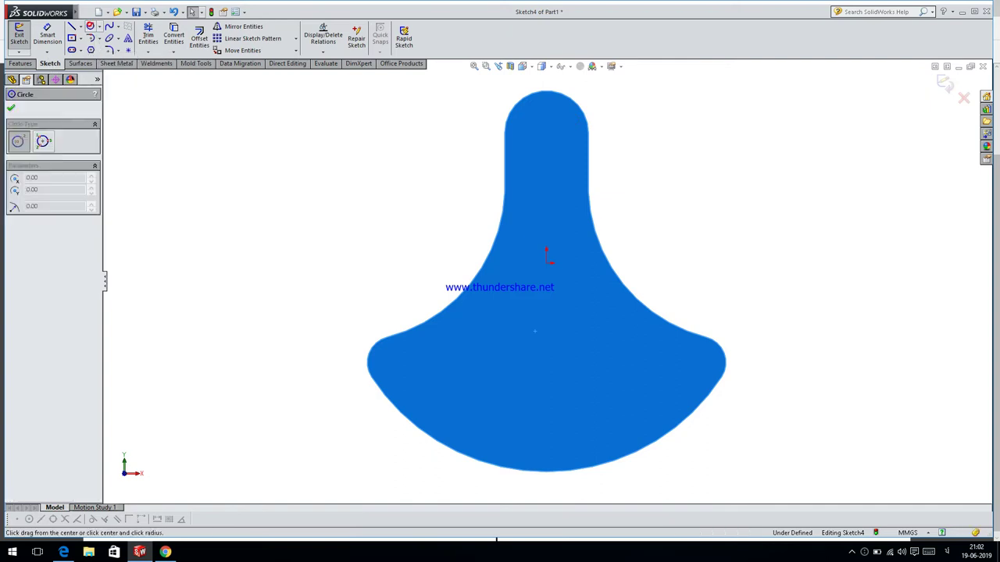
click(546, 263)
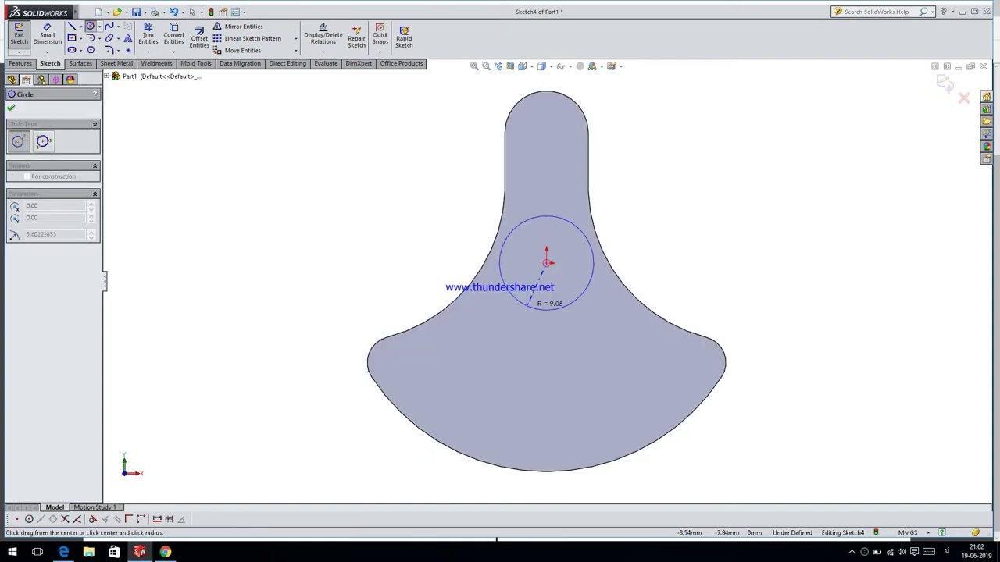
click(545, 305)
Dimension the circle to a 20 mm diameter, checking the crank drawing PDF.
click(48, 35)
mouse_move(64, 552)
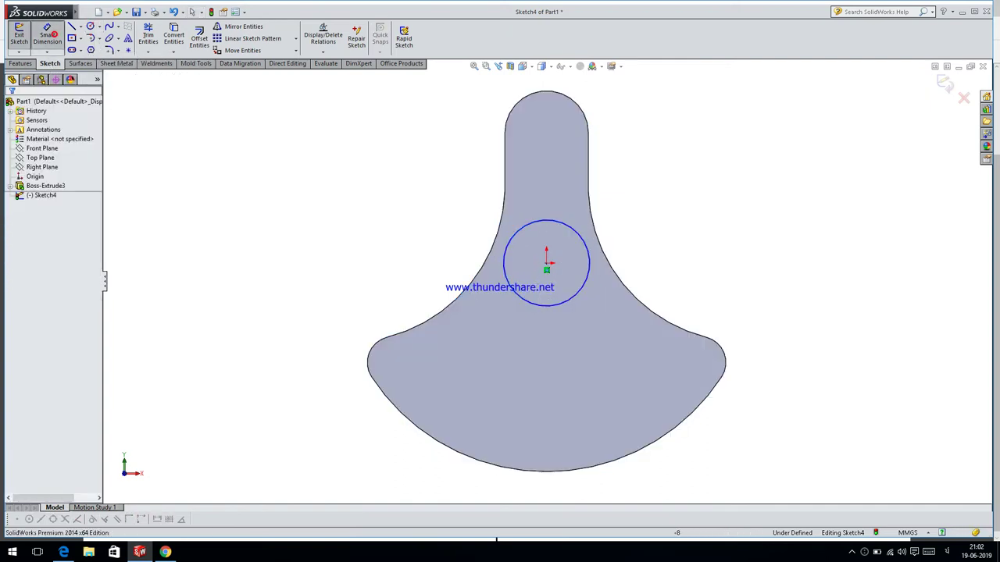
click(63, 509)
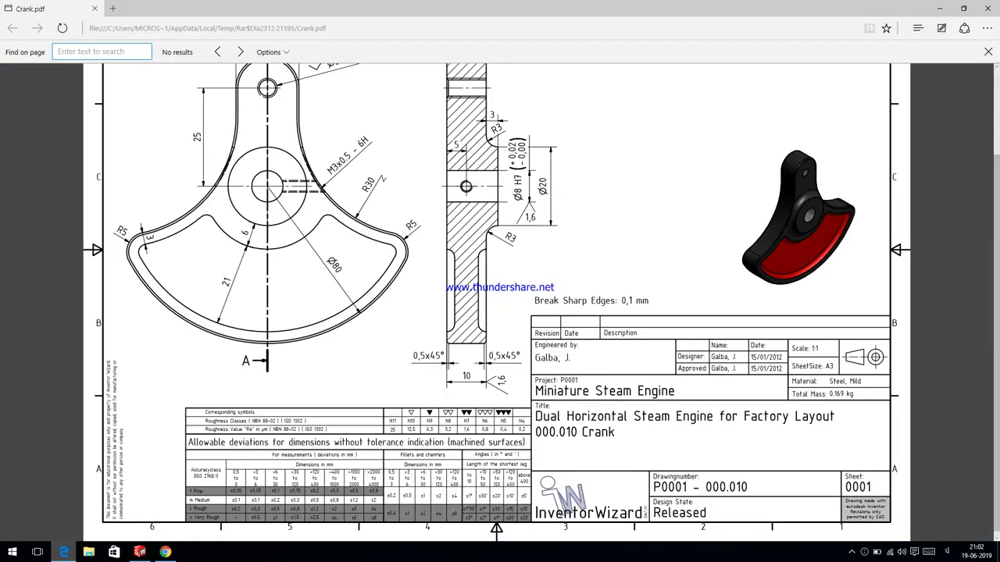
key(alt+Tab)
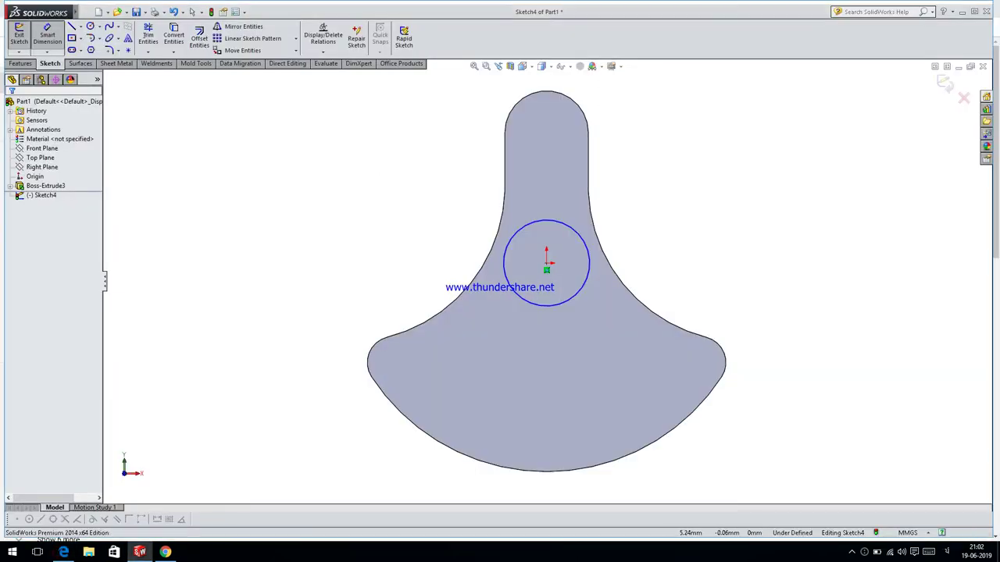
click(589, 264)
click(680, 207)
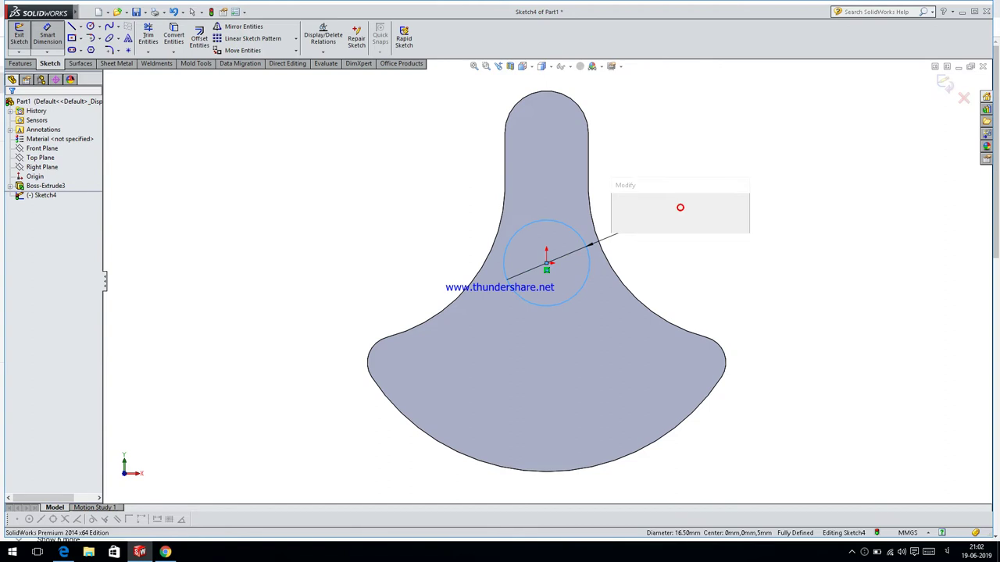
text(20)
key(Return)
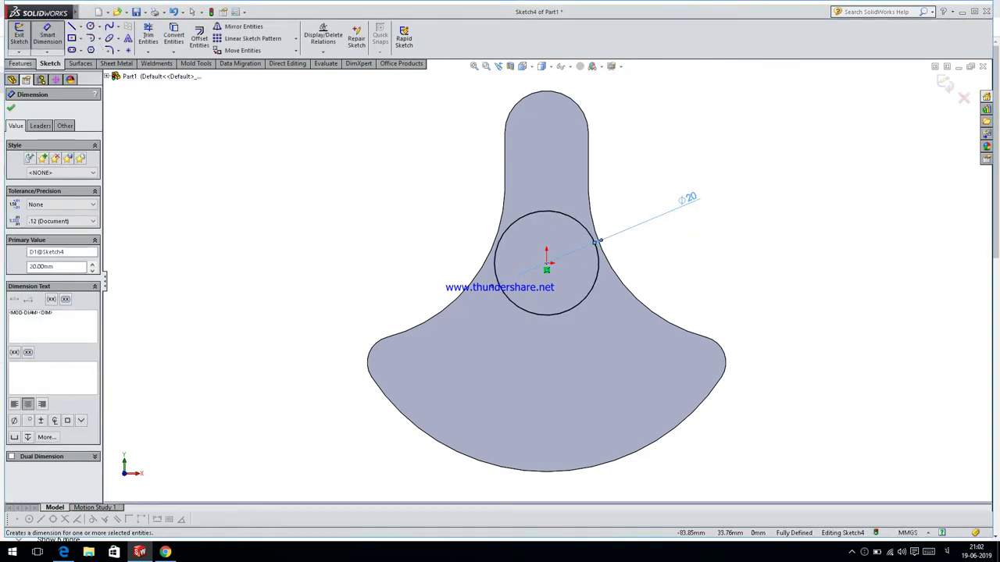
click(21, 63)
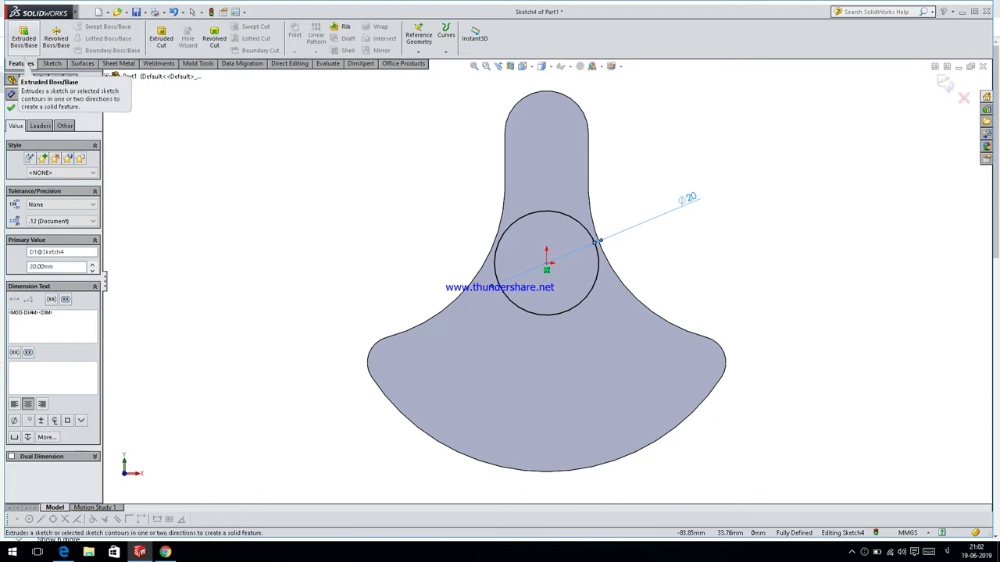
Extrude the Ø20 circle into a raised hub boss at the default depth.
click(24, 35)
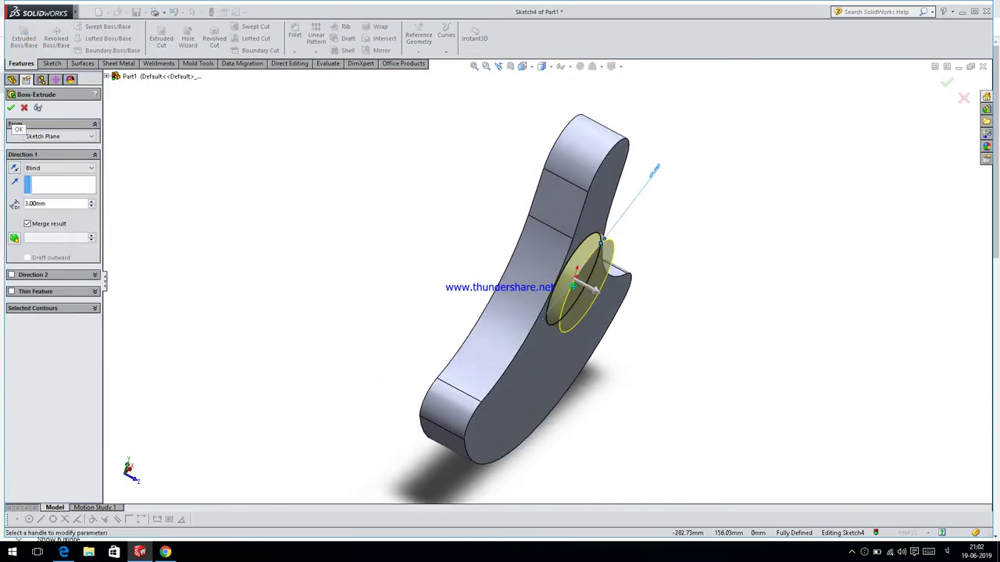
click(10, 107)
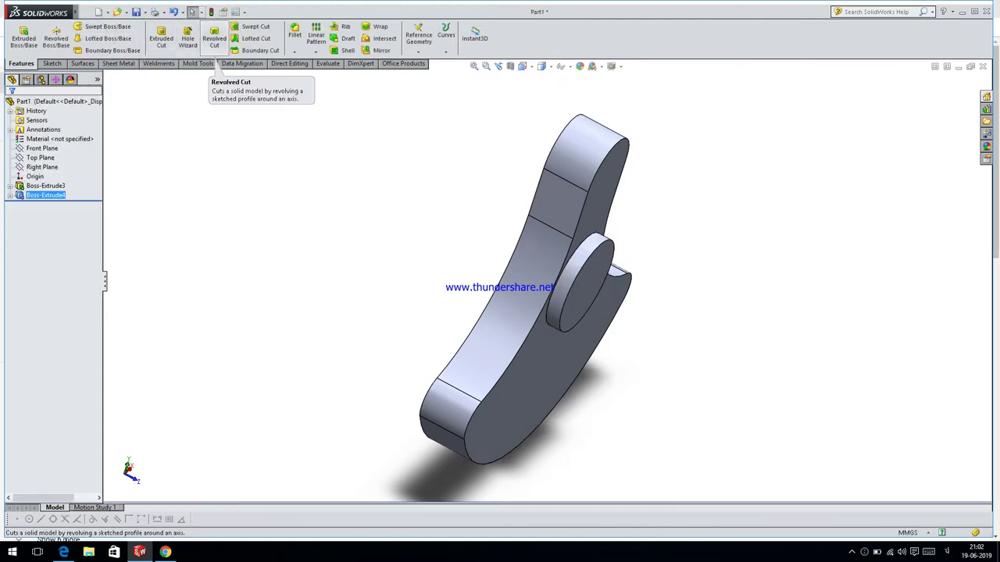
click(296, 51)
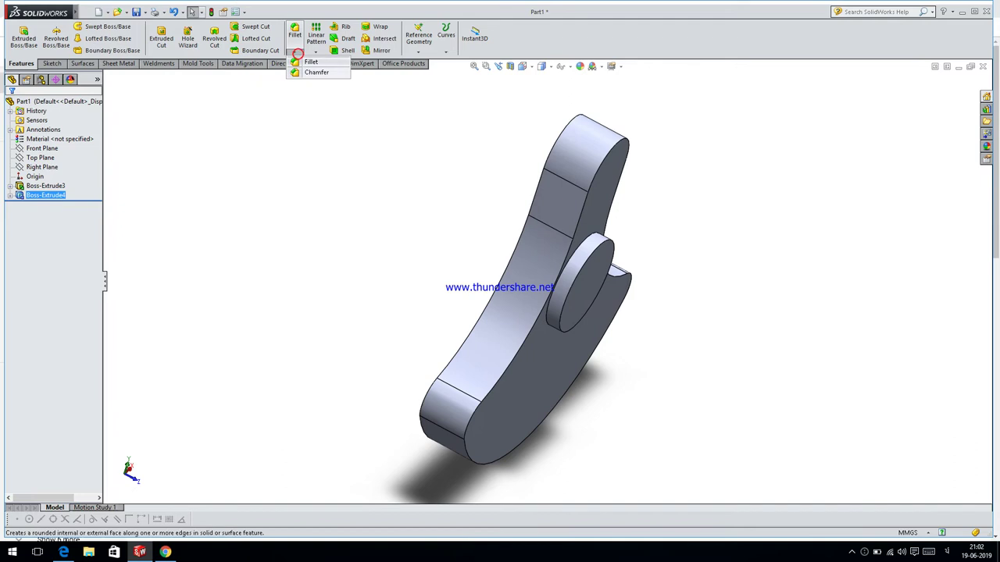
Round the hub's base edge with a 3 mm fillet.
click(311, 62)
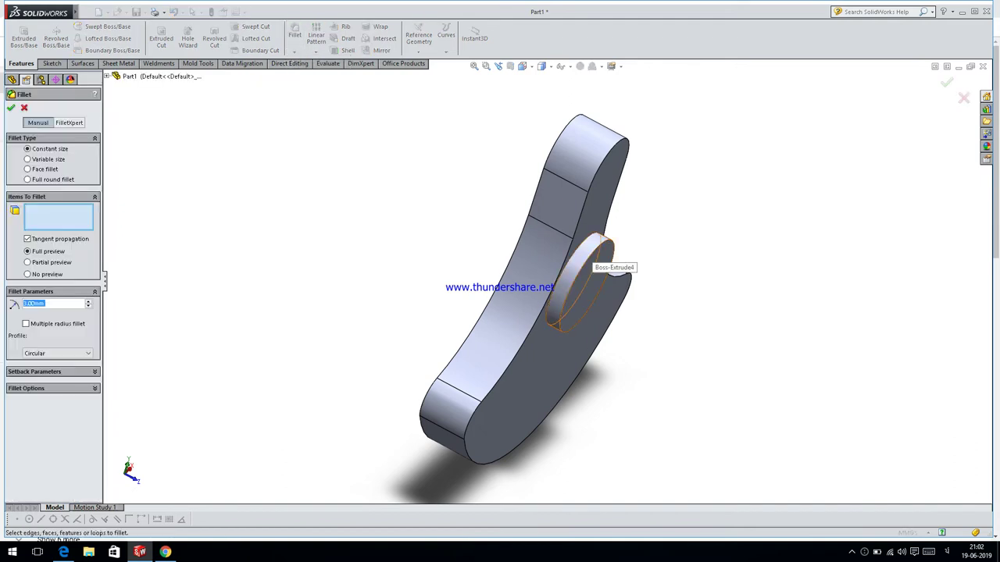
click(594, 257)
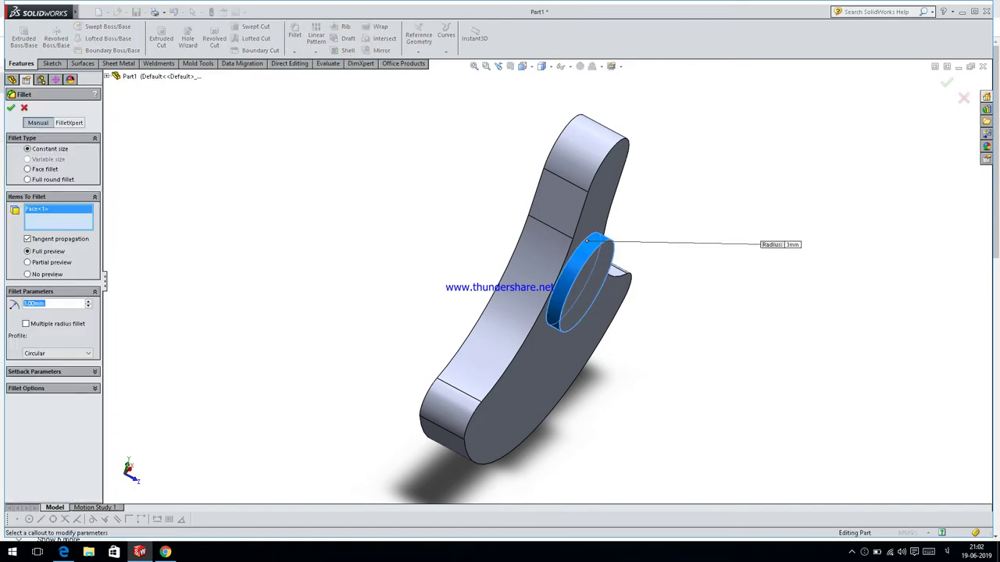
right_click(62, 208)
click(84, 226)
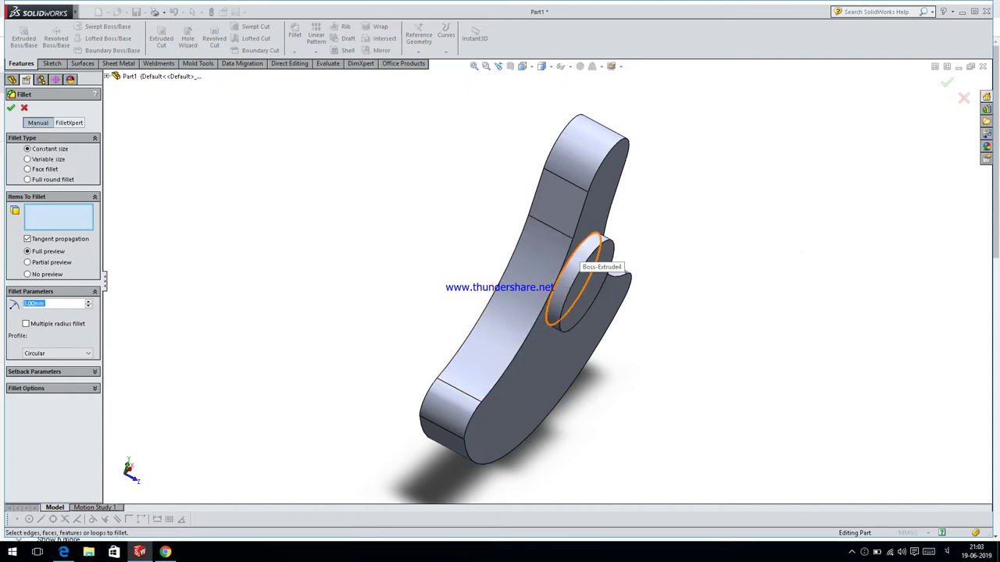
click(579, 245)
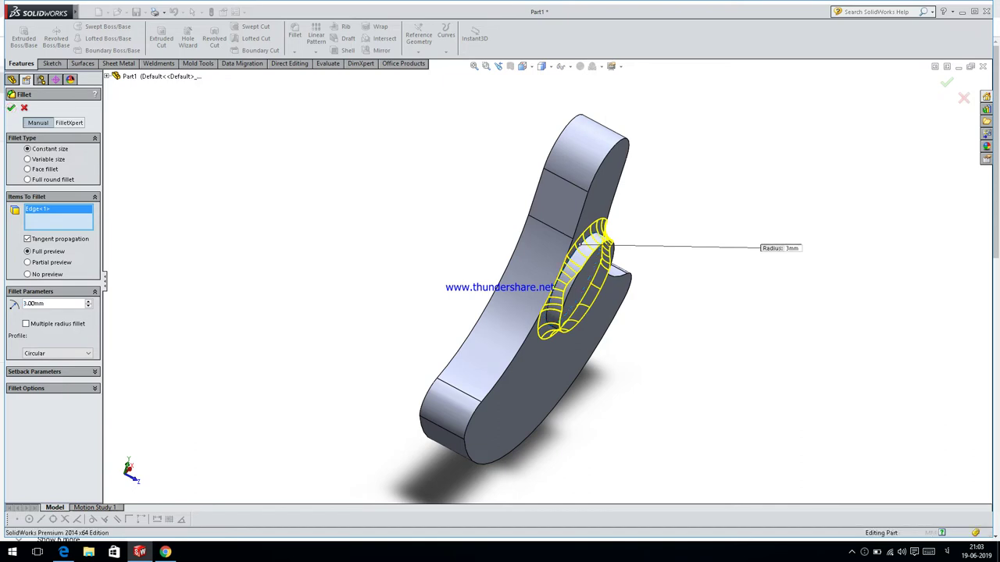
click(11, 107)
Start a new sketch on the flat front face of the lower segment.
middle_drag(533, 258, 547, 281)
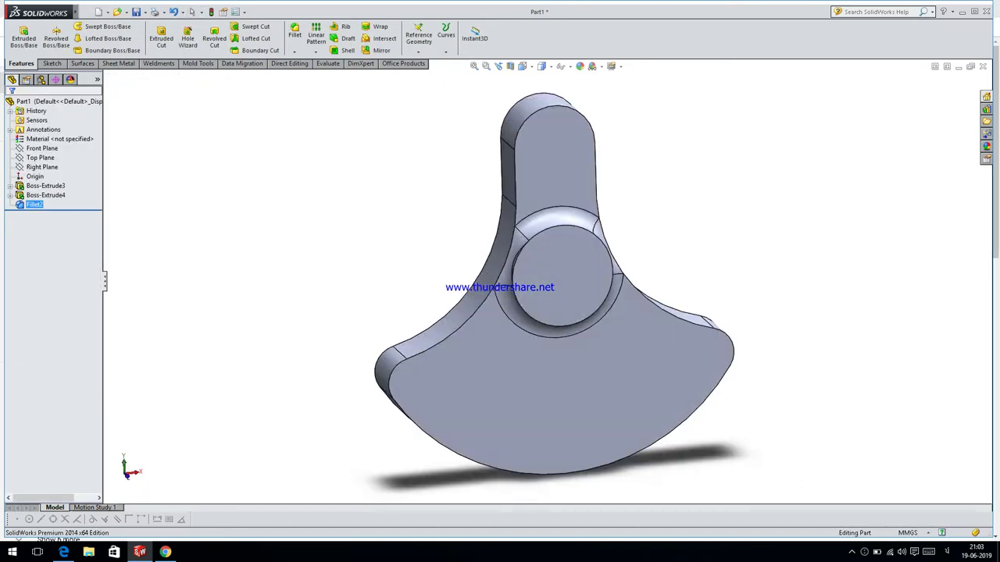
middle_drag(516, 168, 525, 160)
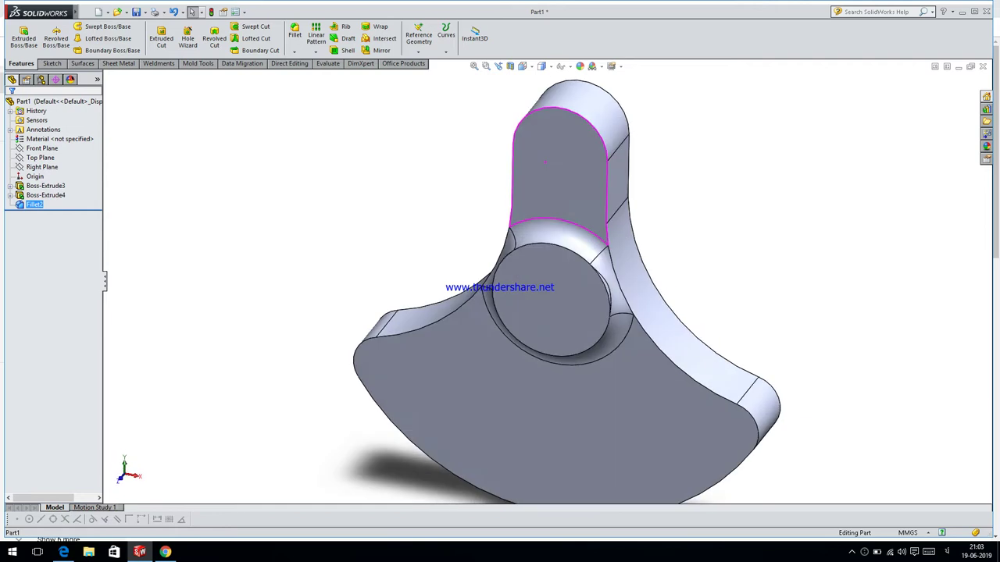
scroll(476, 336, up, 4)
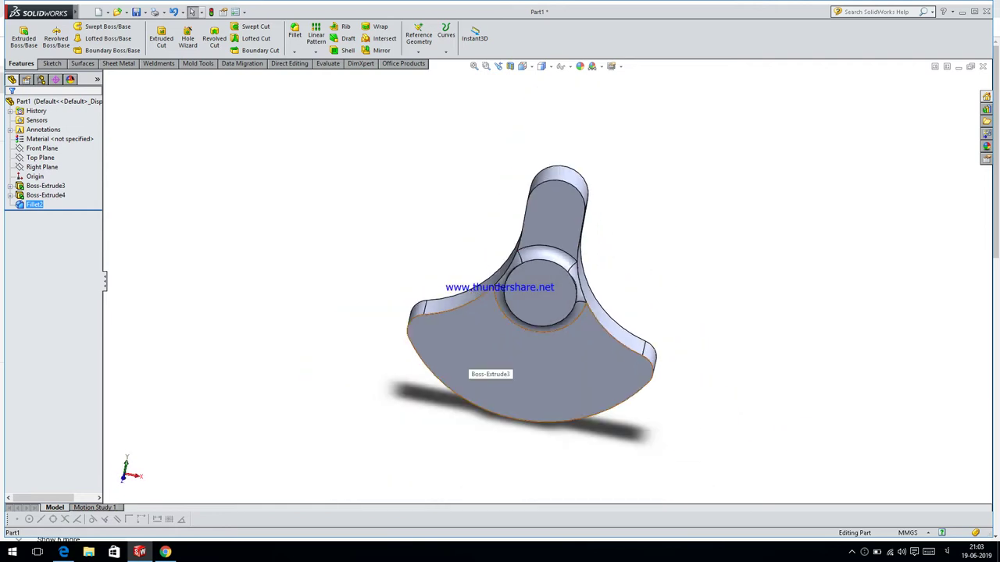
click(468, 344)
click(508, 310)
mouse_move(63, 552)
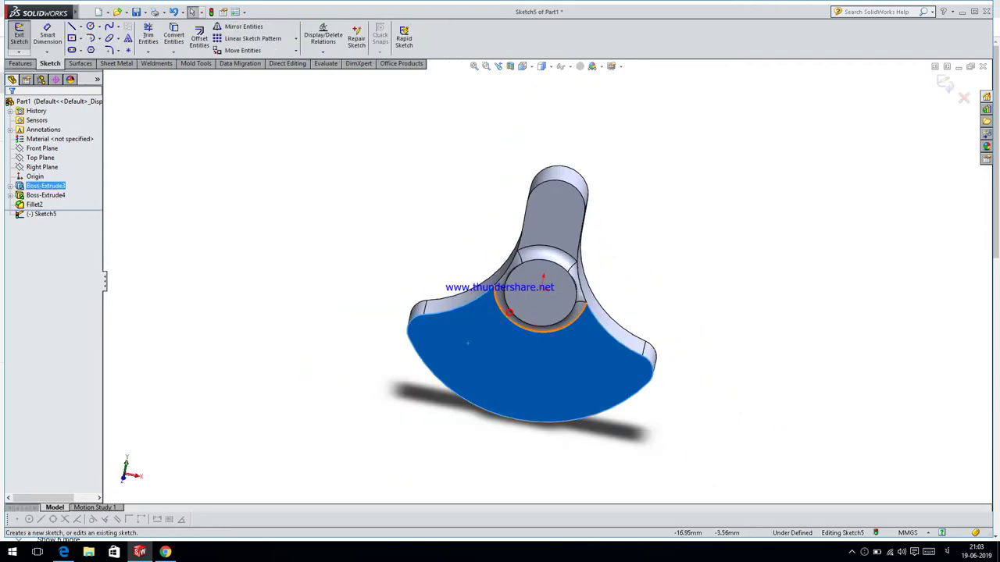
click(63, 508)
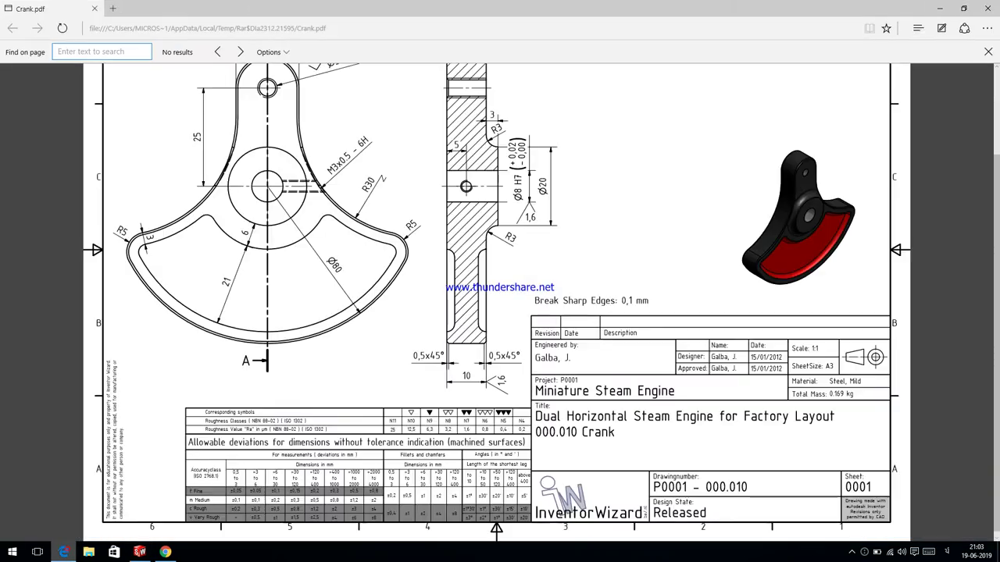
key(alt+Tab)
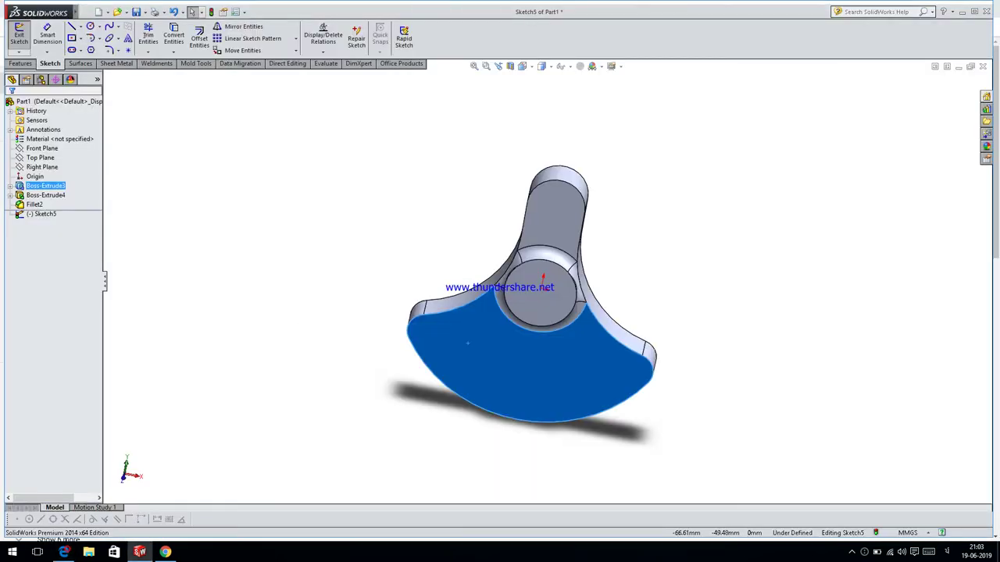
scroll(447, 347, up, 4)
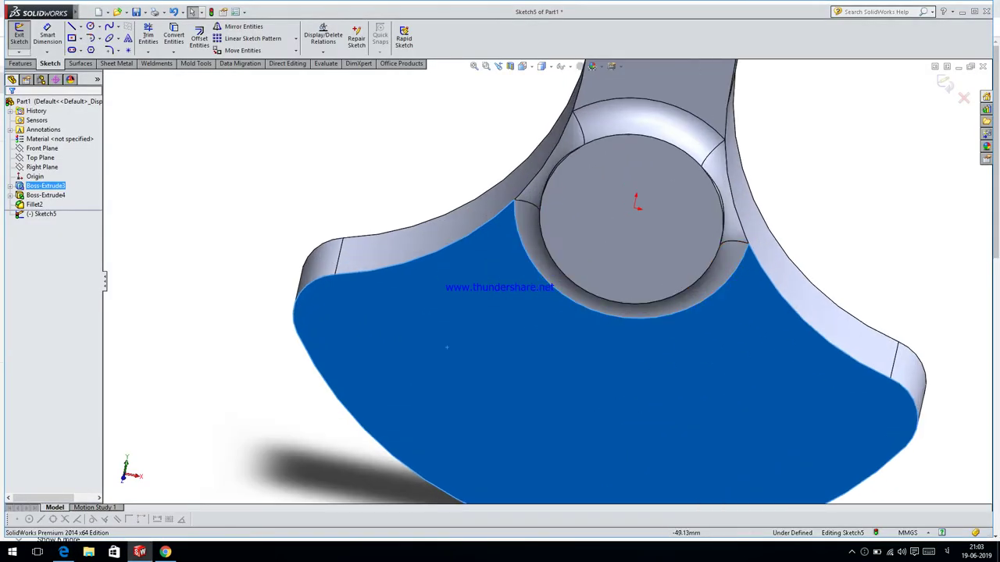
click(63, 551)
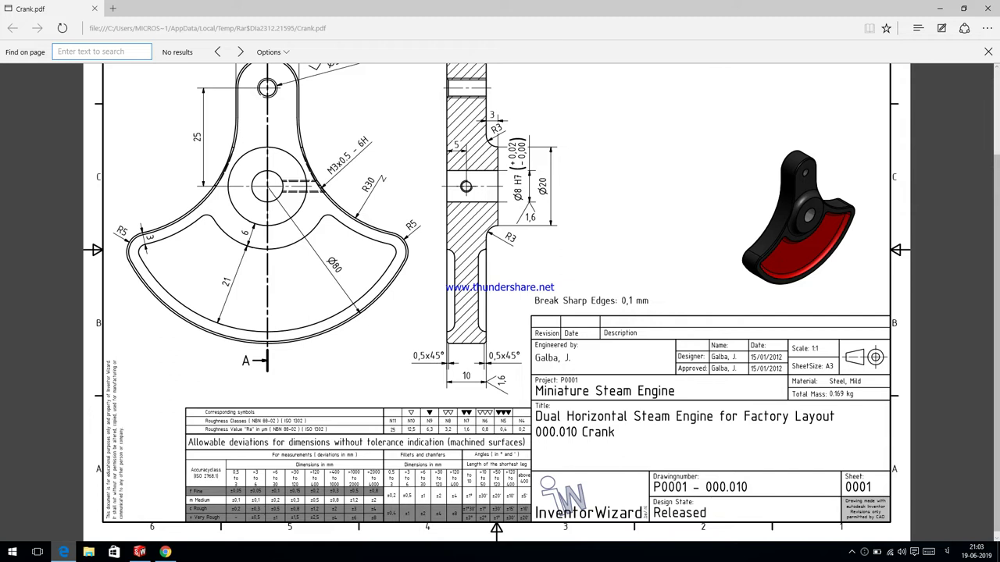
key(alt+Tab)
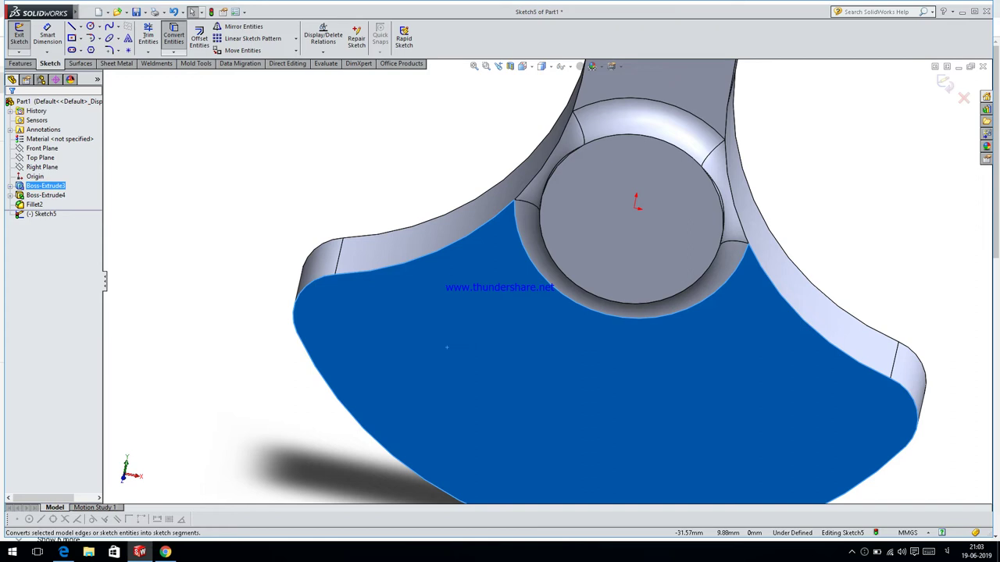
Convert the lower face's edges into sketch curves, checking the crank drawing.
click(174, 35)
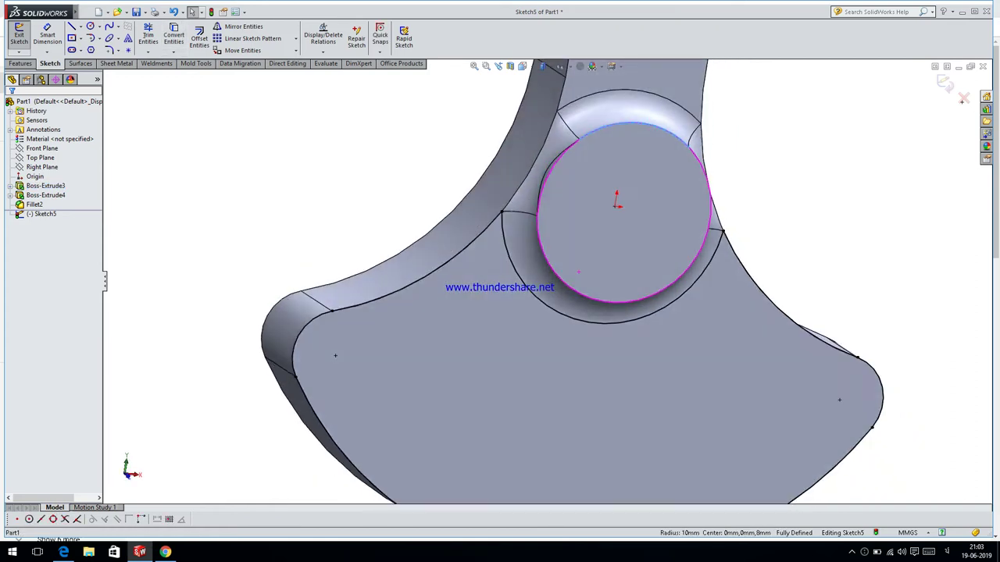
mouse_move(618, 269)
middle_down()
mouse_move(578, 272)
mouse_move(601, 281)
middle_up()
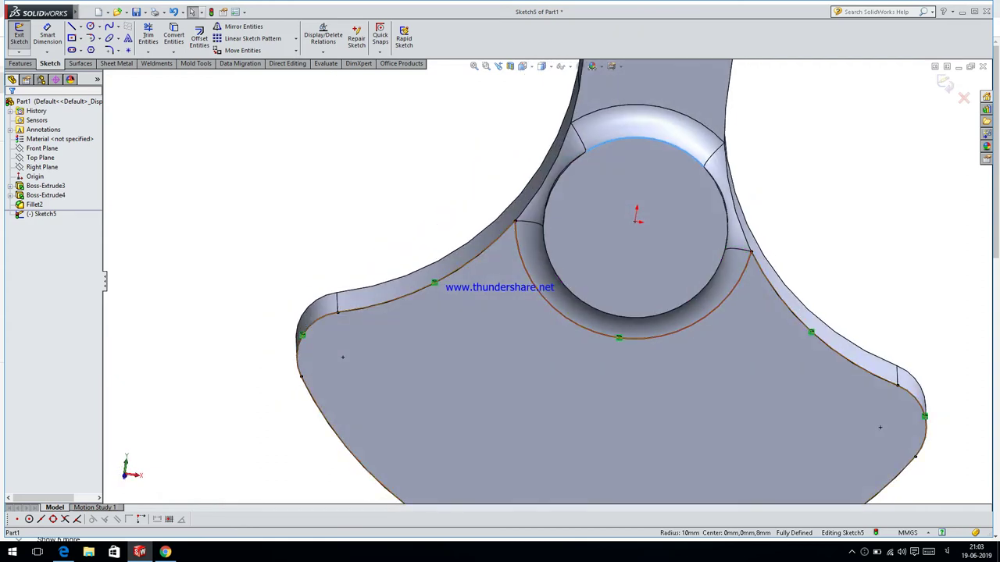
mouse_move(63, 552)
click(62, 508)
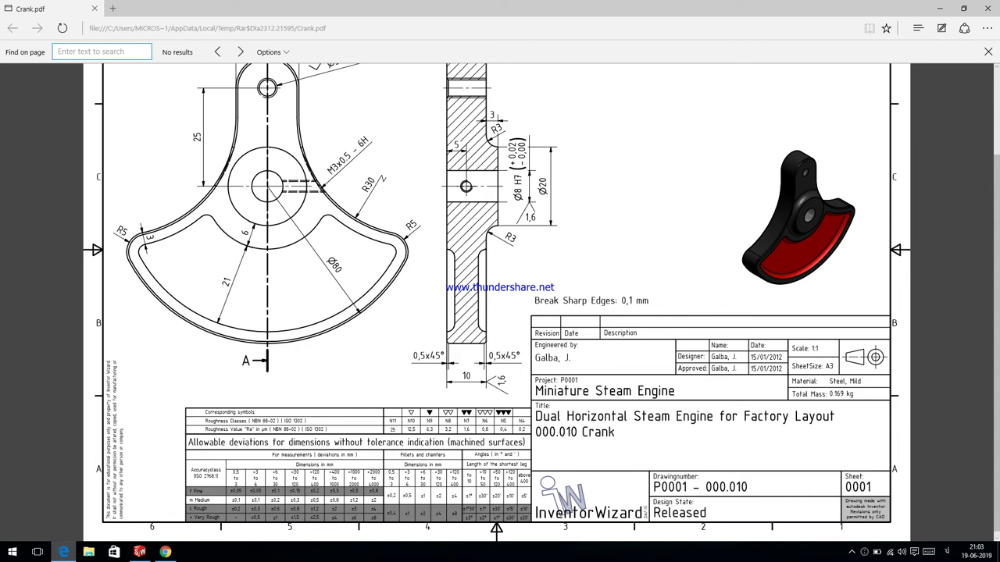
key(alt+Tab)
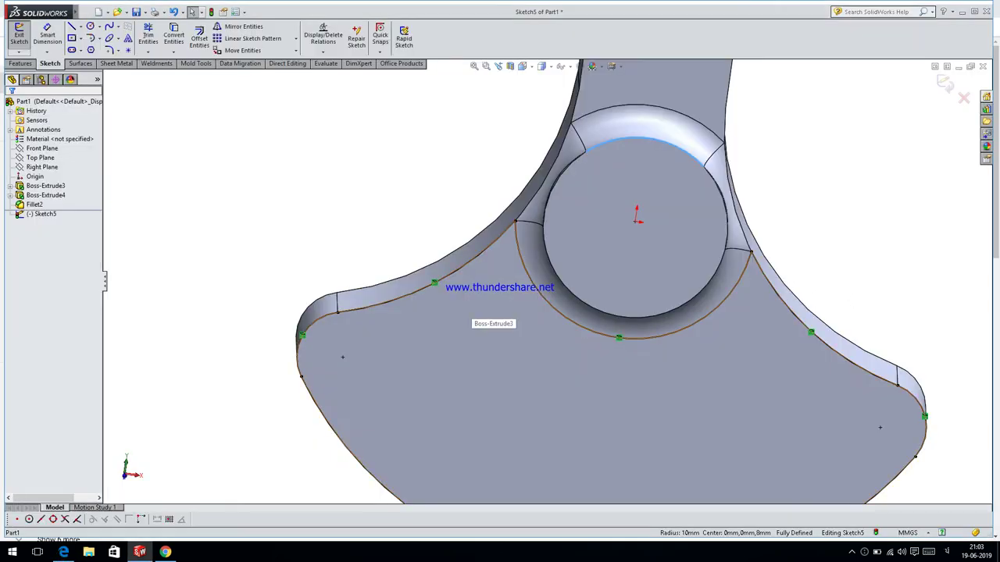
click(452, 383)
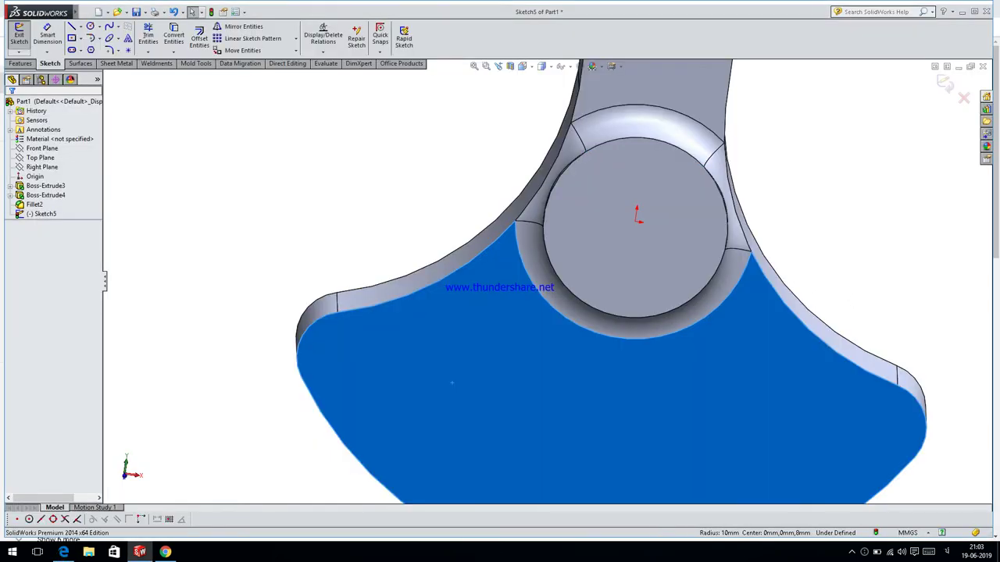
key(Escape)
Consult the crank drawing, then begin a circle centred on the origin.
scroll(608, 233, up, 2)
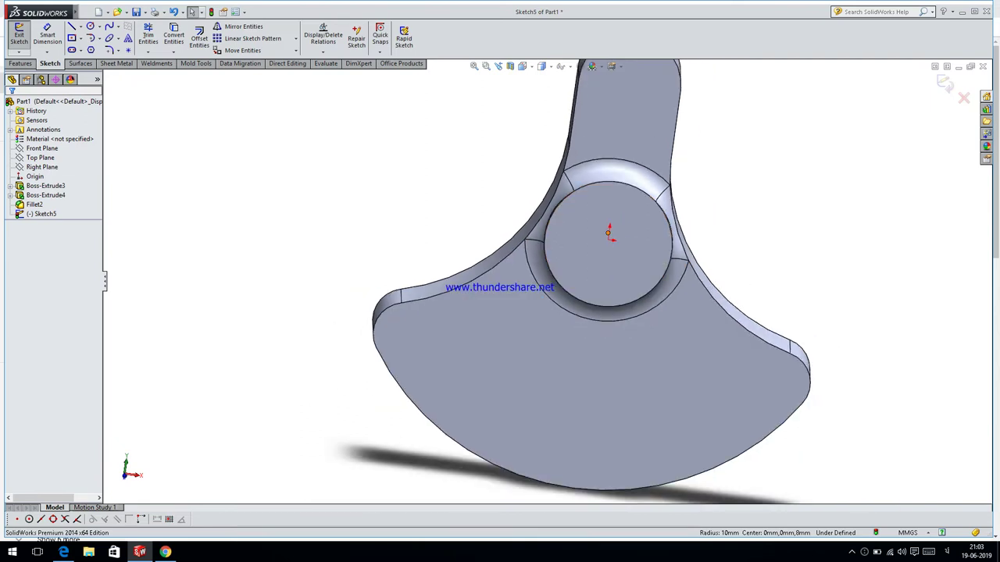
click(63, 552)
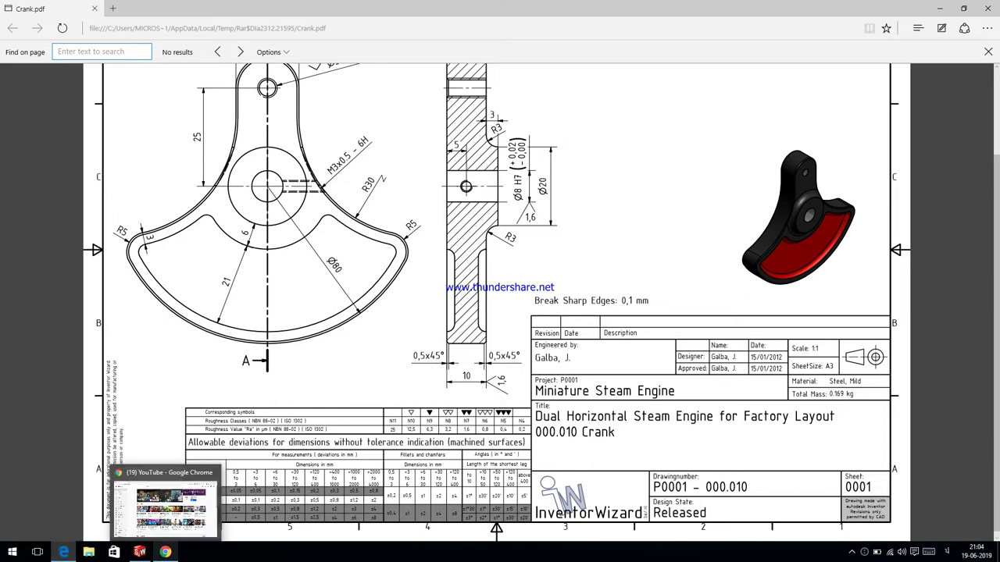
click(165, 552)
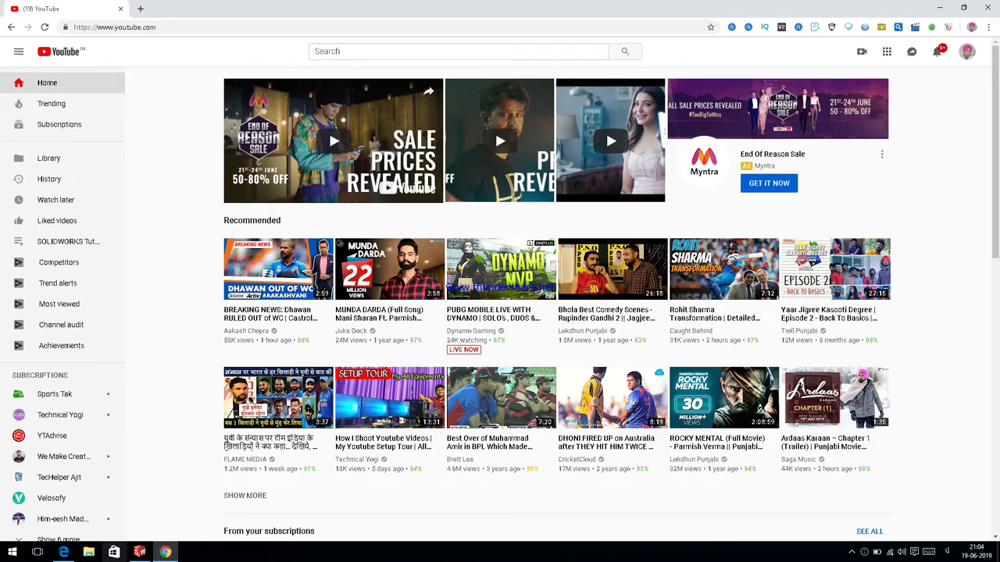
click(139, 552)
click(91, 26)
click(610, 238)
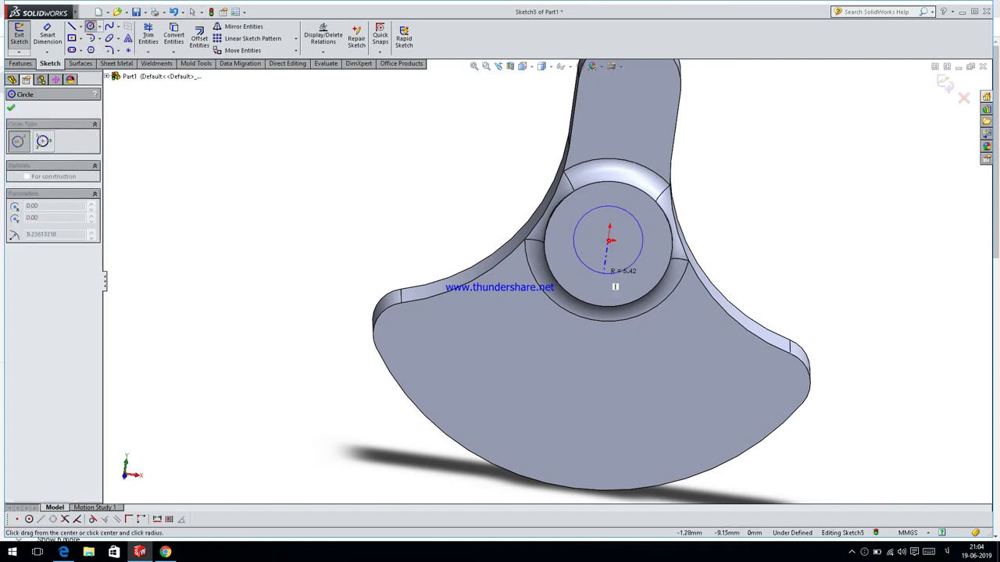
Size the circle around the hub and dimension its diameter to 26.
click(576, 346)
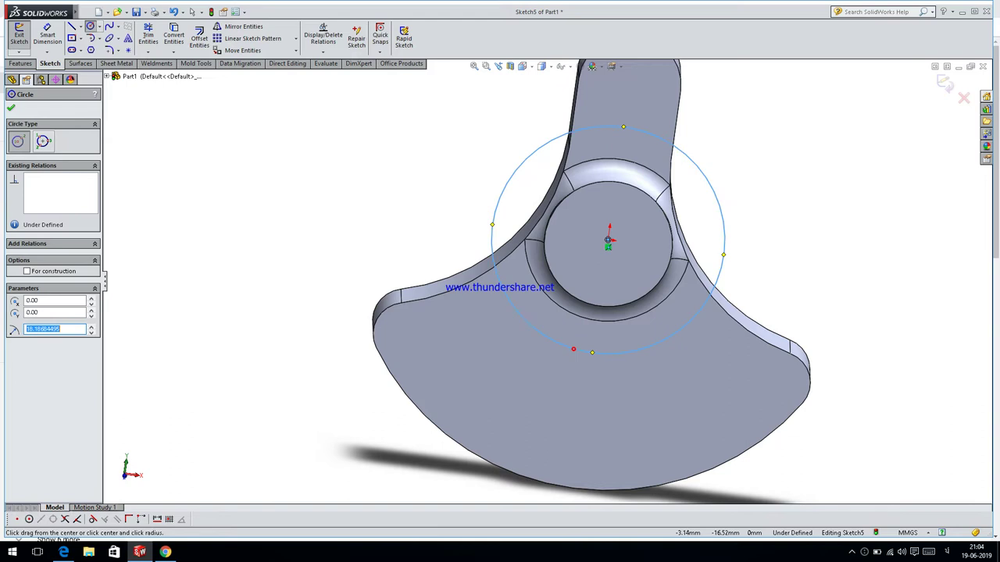
middle_drag(576, 347, 593, 344)
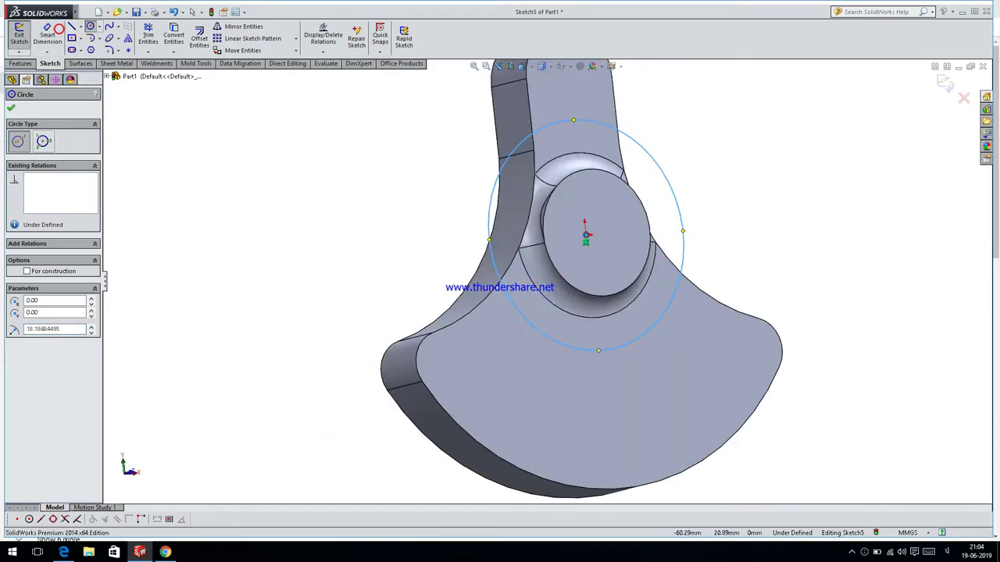
click(49, 34)
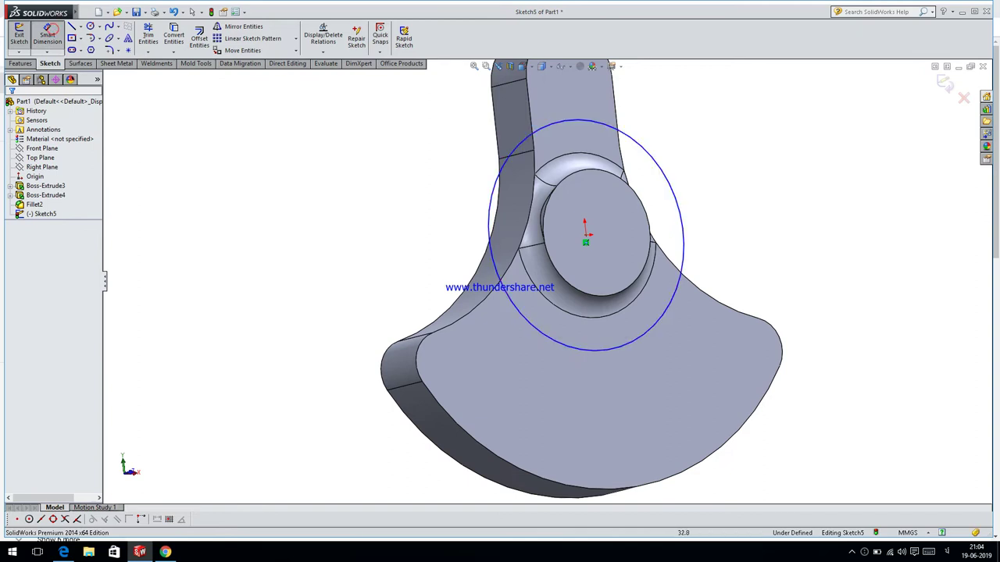
click(682, 228)
click(682, 224)
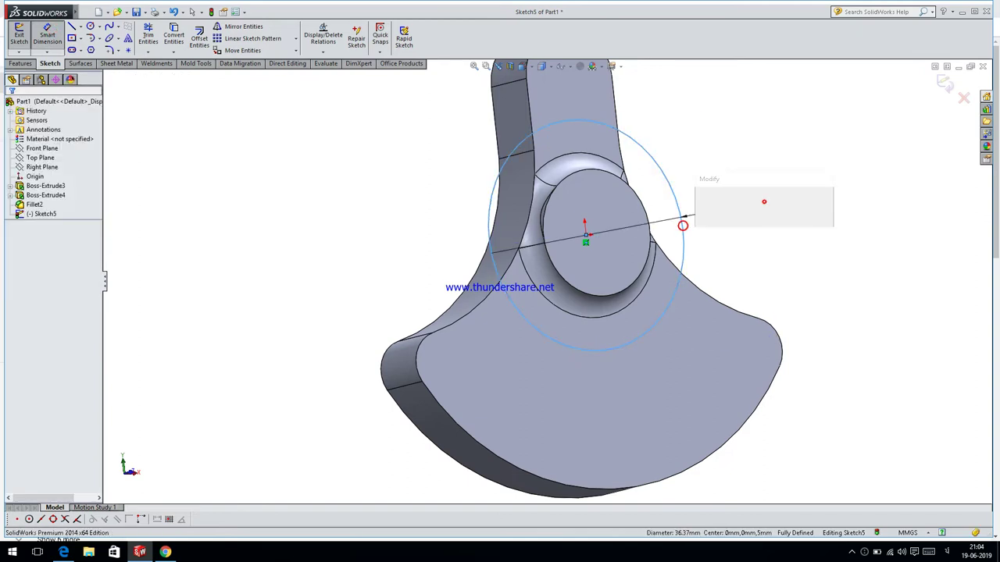
text(26)
key(Return)
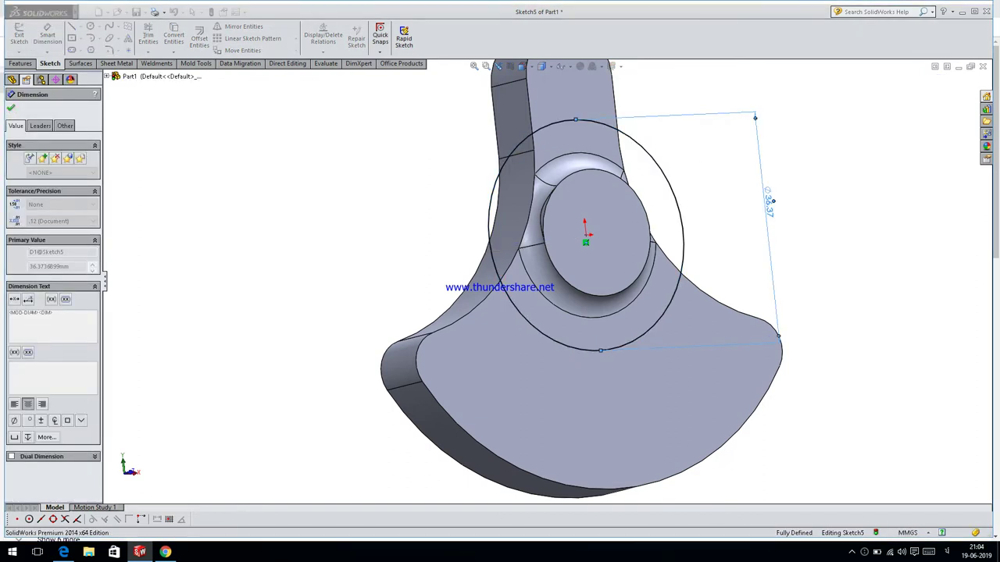
Orbit the model and compare the sketch with the Crank drawing.
scroll(769, 210, up, 2)
scroll(773, 203, down, 2)
mouse_move(777, 201)
middle_down()
mouse_move(828, 301)
mouse_move(833, 289)
middle_up()
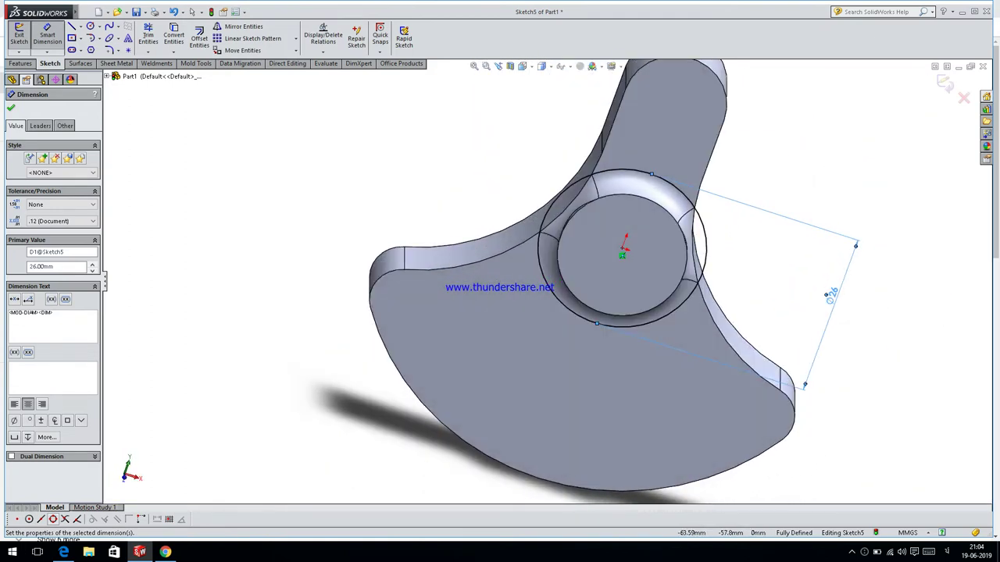
click(63, 553)
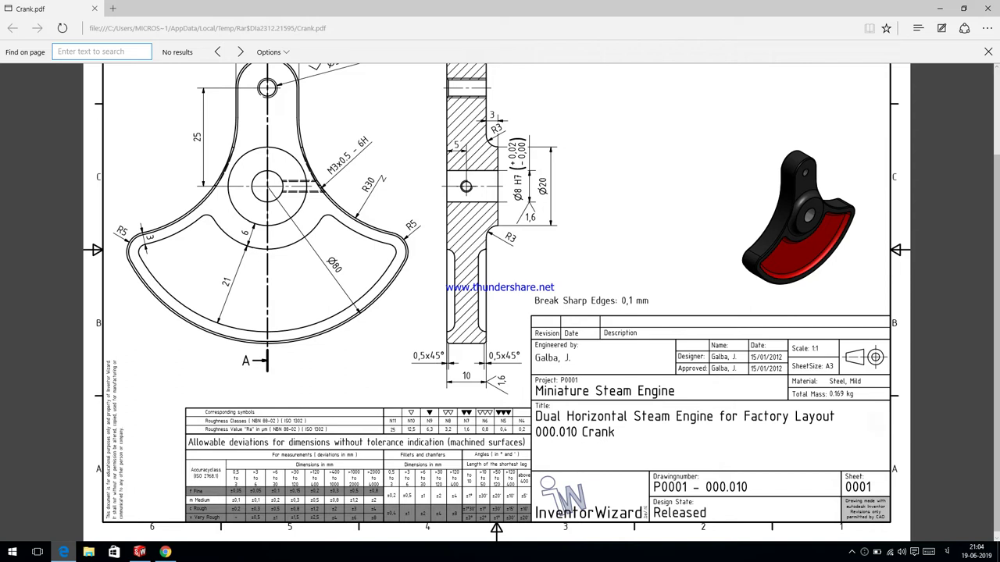
key(alt+Tab)
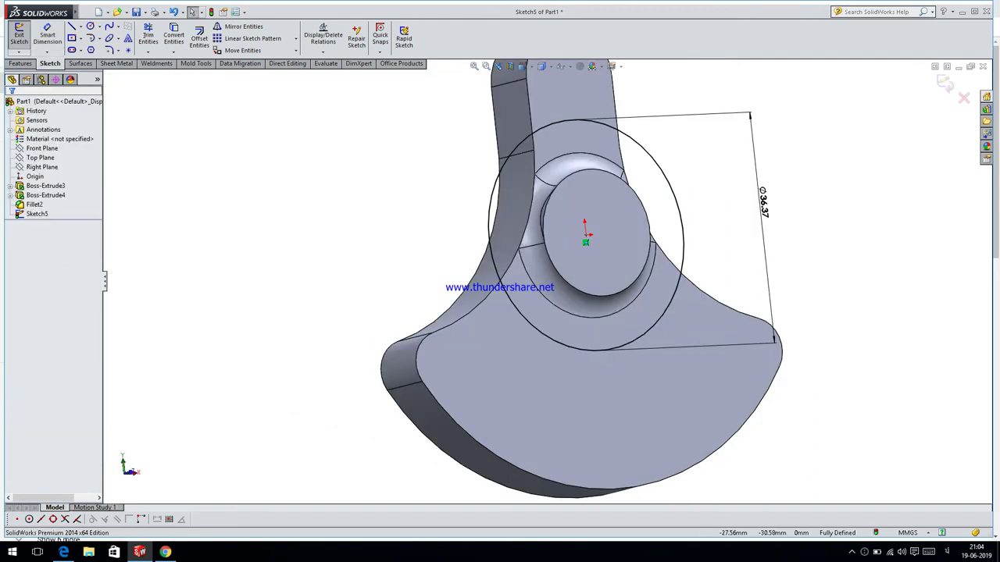
Undo the circle, then convert the sector's bottom arc and side edges, removing Face<1>.
key(ctrl+z)
key(ctrl+z)
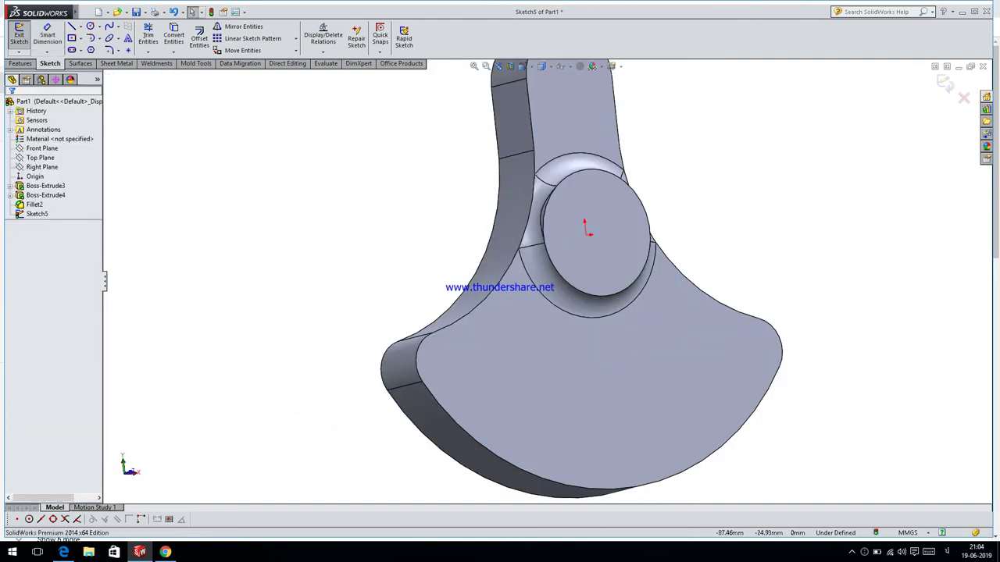
click(175, 36)
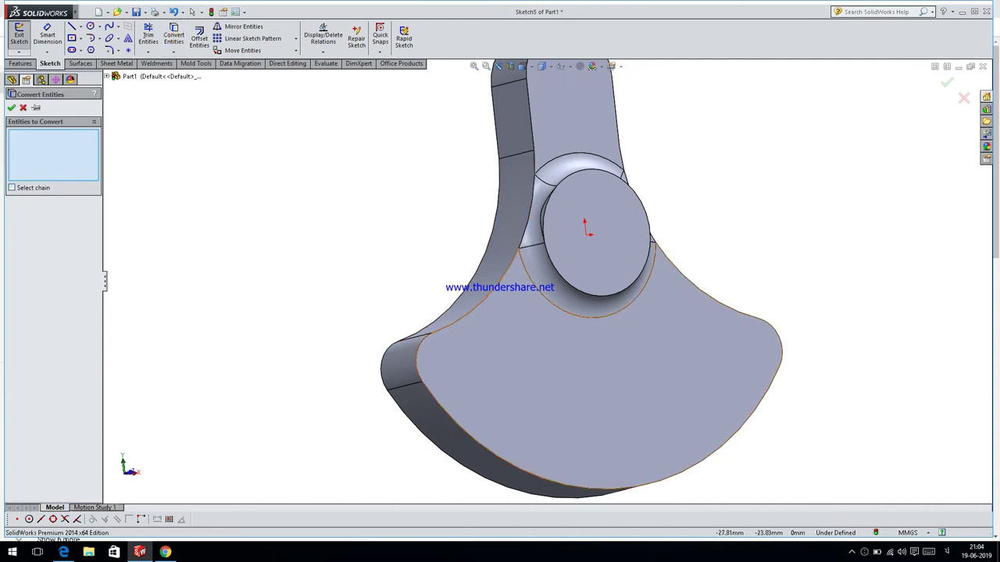
click(450, 416)
click(418, 361)
click(448, 323)
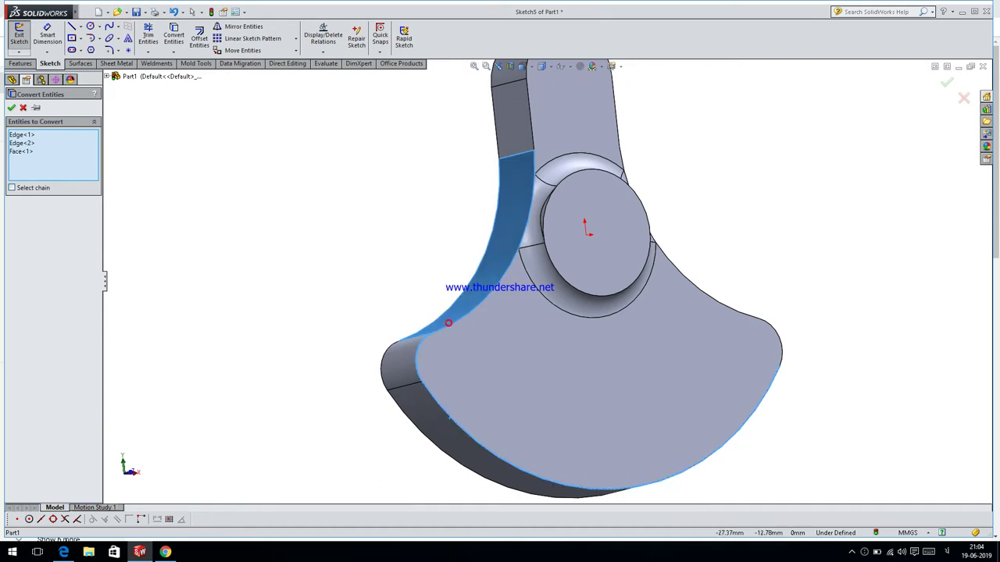
click(22, 151)
right_click(23, 151)
click(24, 151)
right_click(49, 150)
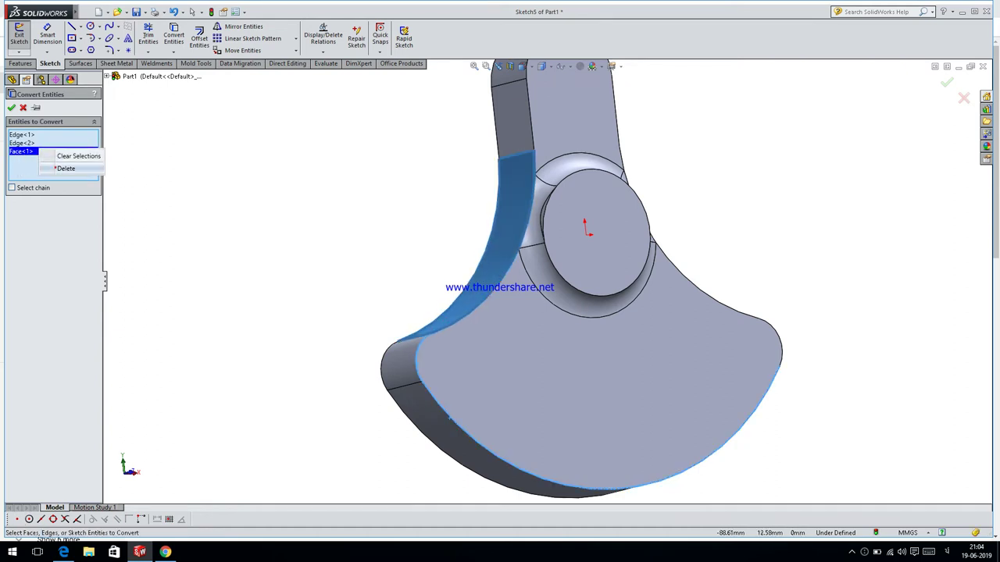
click(54, 168)
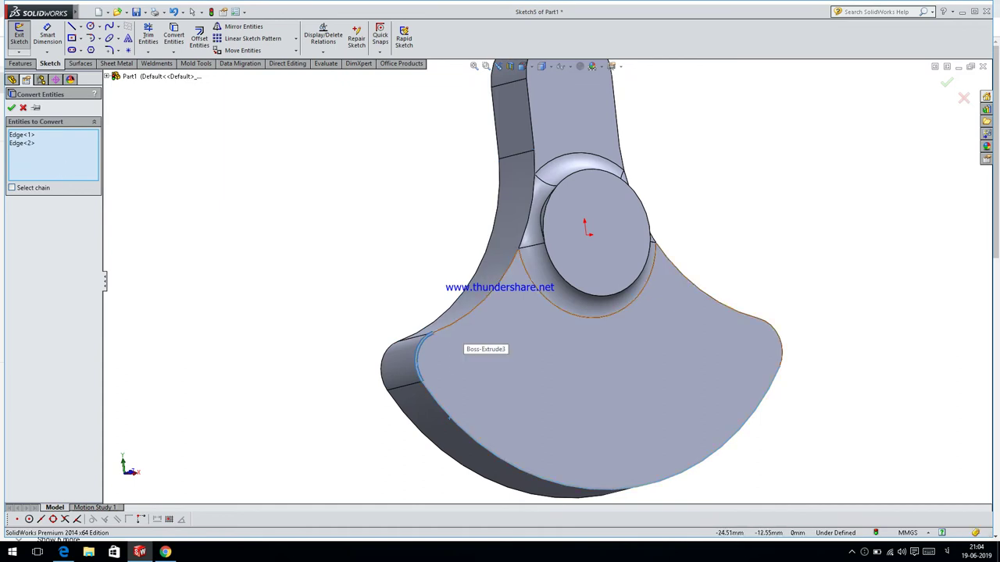
Add the remaining sector, upper-right and right arc edges and confirm the conversion.
click(463, 318)
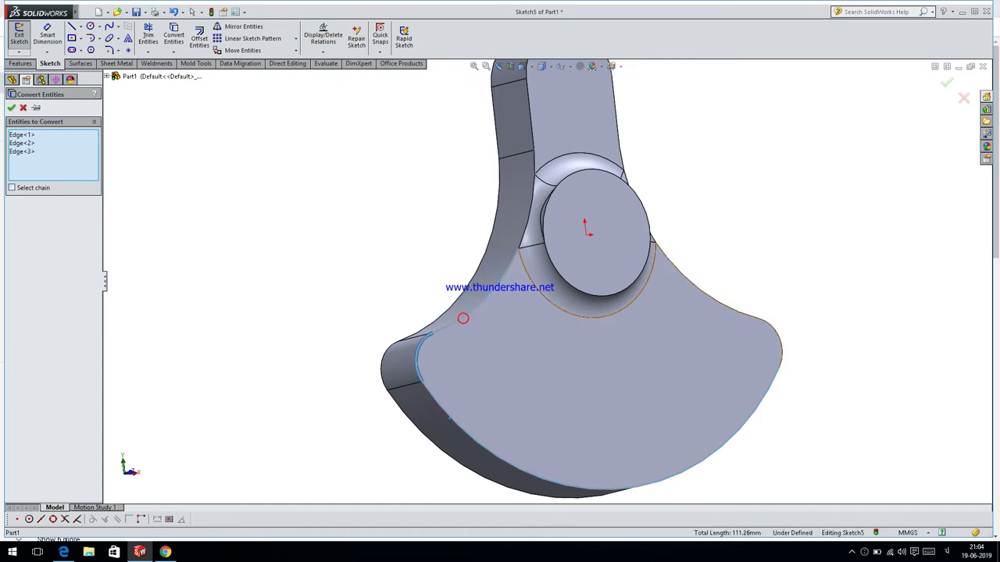
click(701, 291)
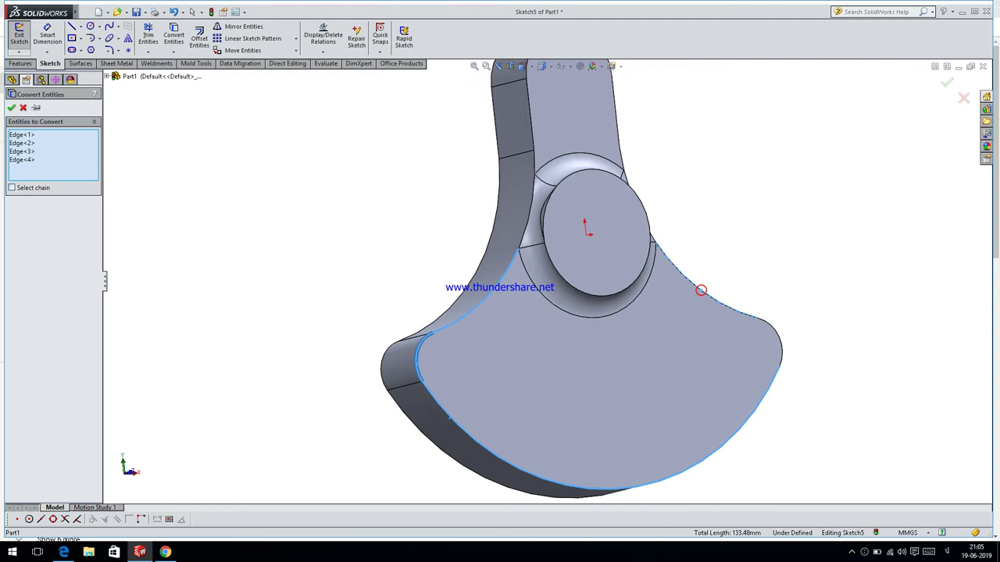
click(780, 350)
click(11, 108)
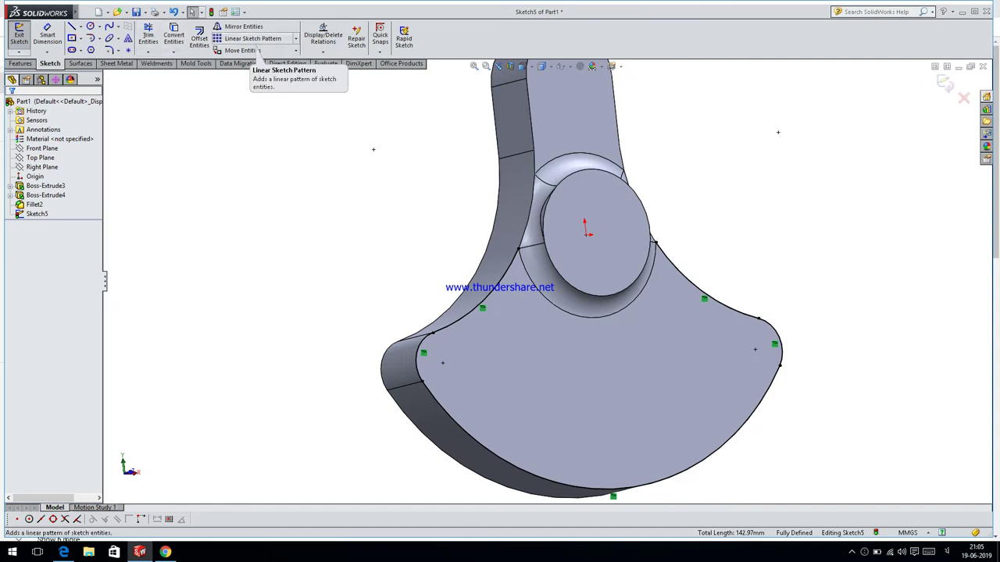
Offset the converted sector outline 5 mm inward, checking the crank drawing.
click(198, 39)
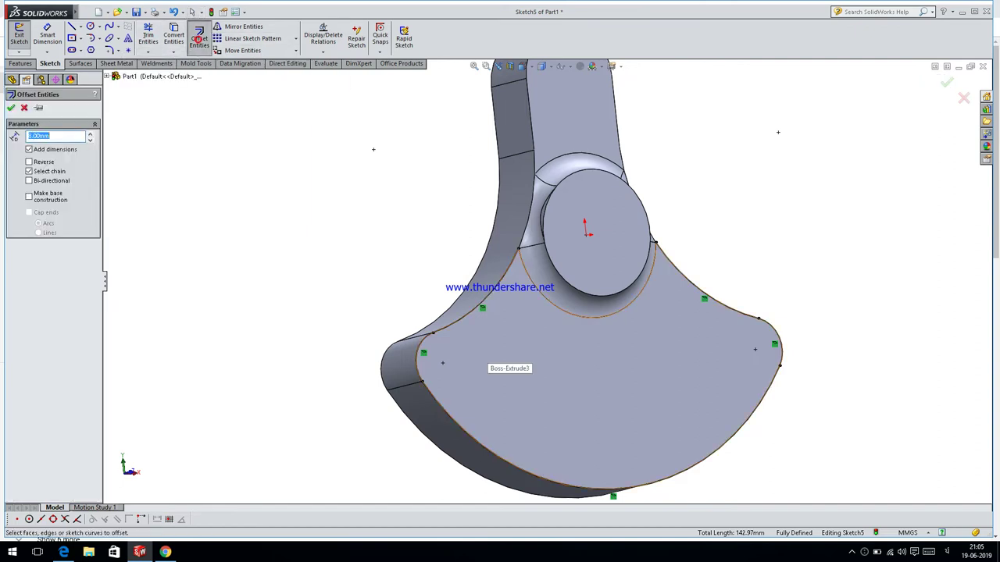
click(483, 306)
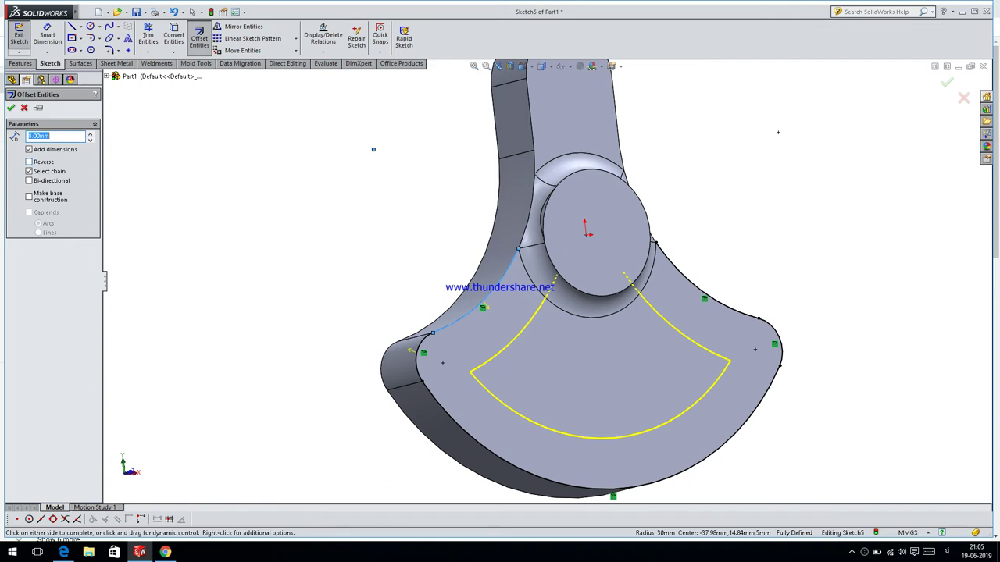
click(64, 552)
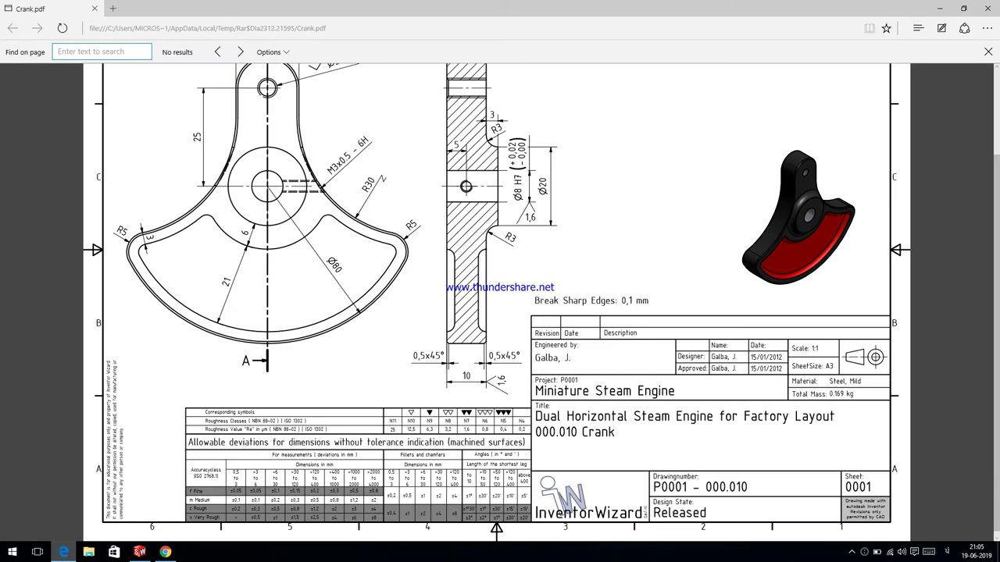
key(alt+Tab)
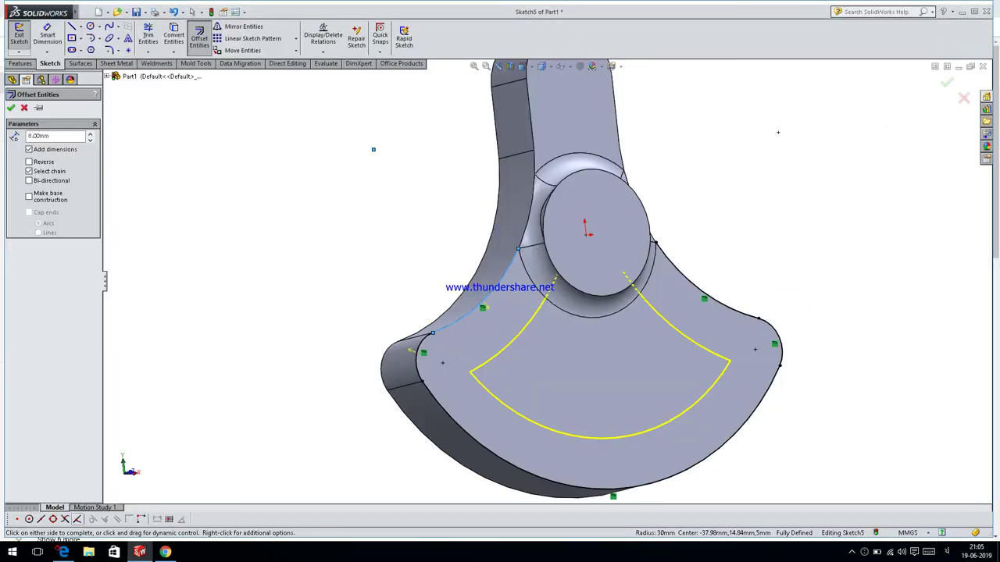
double_click(63, 135)
text(5)
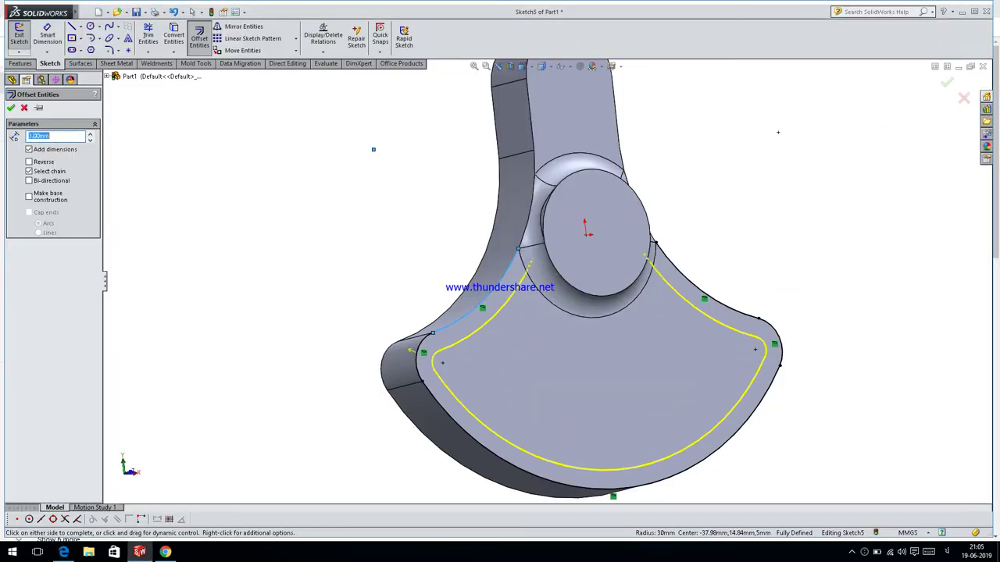
key(Return)
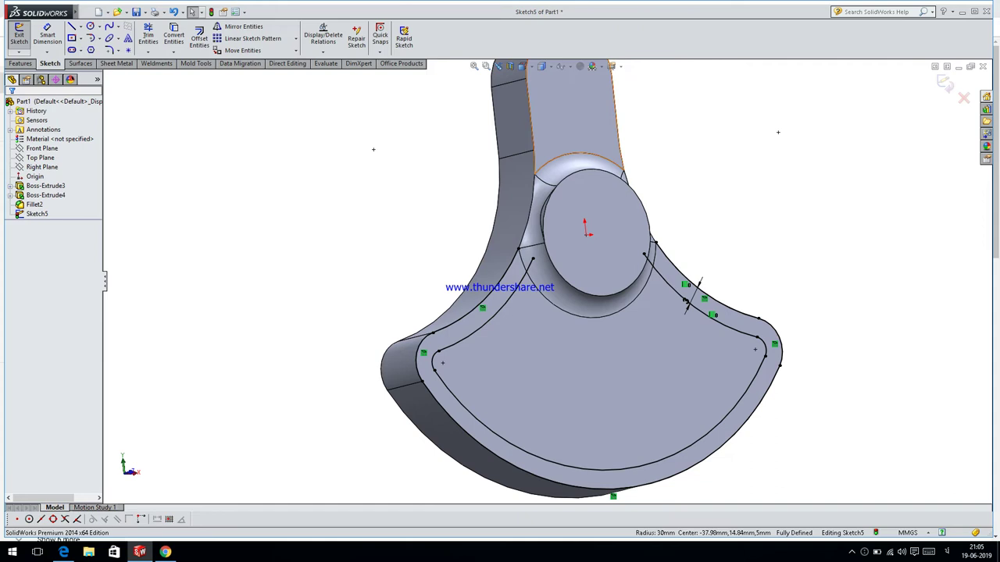
View the sketch face Normal To and convert the lower hub arc into the sketch.
click(522, 66)
click(575, 118)
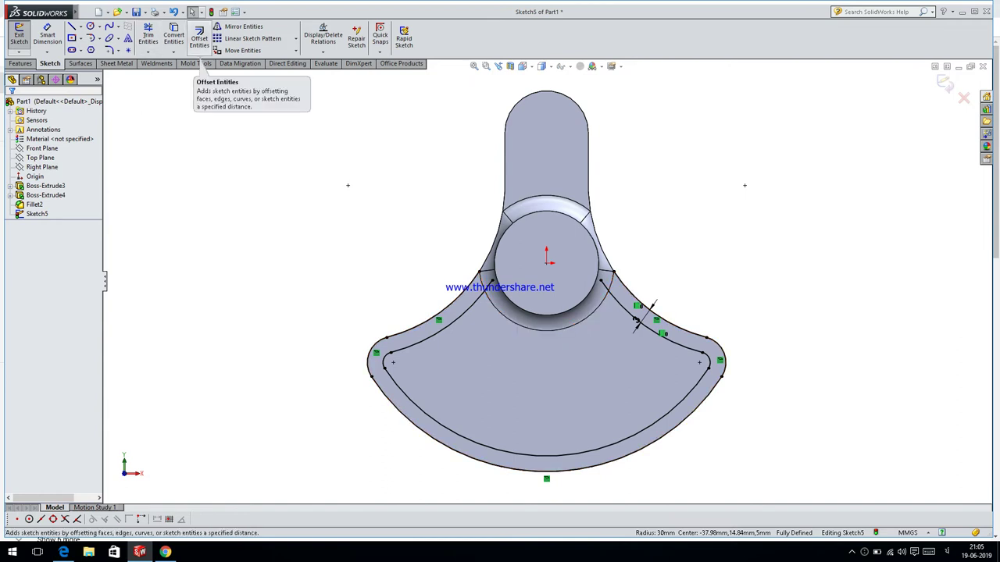
click(173, 37)
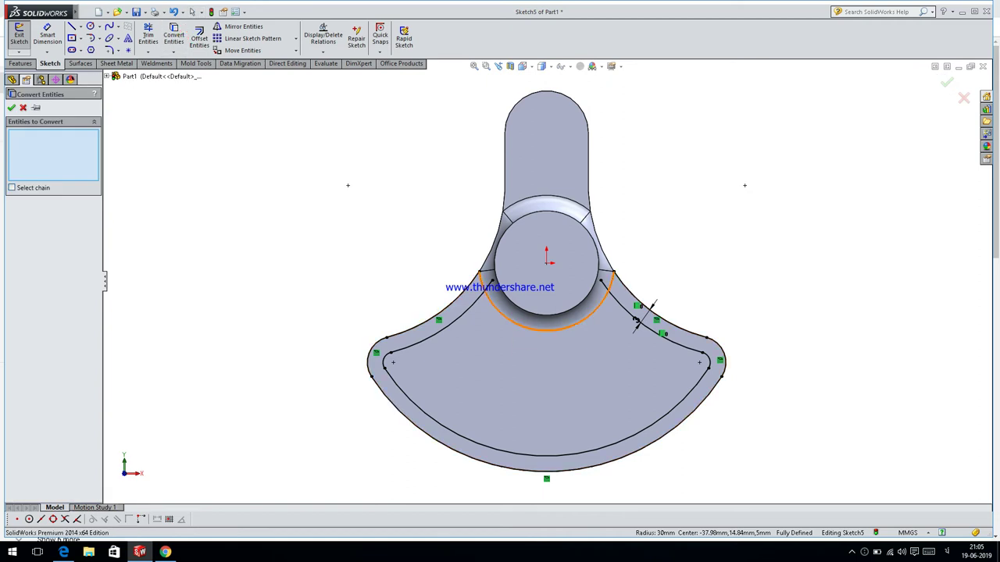
click(511, 322)
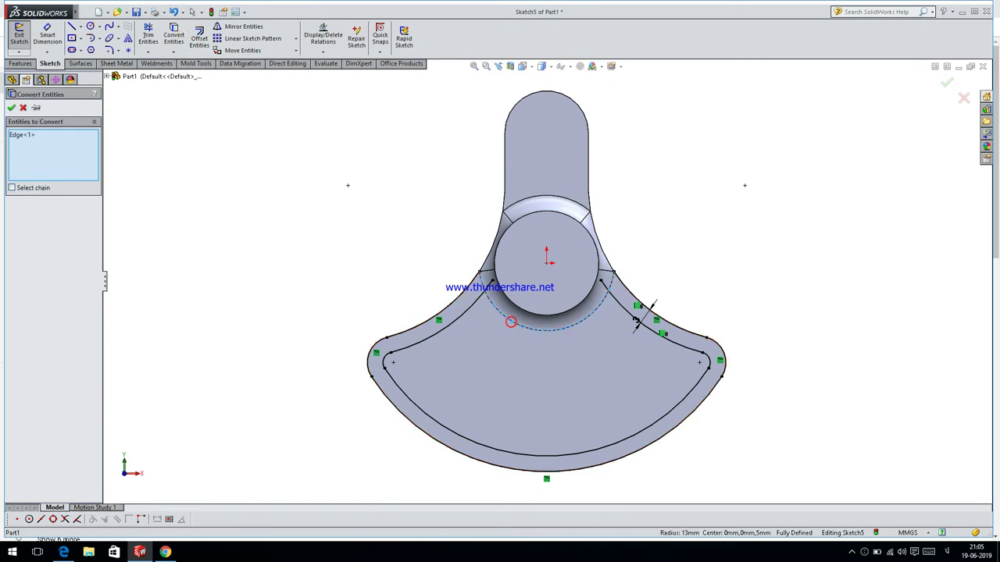
click(11, 107)
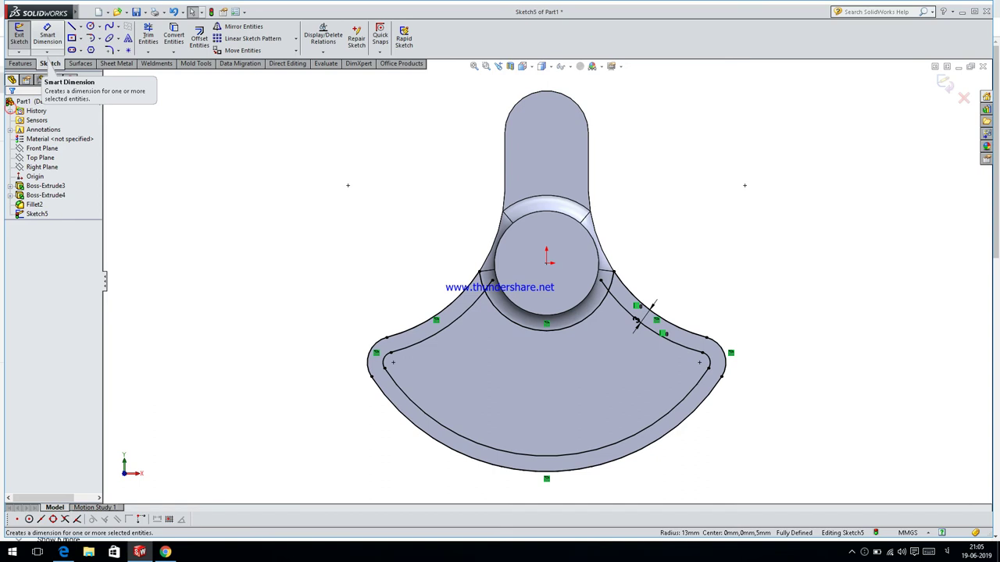
Offset the hub arc outward as a single arc, with Select chain off.
click(199, 37)
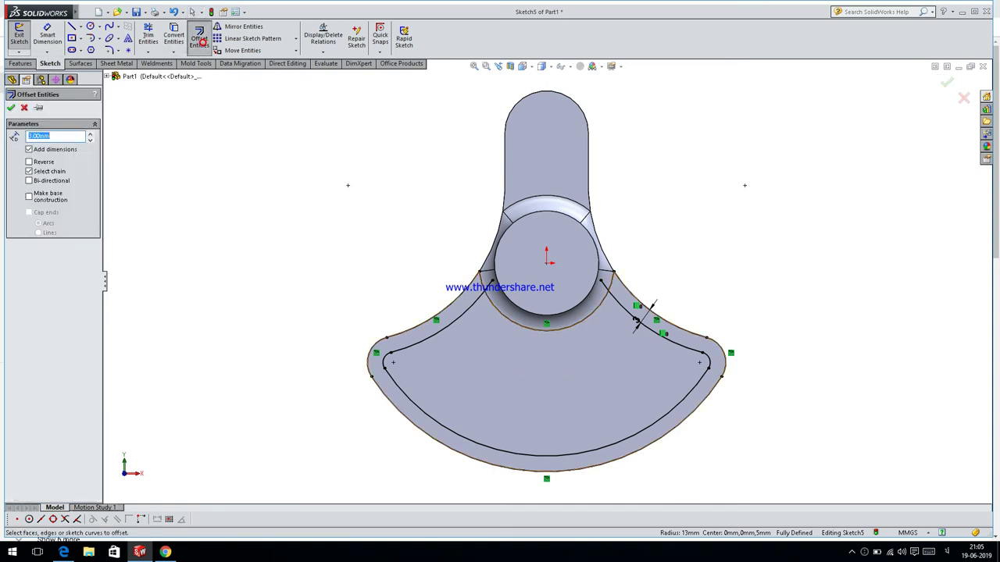
click(519, 328)
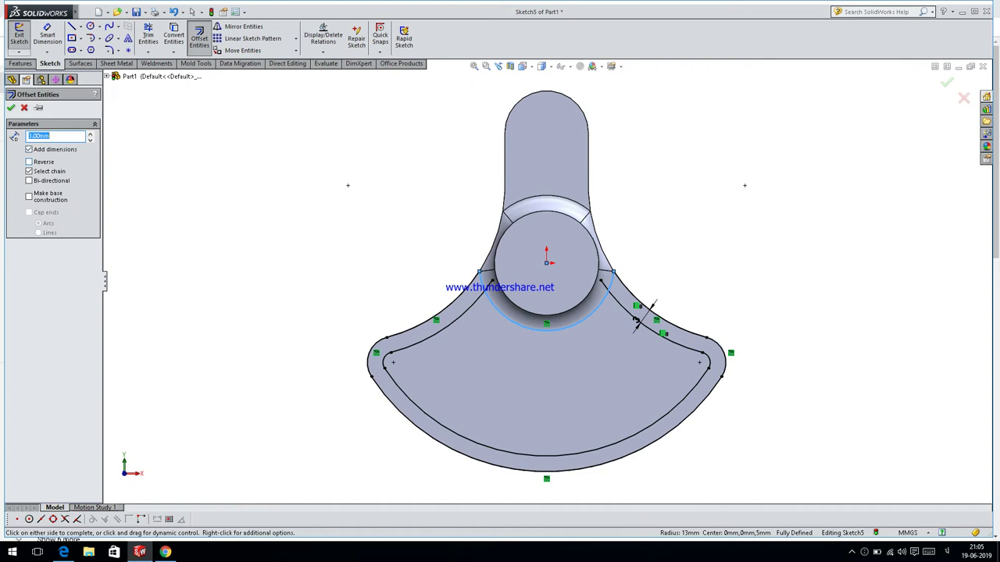
click(46, 161)
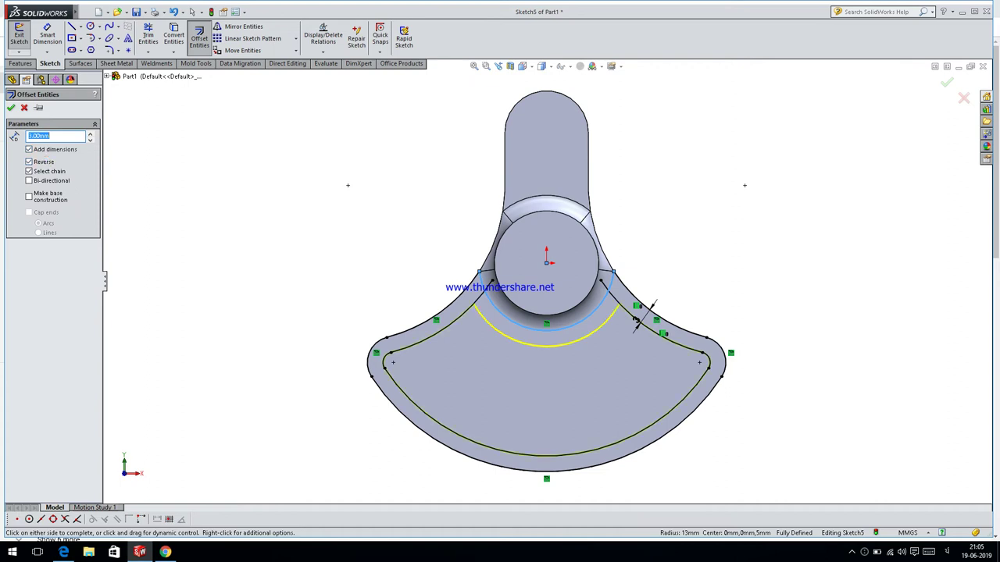
scroll(62, 142, up, 1)
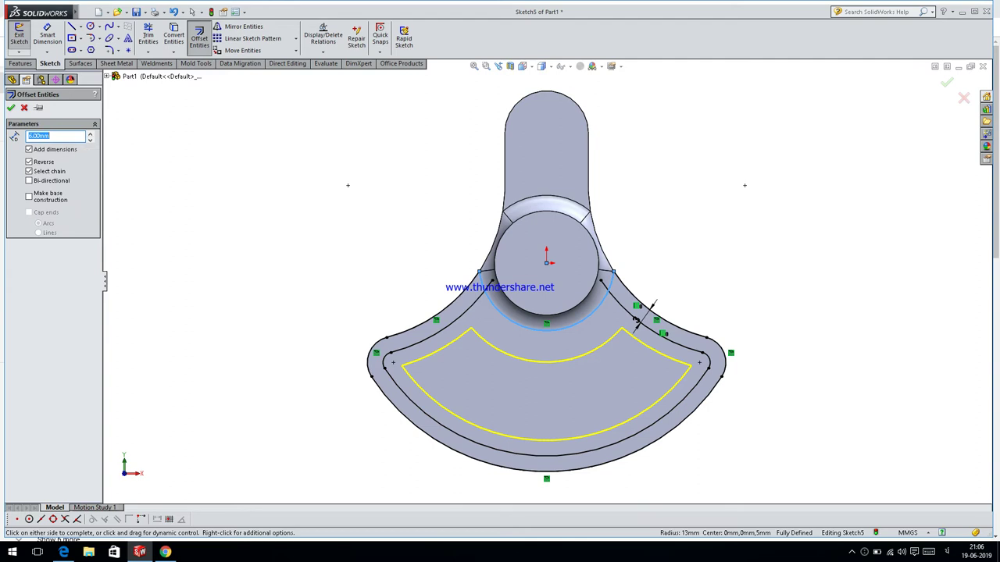
click(47, 170)
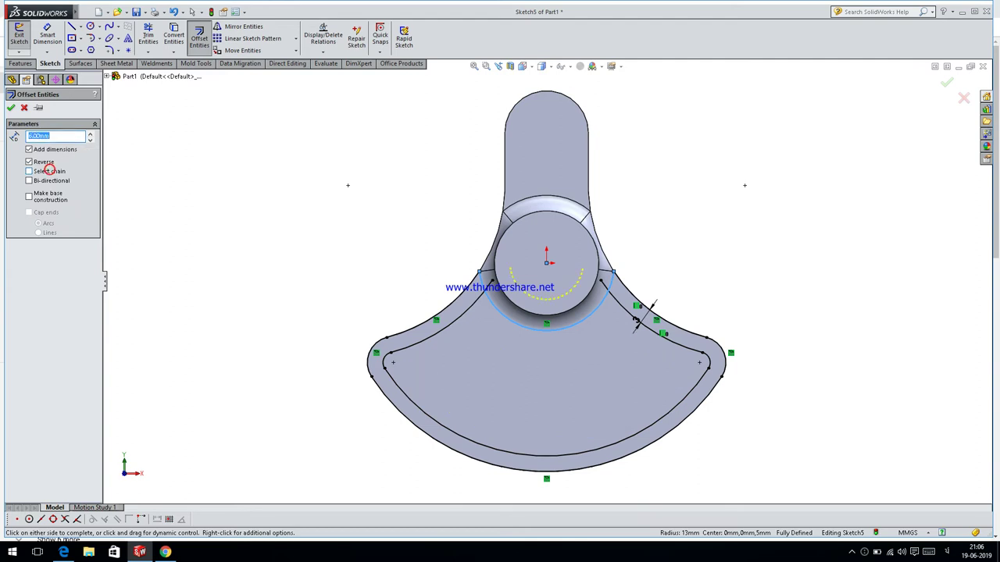
click(30, 171)
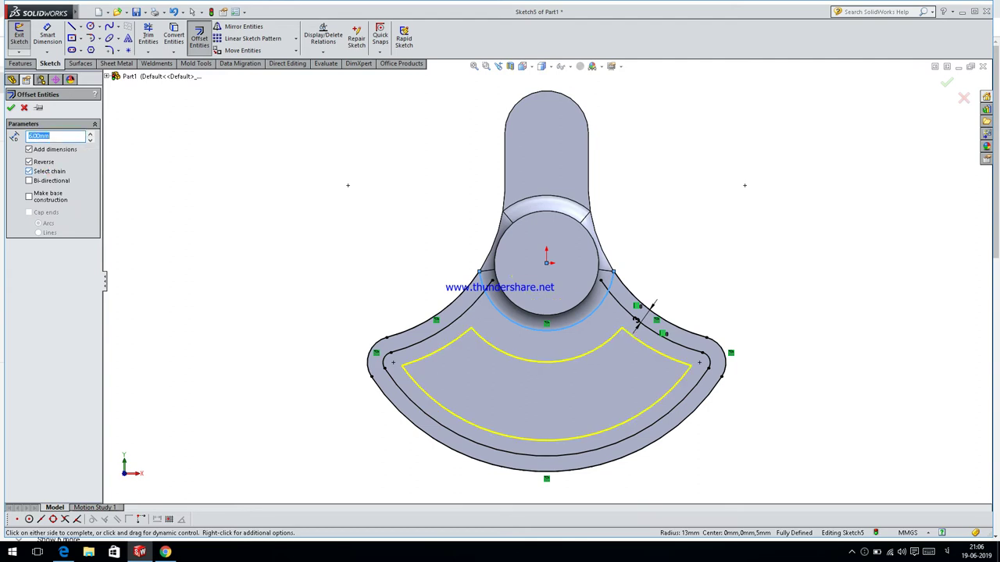
click(45, 171)
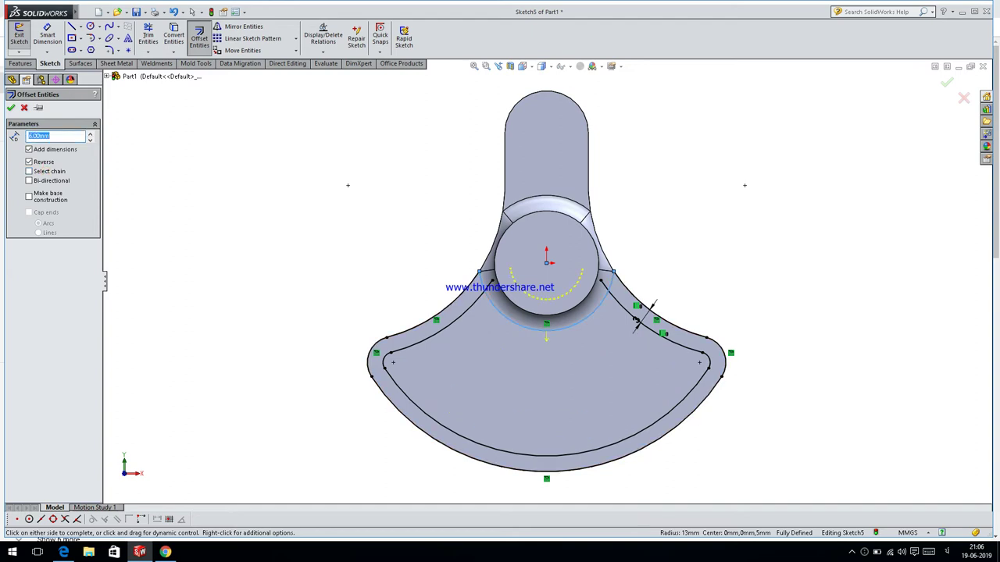
click(36, 161)
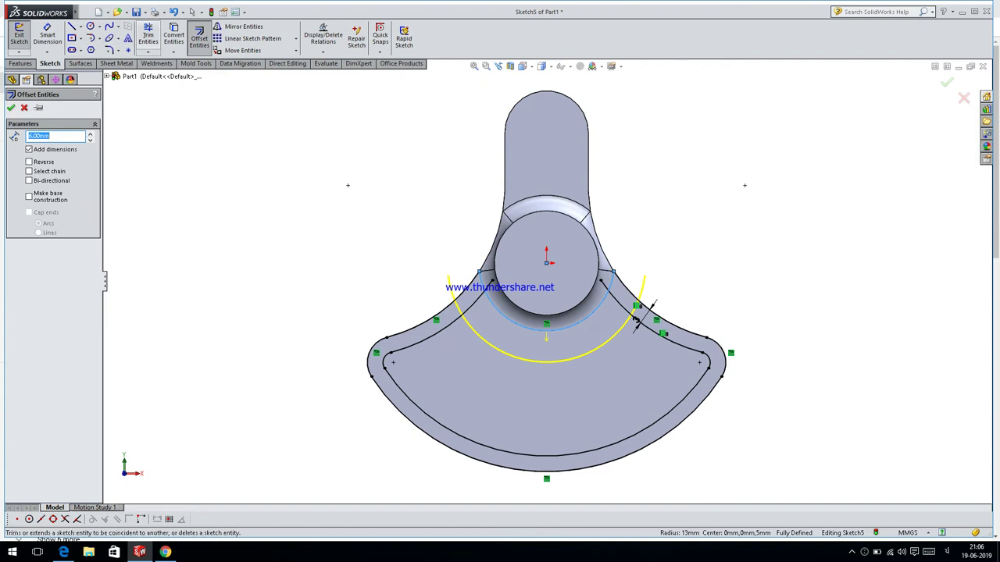
click(636, 319)
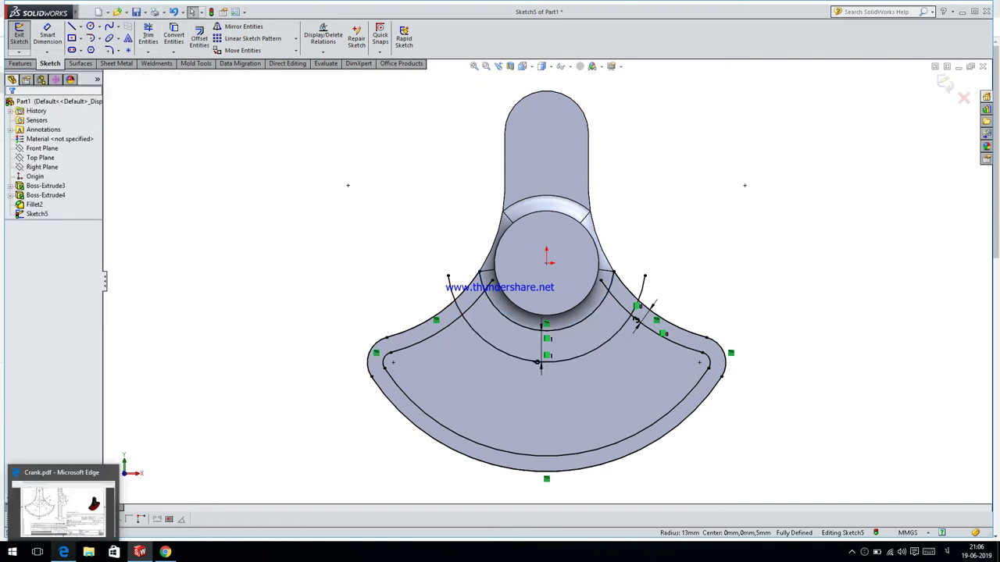
click(63, 551)
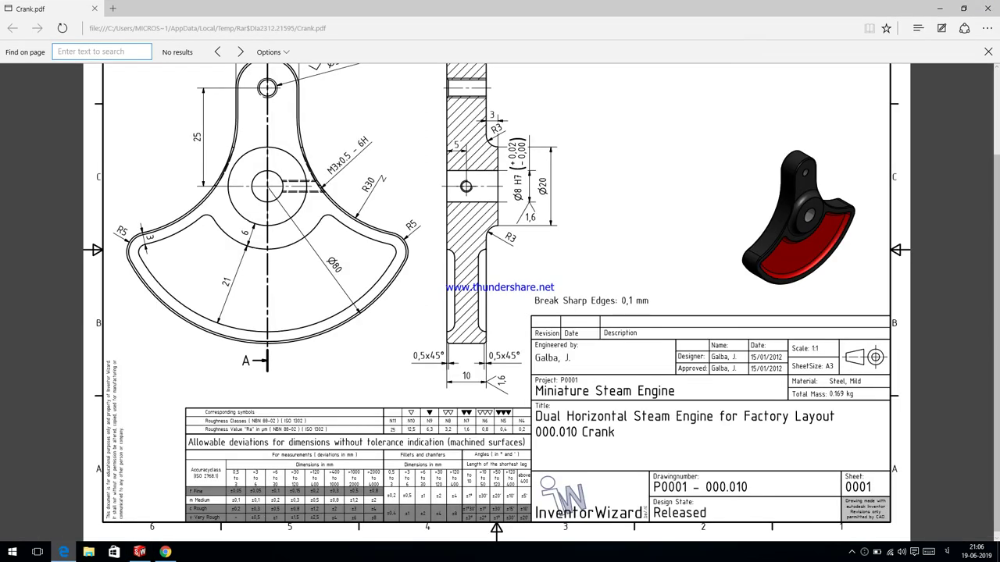
click(63, 552)
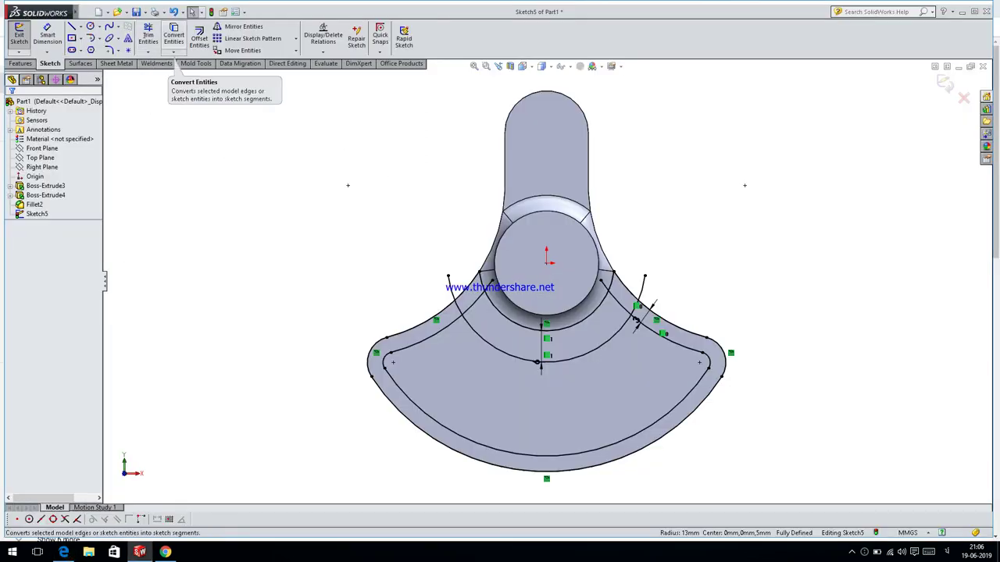
Power-trim the two leftover arc segments so the pocket outline below the hub closes.
click(148, 36)
drag(480, 295, 373, 274)
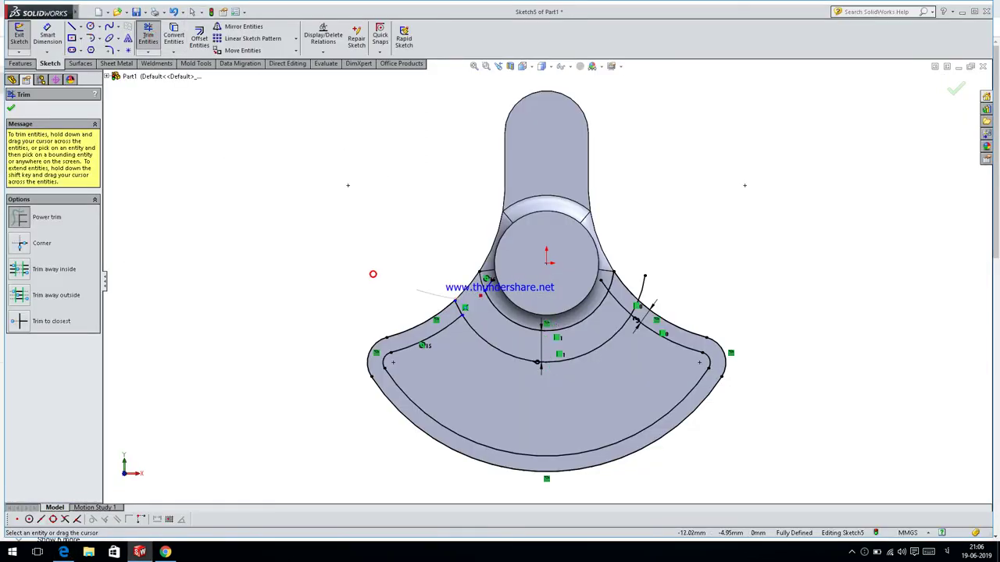
mouse_move(461, 314)
mouse_down()
mouse_move(370, 349)
mouse_move(389, 428)
mouse_move(731, 371)
mouse_move(605, 286)
mouse_up()
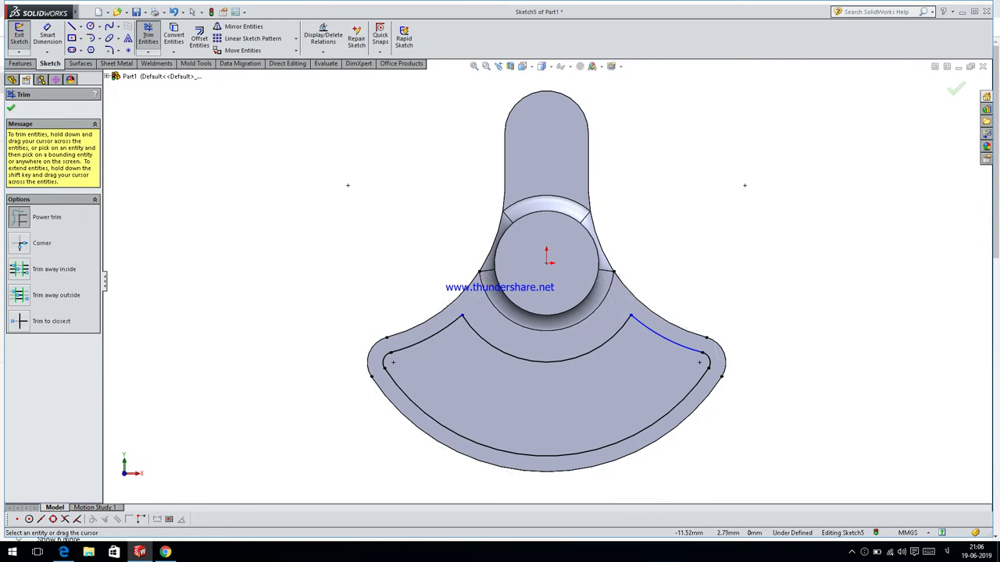
scroll(512, 341, down, 3)
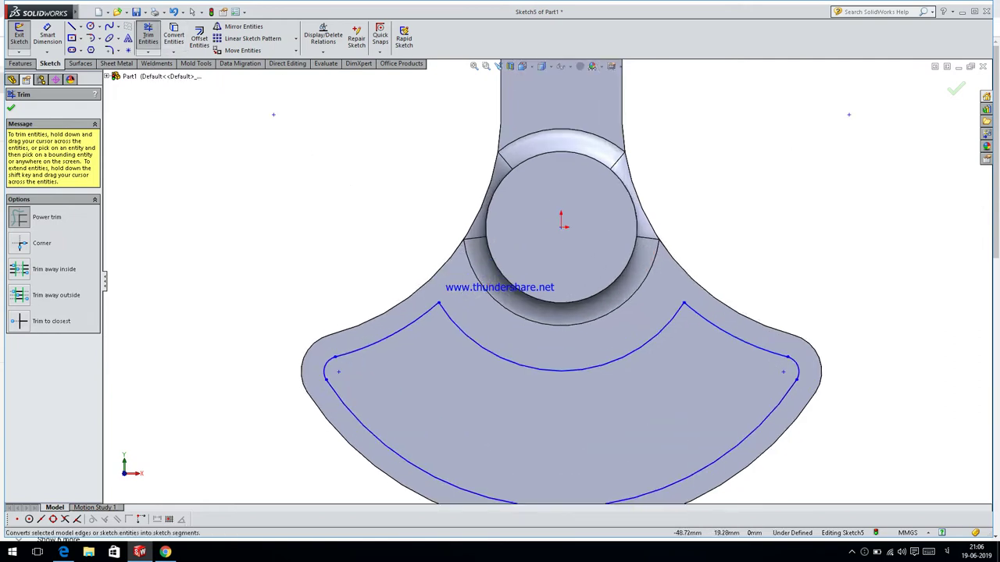
Fillet the pocket outline's two inner corners with a 3 mm radius.
click(109, 49)
click(424, 314)
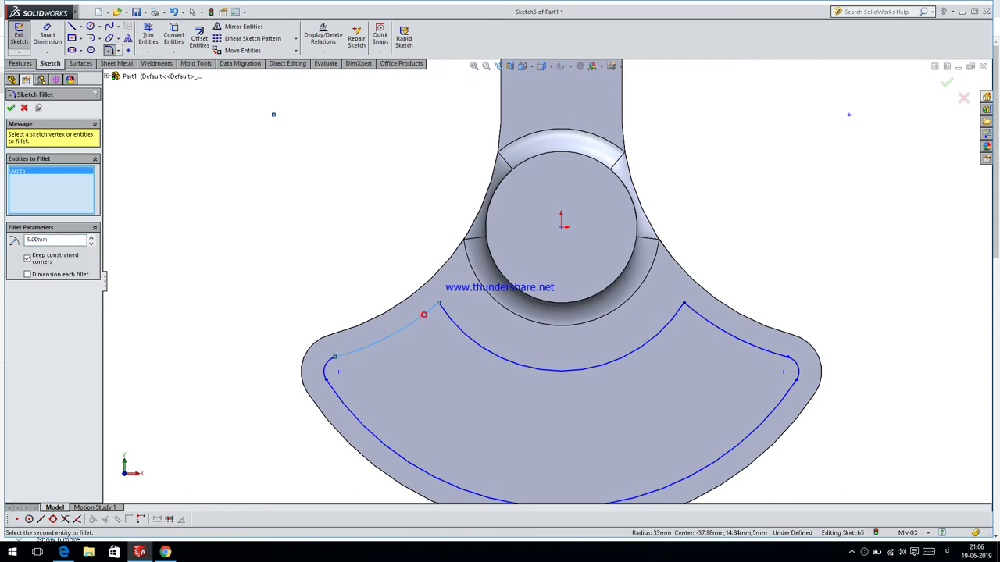
click(446, 315)
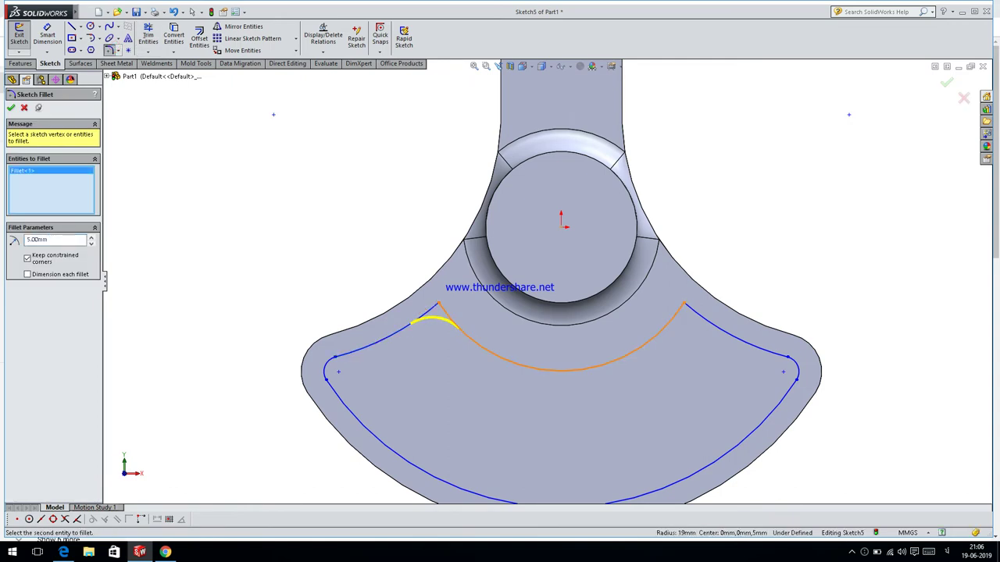
click(674, 316)
click(692, 314)
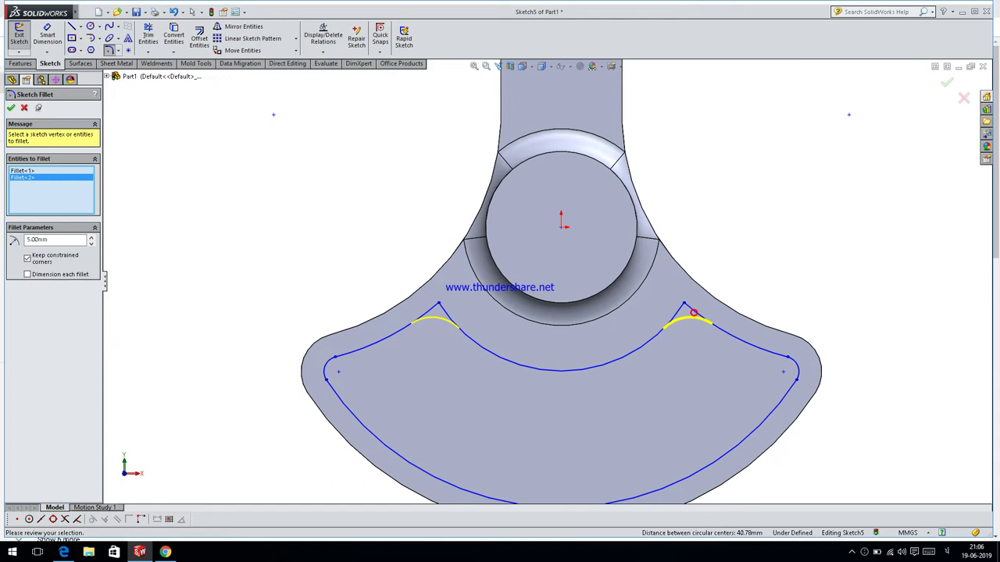
click(63, 552)
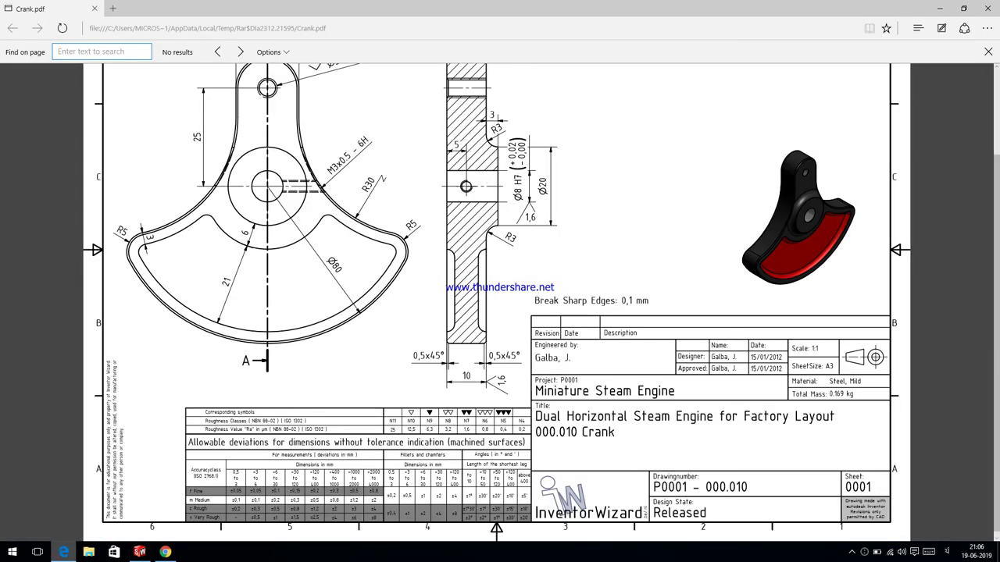
key(alt+Tab)
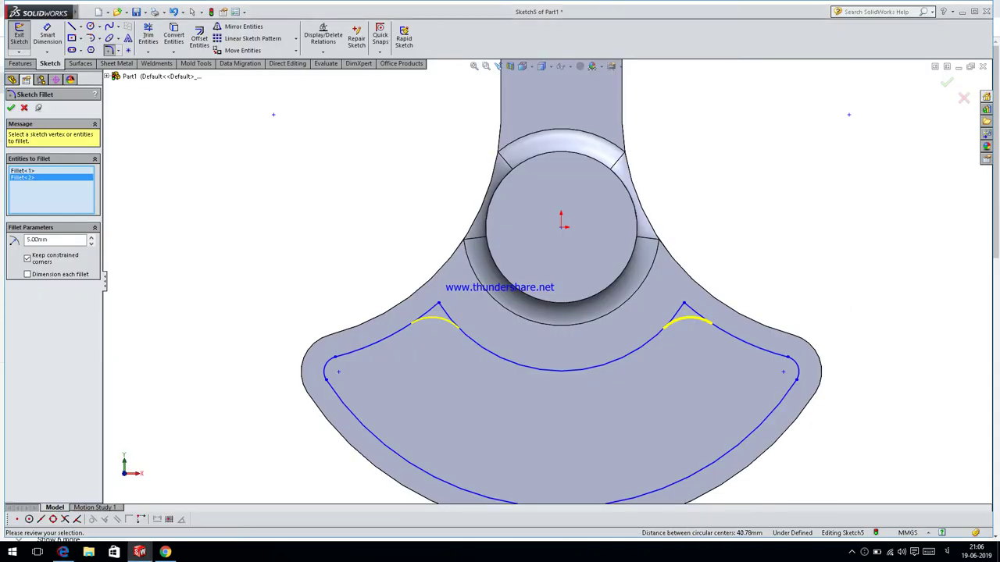
click(52, 240)
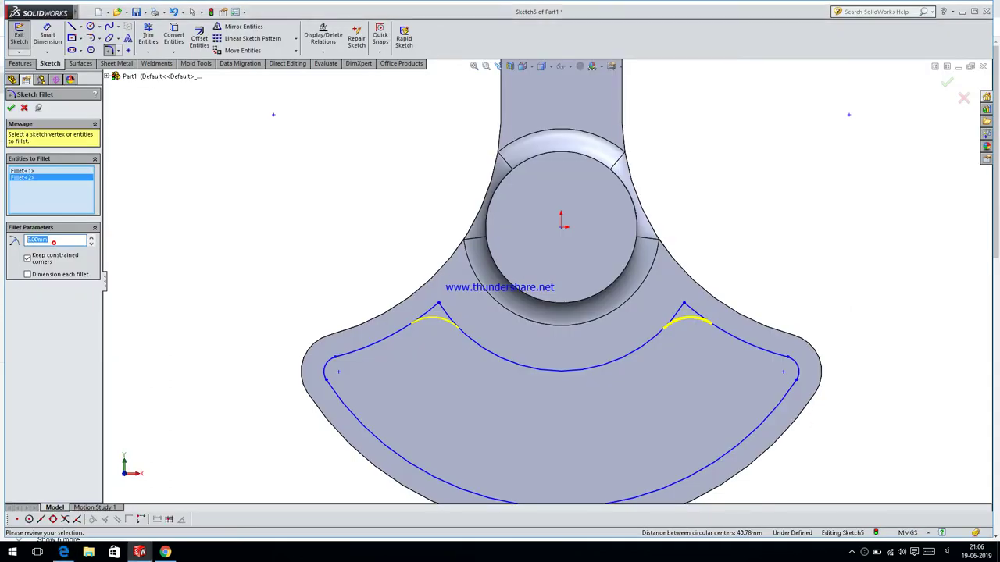
text(3)
key(Return)
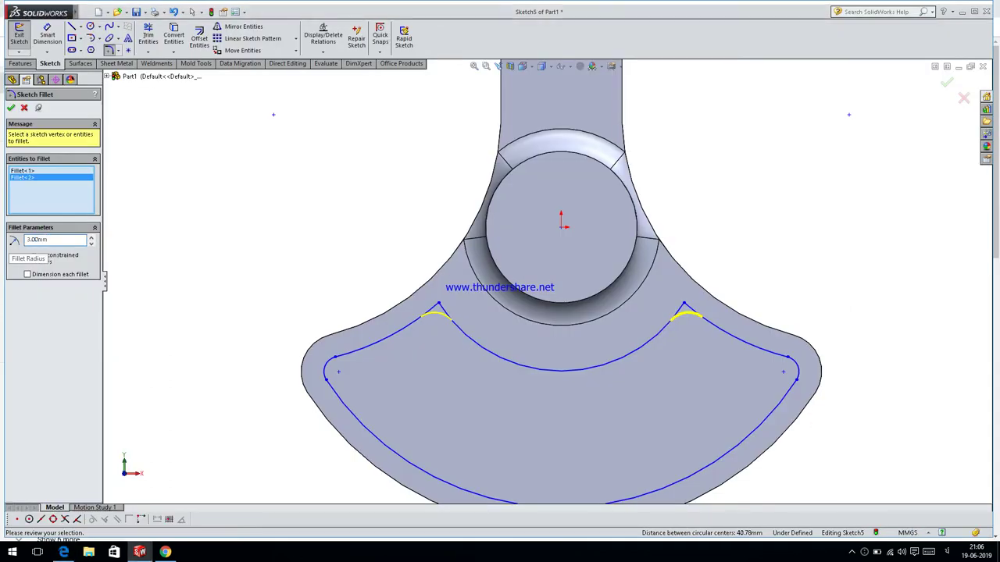
key(Return)
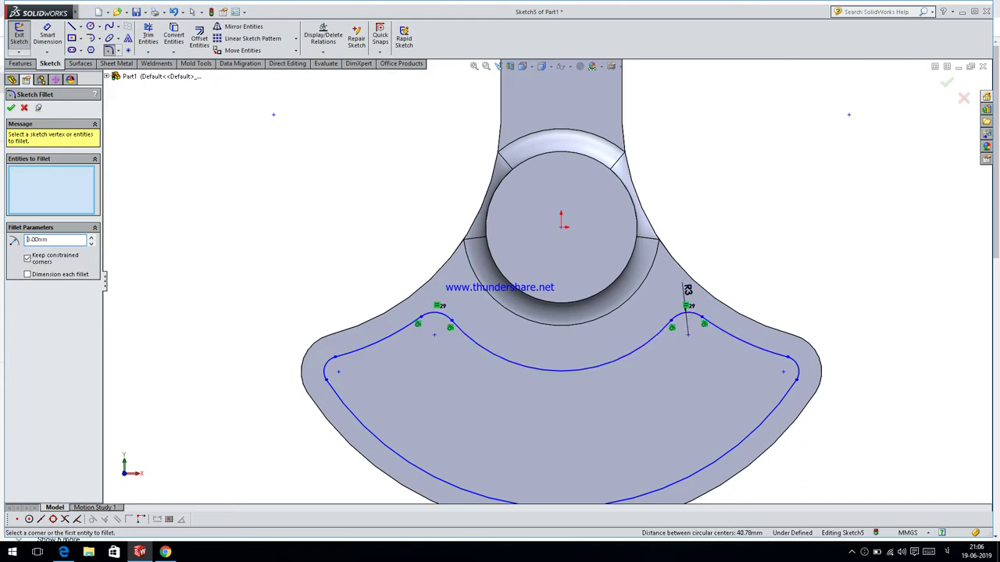
Fully define Sketch5 with Fully Define Sketch's Calculate, then view the Crank drawing.
key(f)
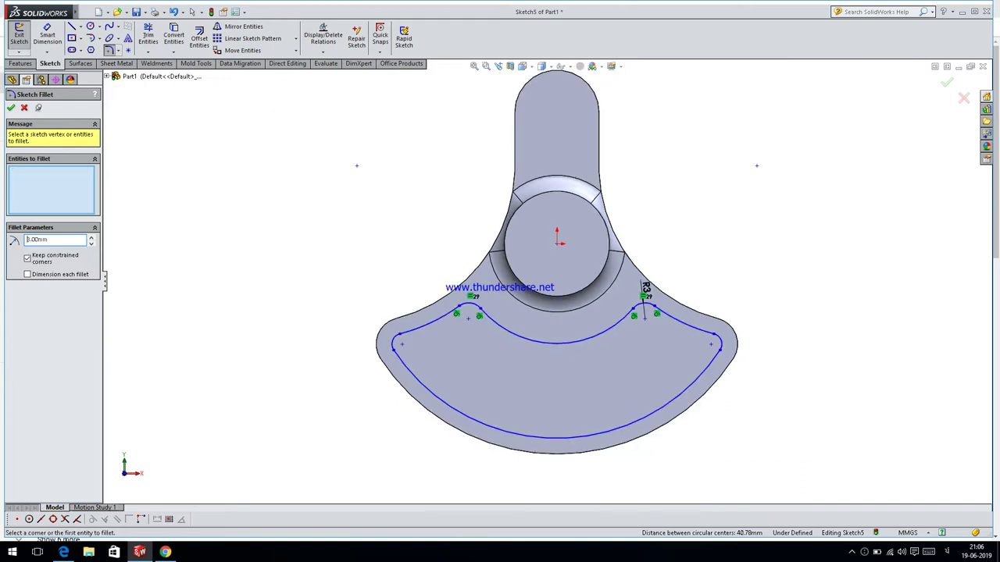
right_click(903, 245)
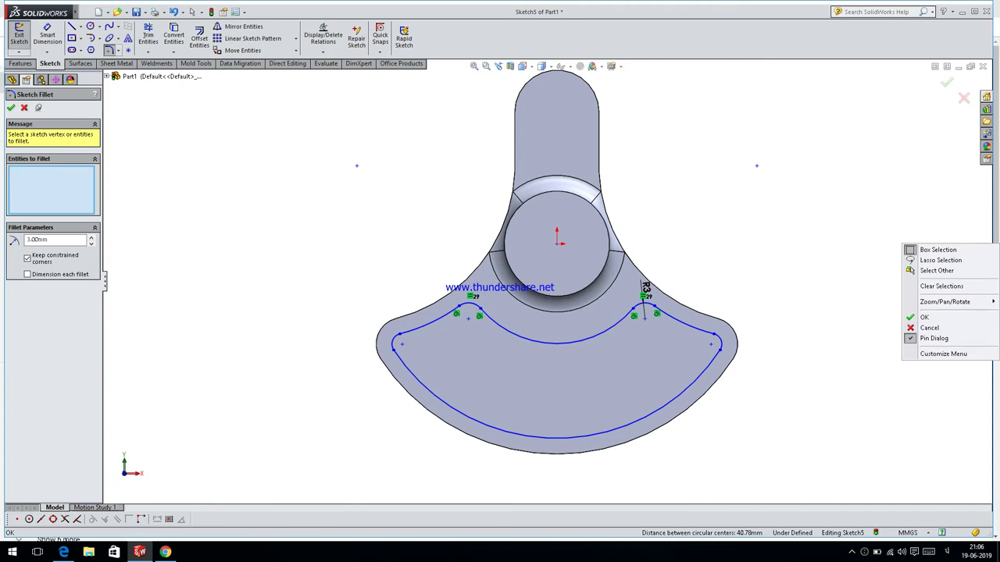
click(924, 317)
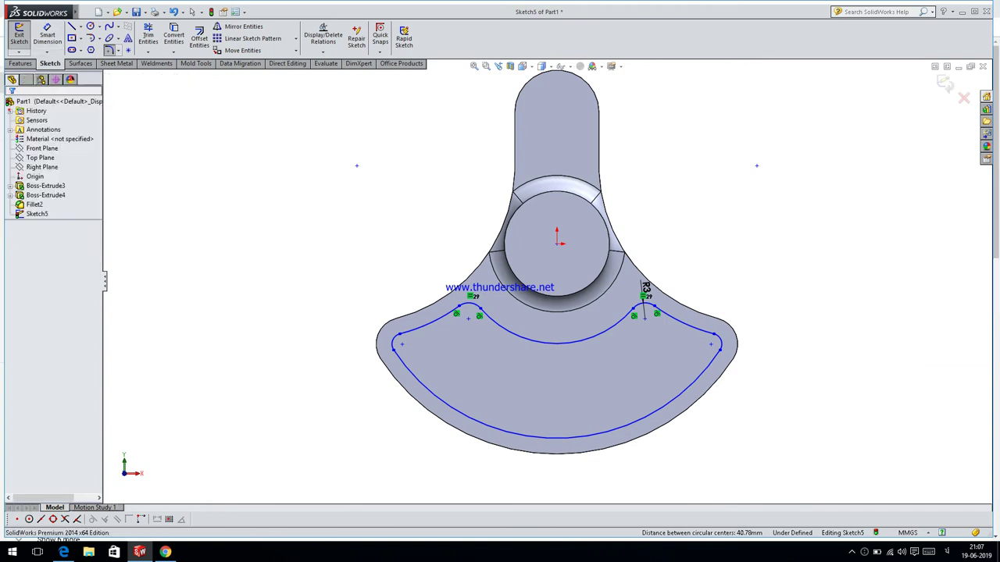
right_click(766, 367)
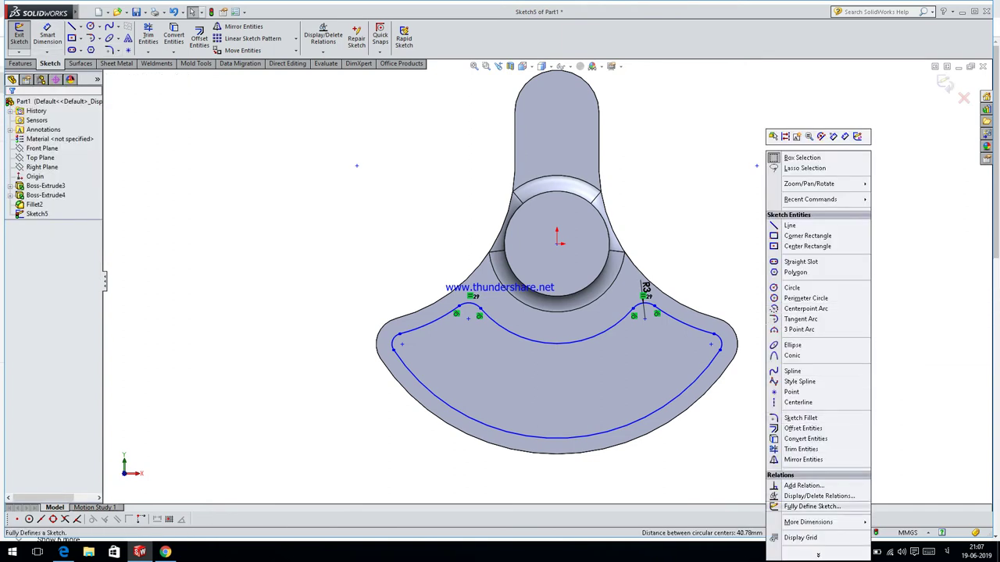
click(813, 507)
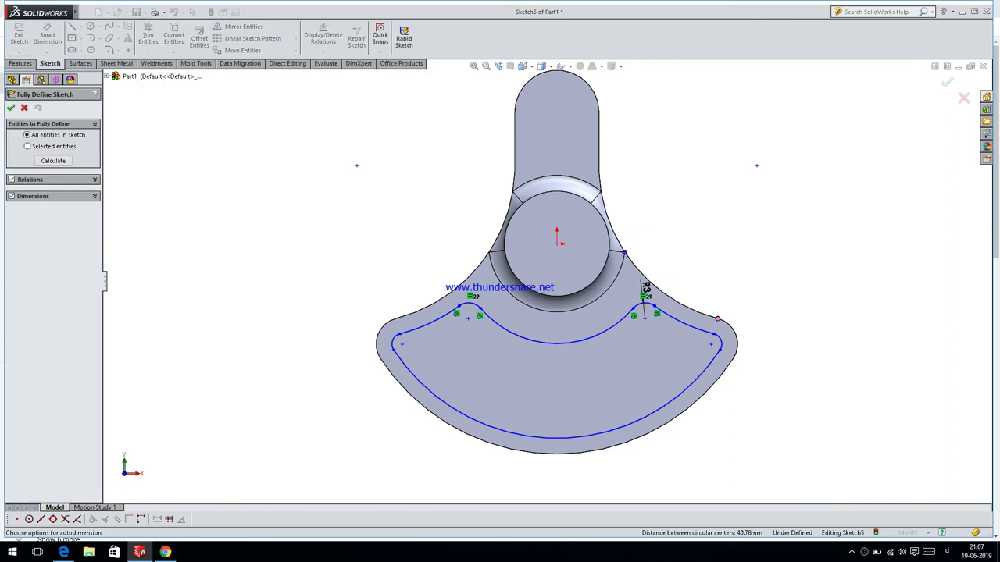
click(53, 160)
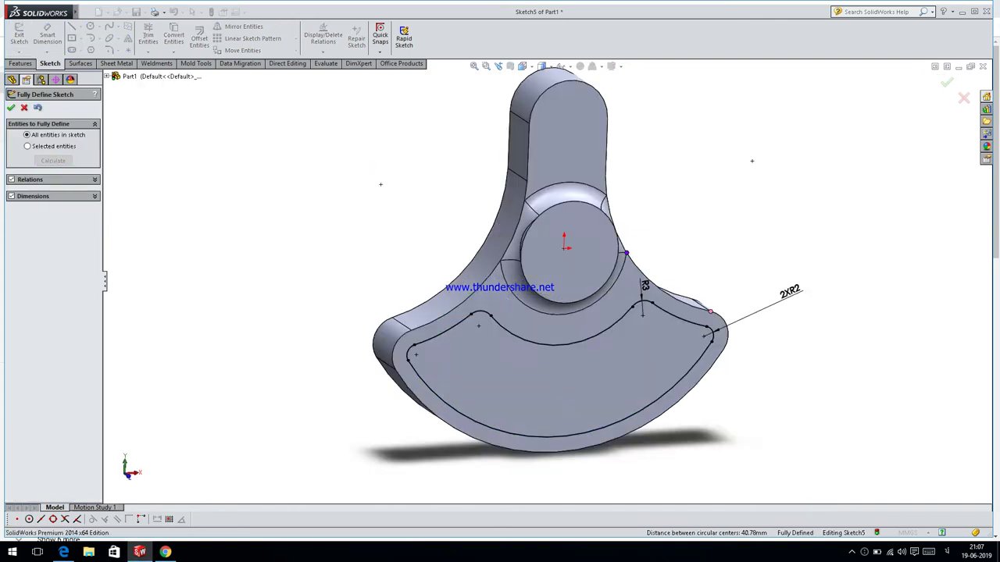
click(63, 553)
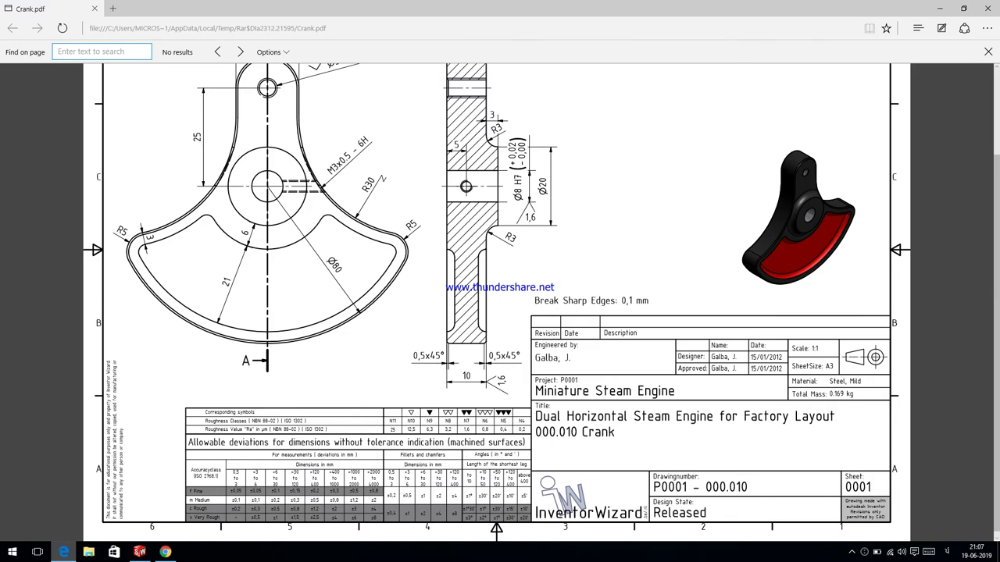
Scroll Crank.pdf up to show the front view, section A-A (2:1) and the R3/R5 radii.
scroll(500, 302, down, 1)
scroll(500, 302, up, 3)
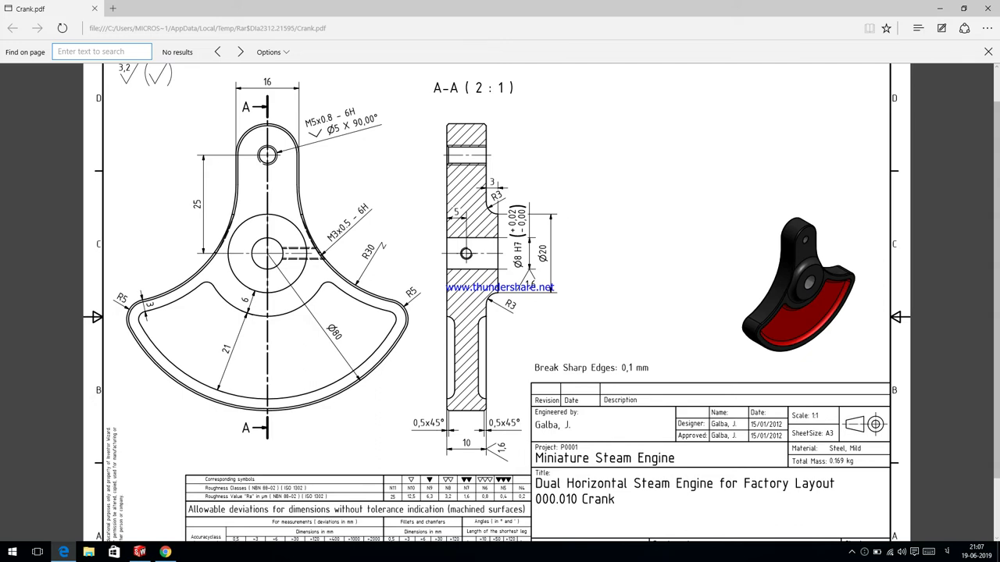
scroll(500, 313, up, 1)
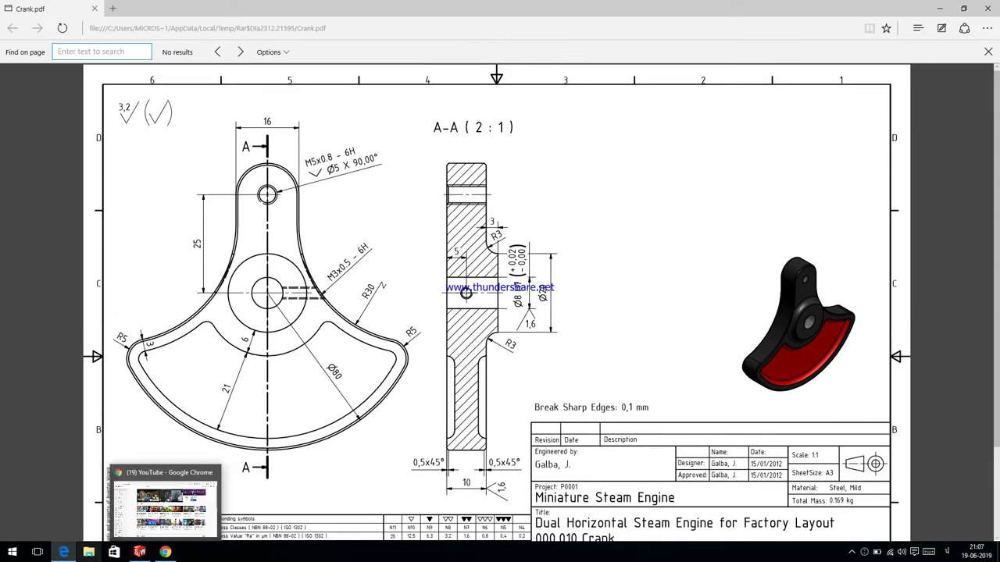
Accept the fully defined sketch and cut it Blind 1 mm deep as Cut-Extrude1.
click(139, 552)
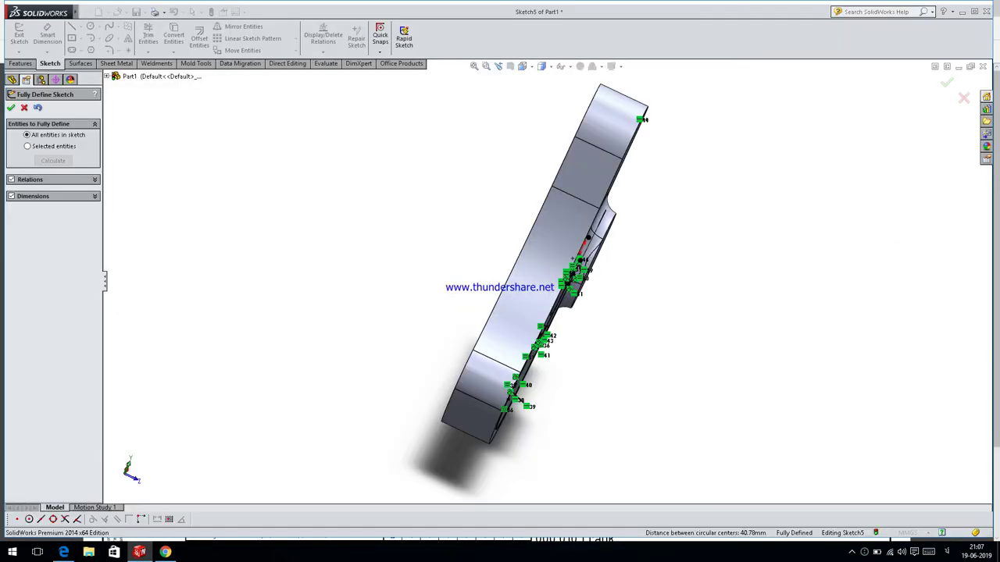
click(11, 107)
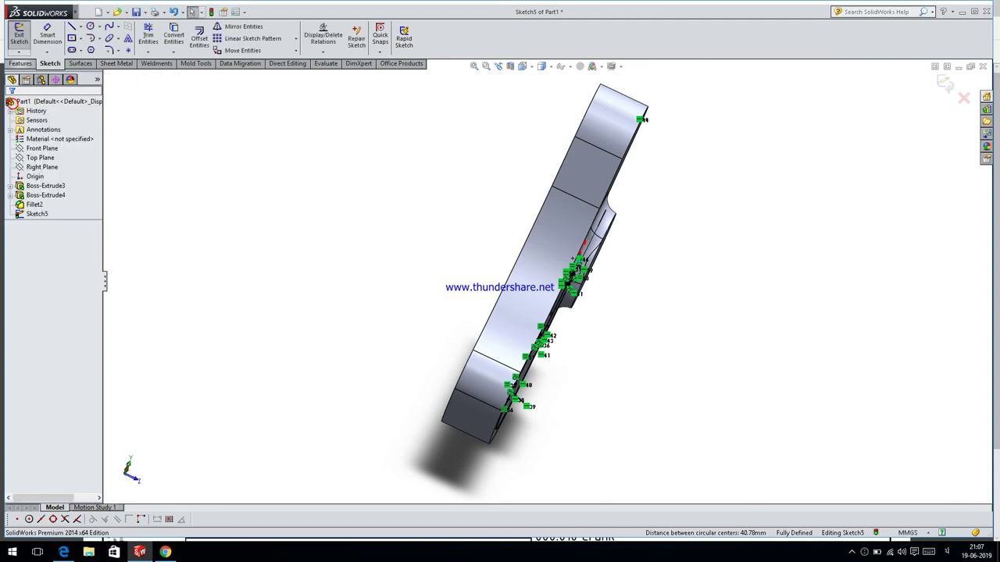
click(21, 64)
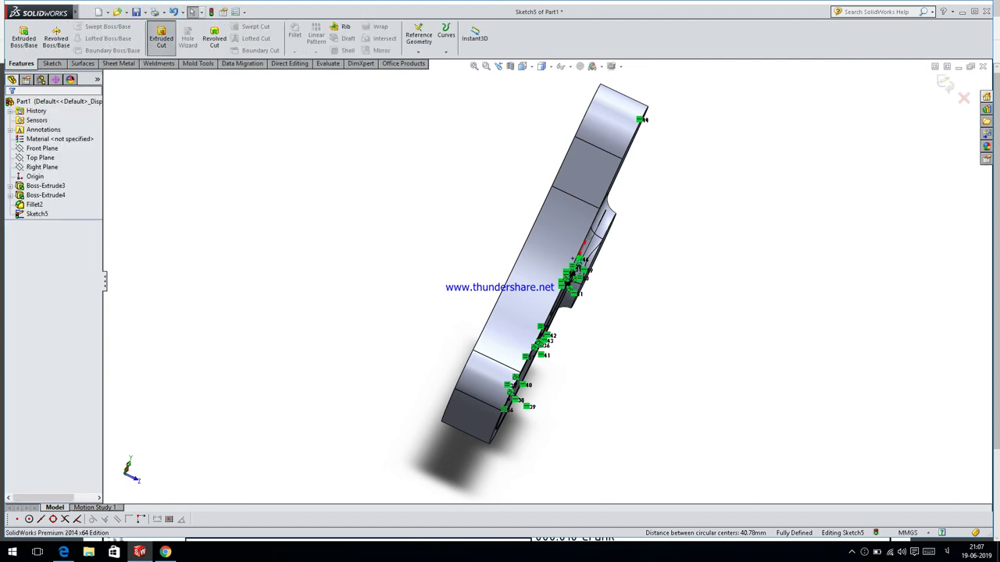
click(161, 35)
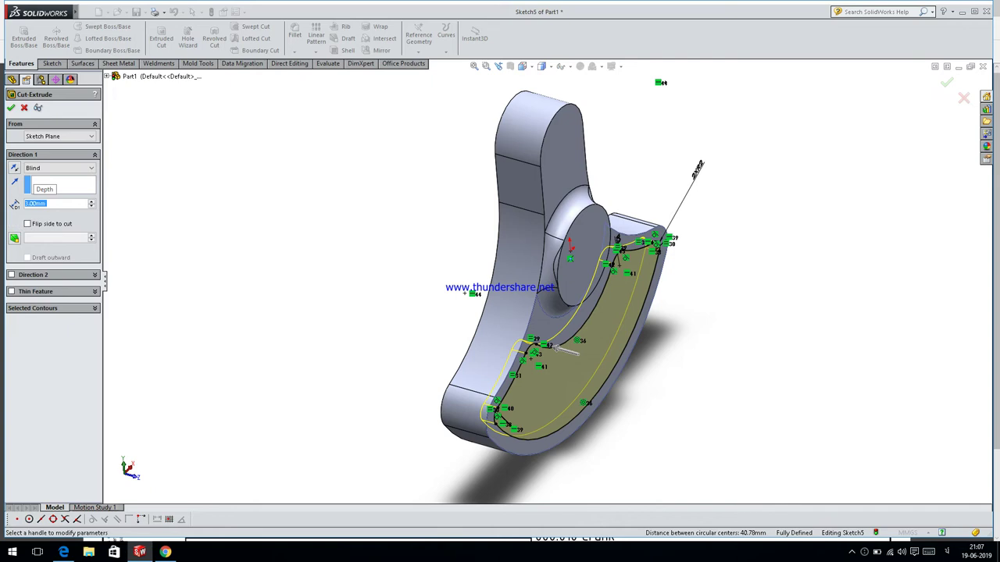
key(Return)
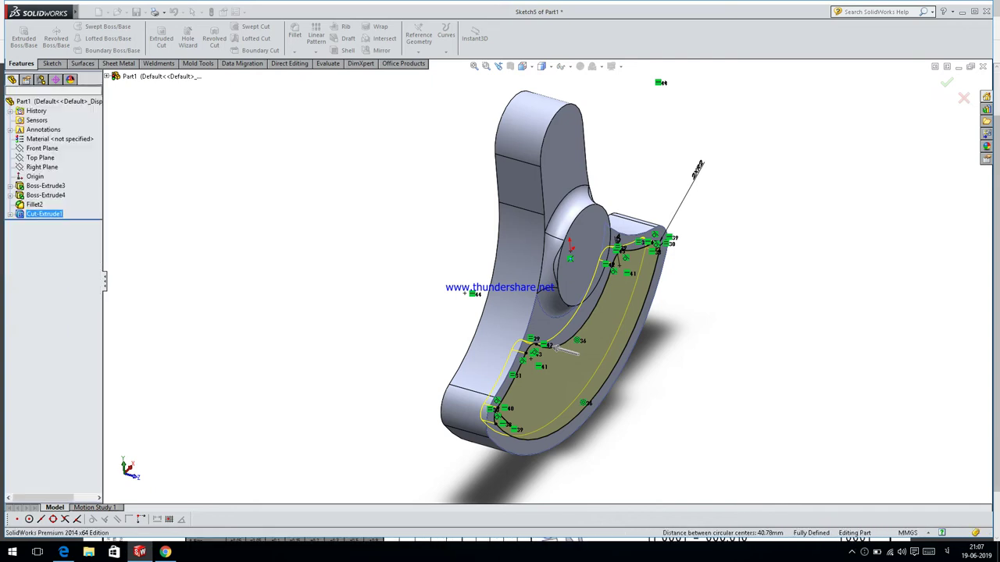
middle_drag(546, 312, 500, 320)
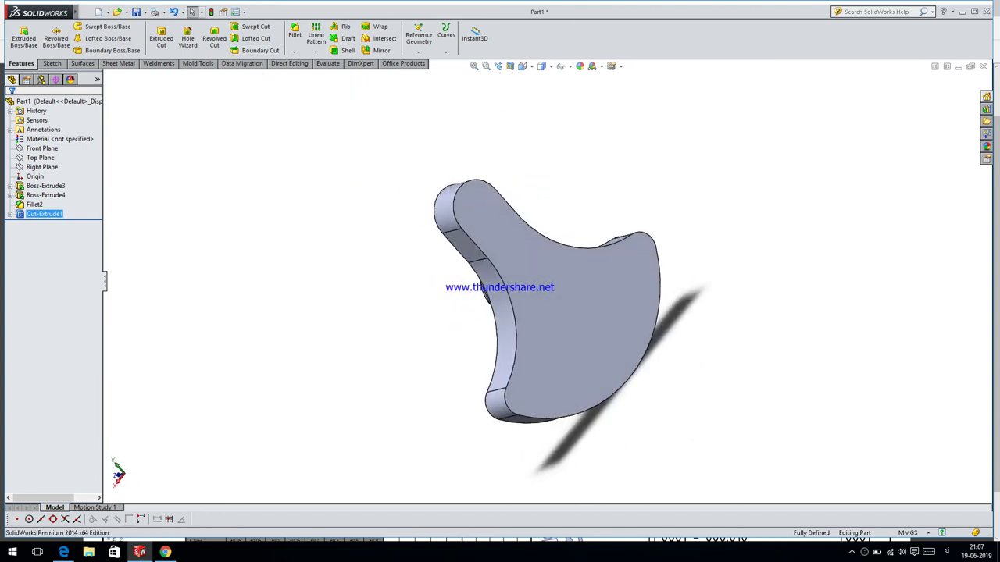
middle_drag(531, 367, 547, 382)
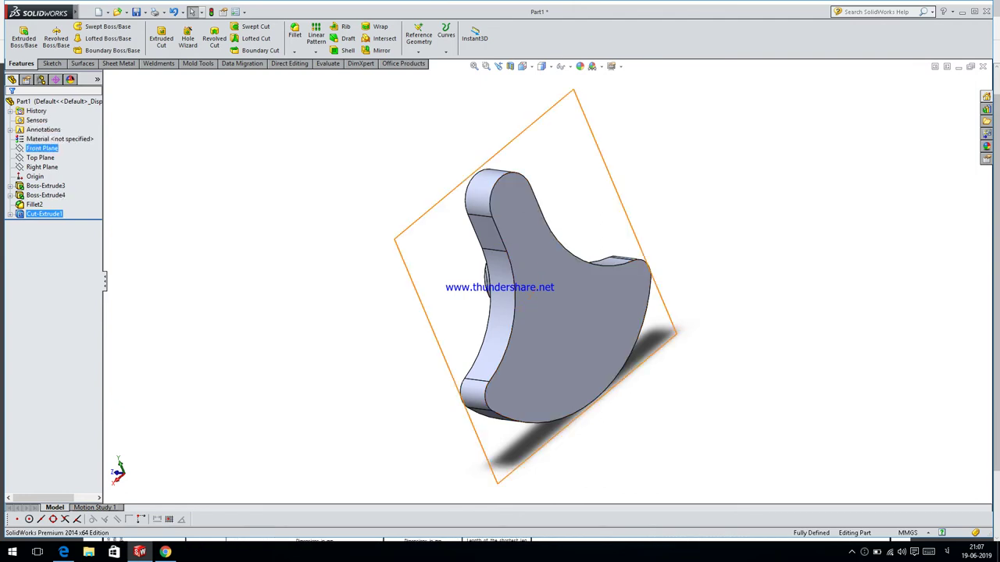
Mirror Cut-Extrude1 about the Front Plane onto the crank's back face.
click(39, 149)
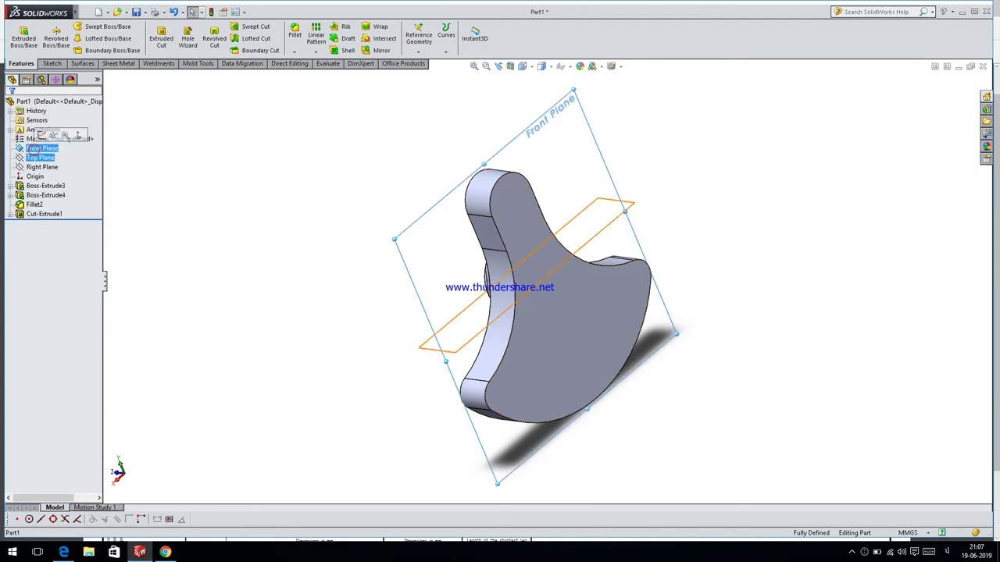
key(Right)
key(Right)
key(Right)
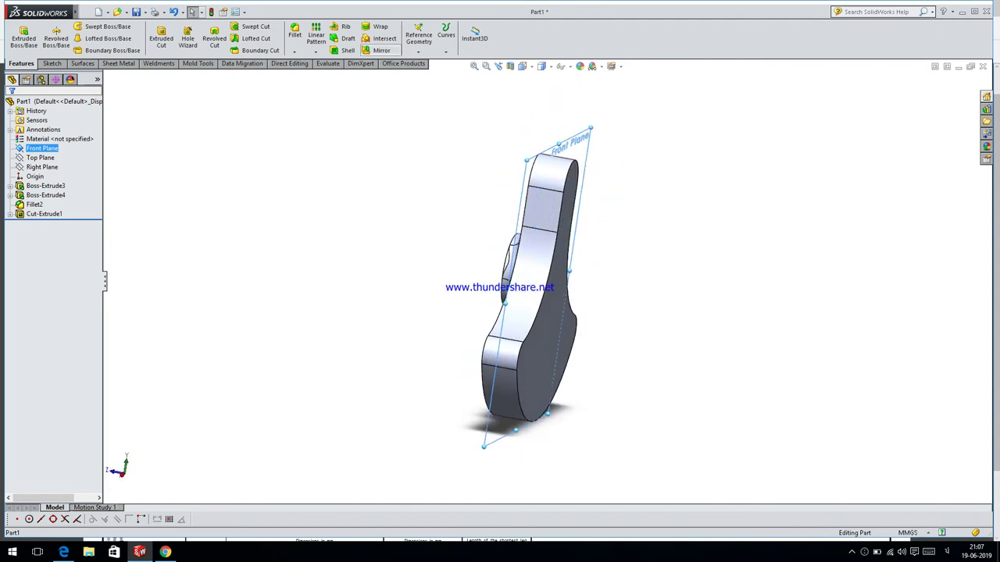
click(380, 48)
key(Right)
key(Right)
key(Right)
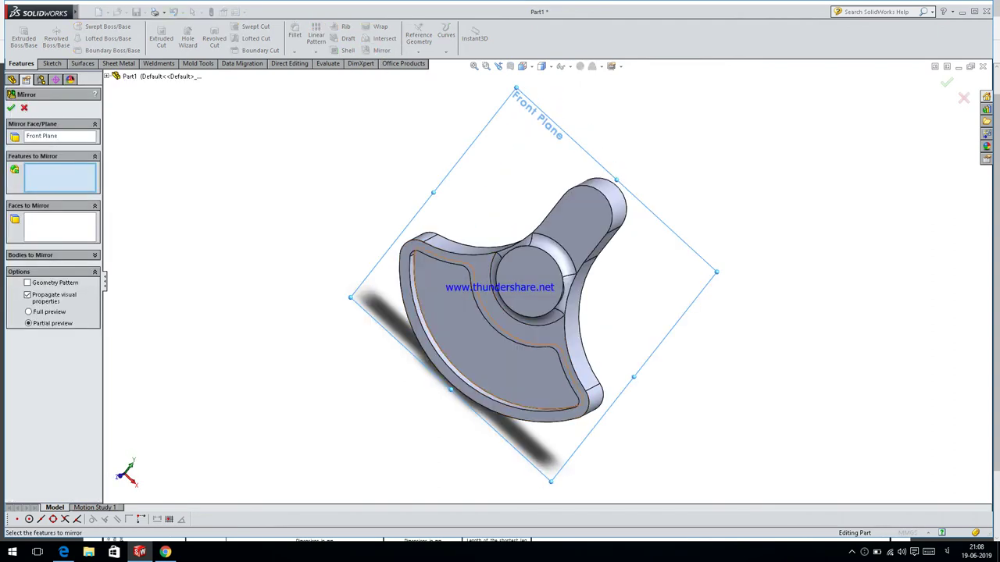
click(412, 272)
key(Right)
key(Right)
key(Right)
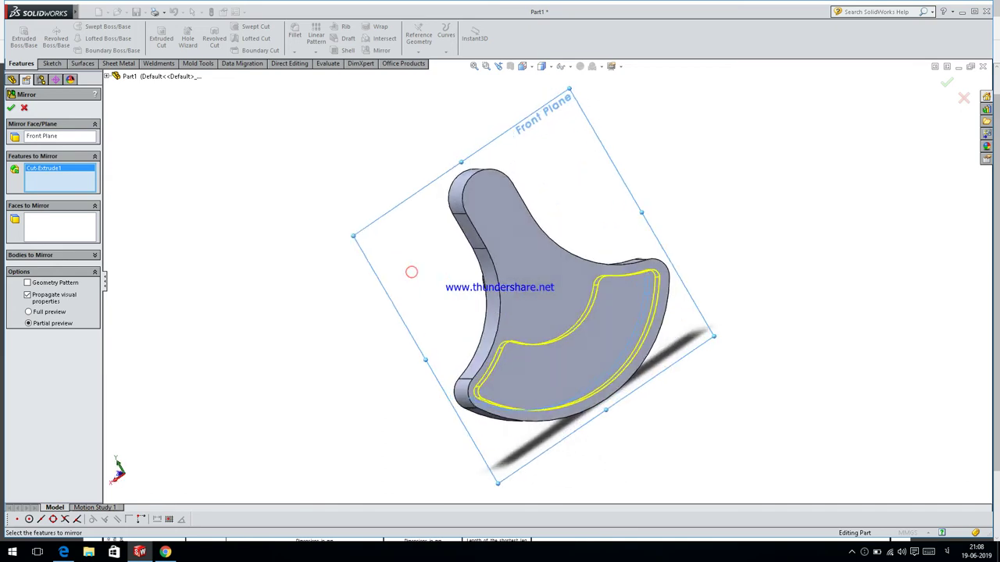
key(Right)
key(Return)
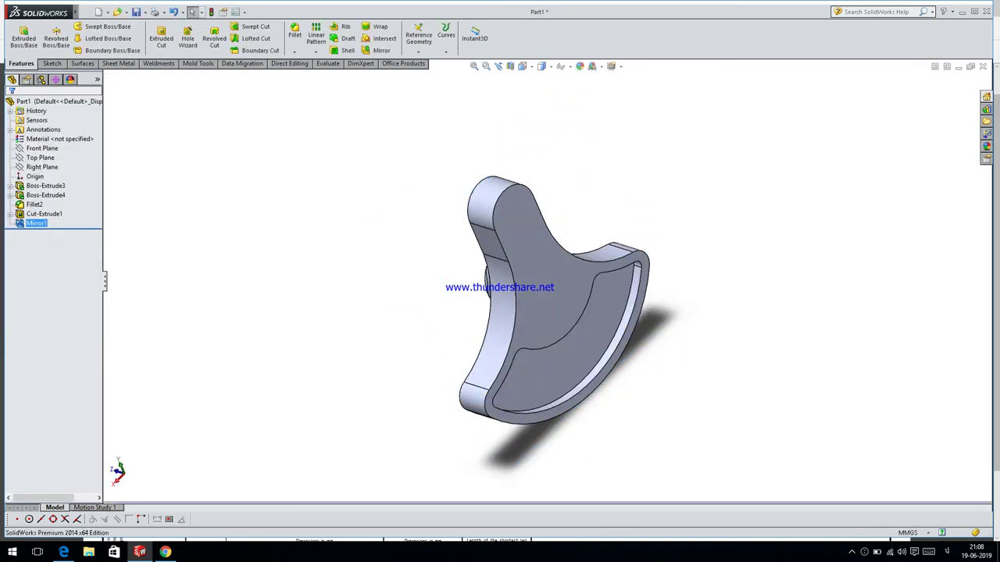
key(ctrl+1)
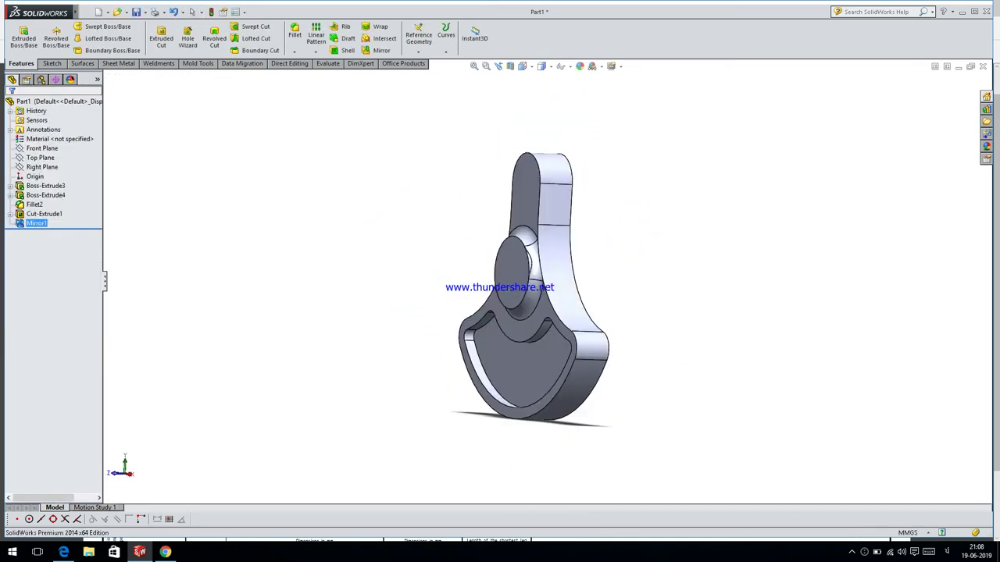
Sketch a circle at the origin on the hub face and dimension it Ø8.
click(528, 278)
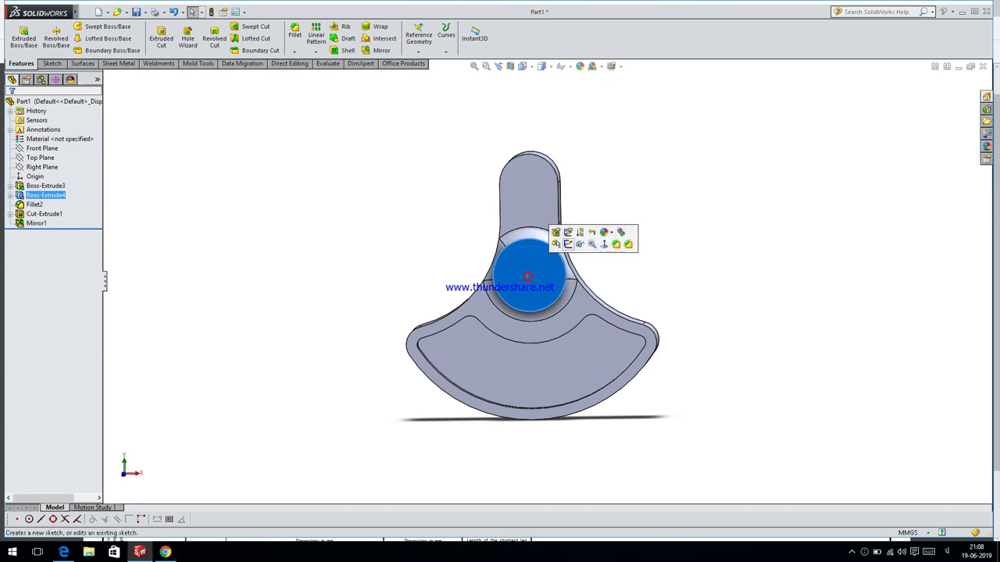
click(567, 243)
mouse_move(64, 552)
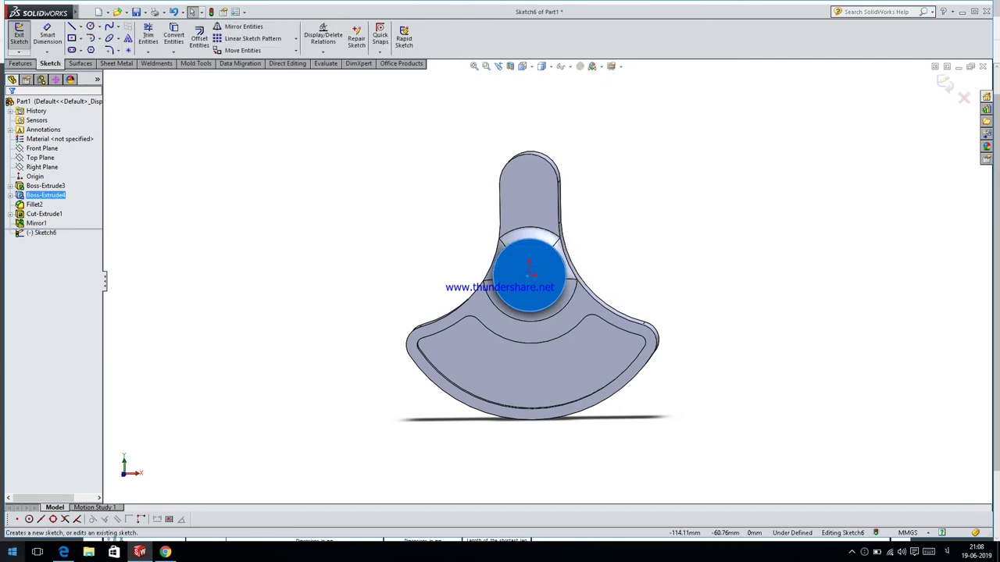
click(63, 508)
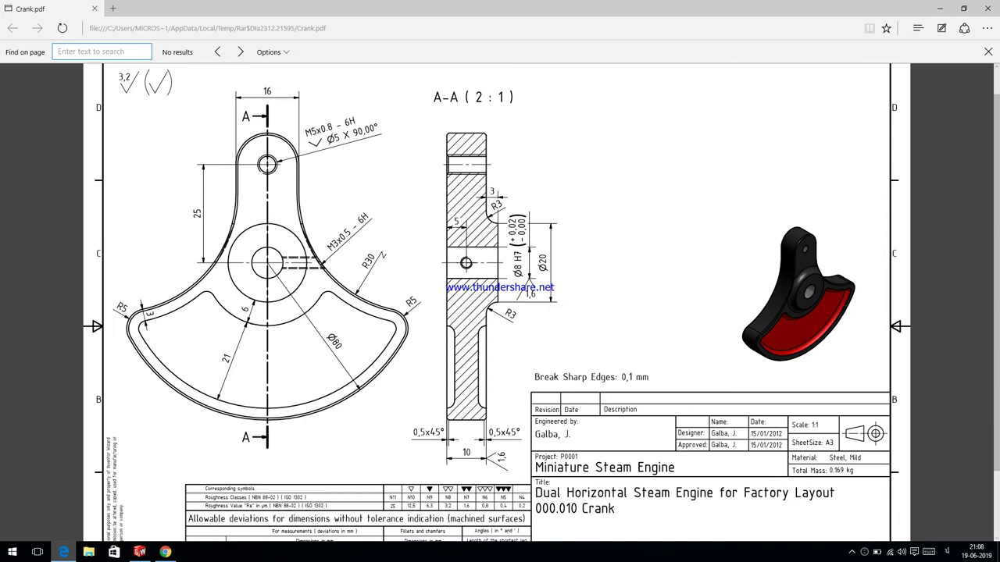
key(alt+Tab)
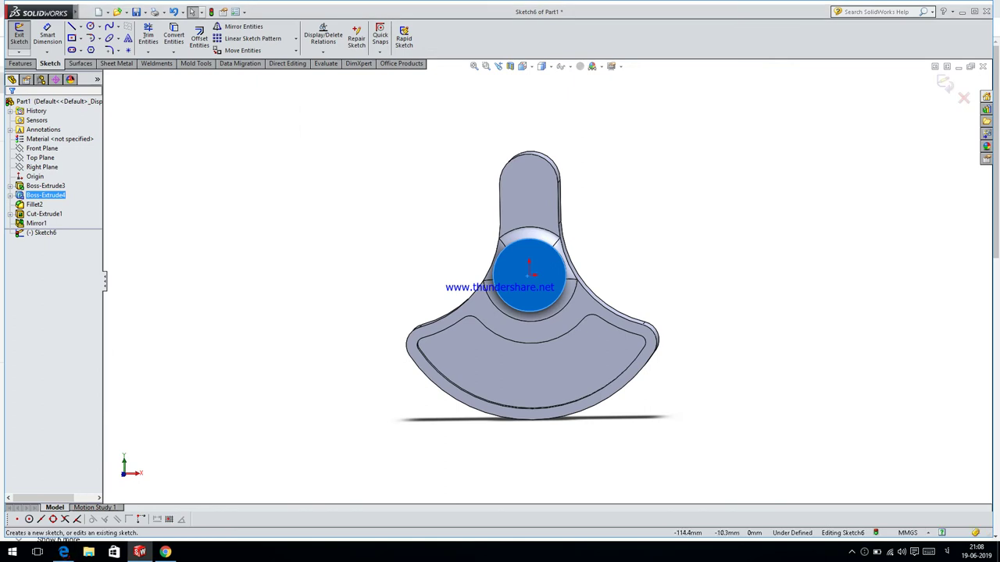
click(91, 26)
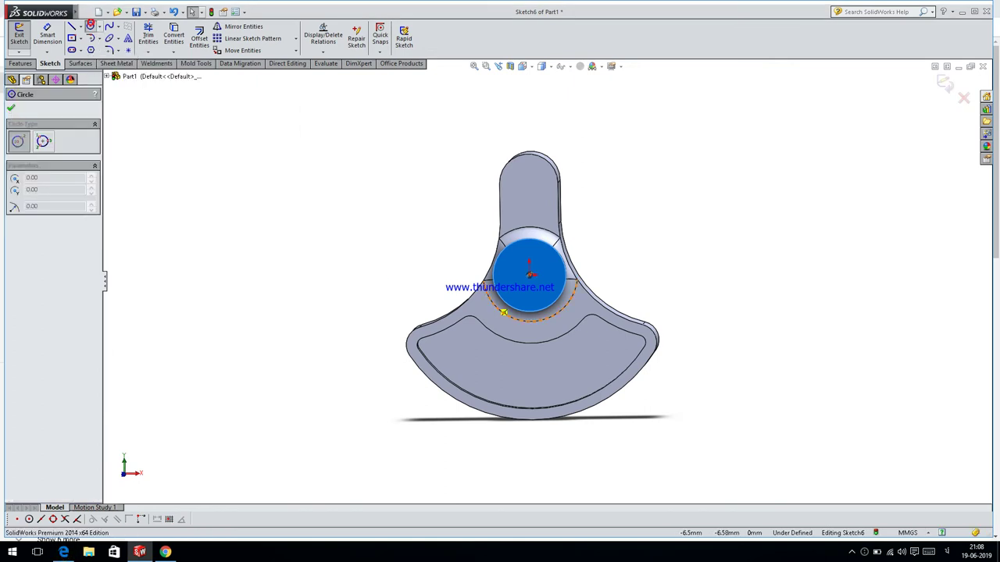
click(530, 275)
click(530, 295)
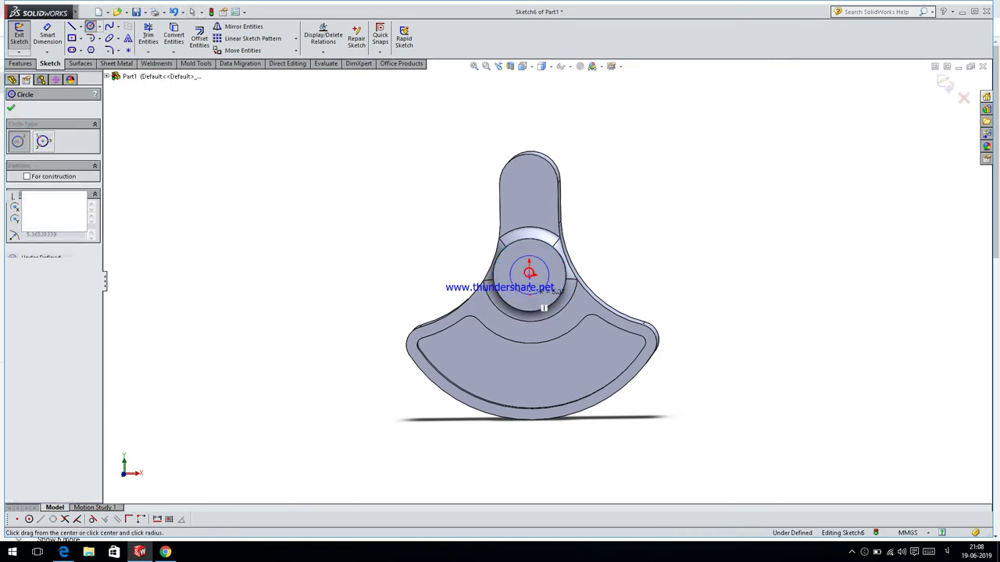
click(46, 37)
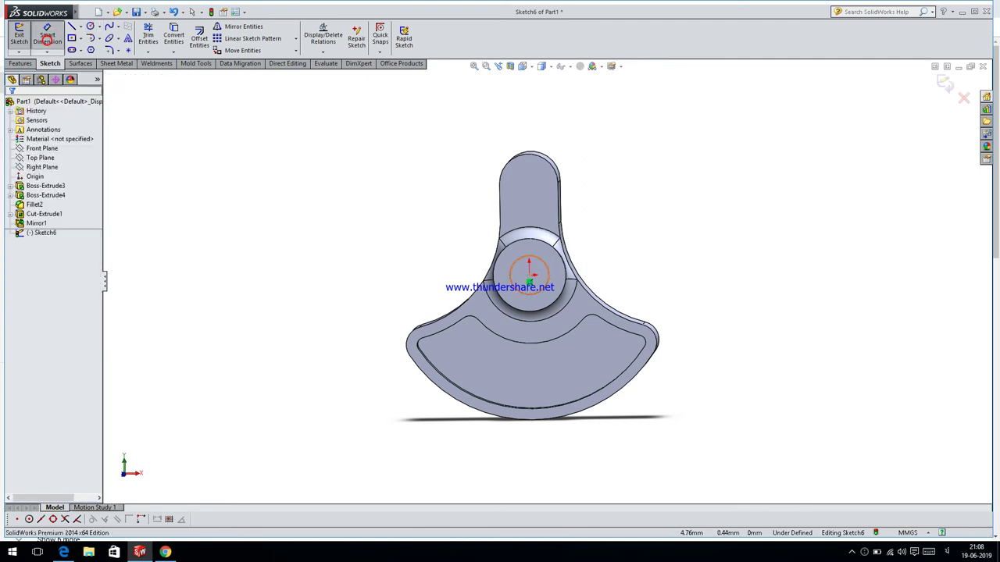
click(547, 270)
click(589, 205)
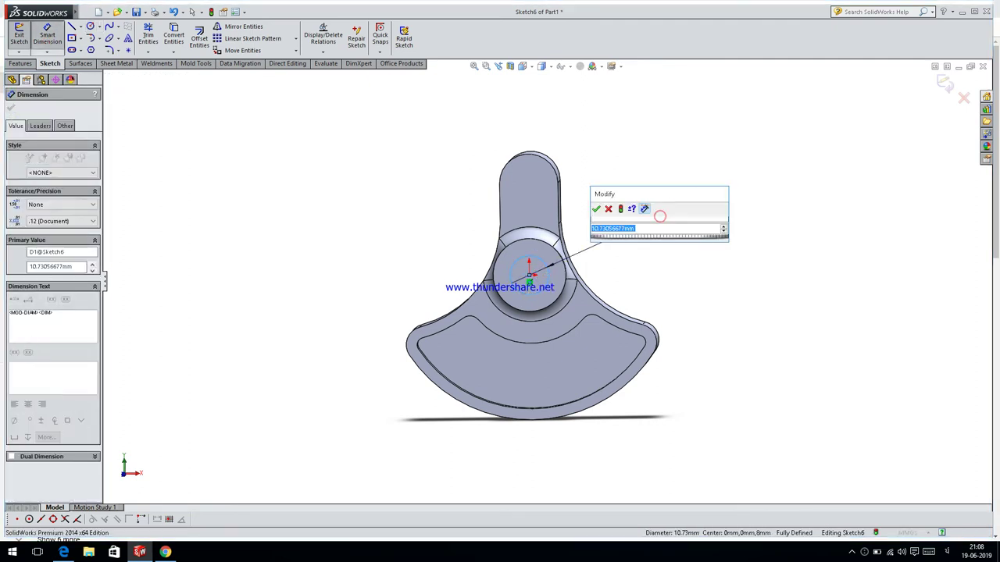
text(8)
key(Return)
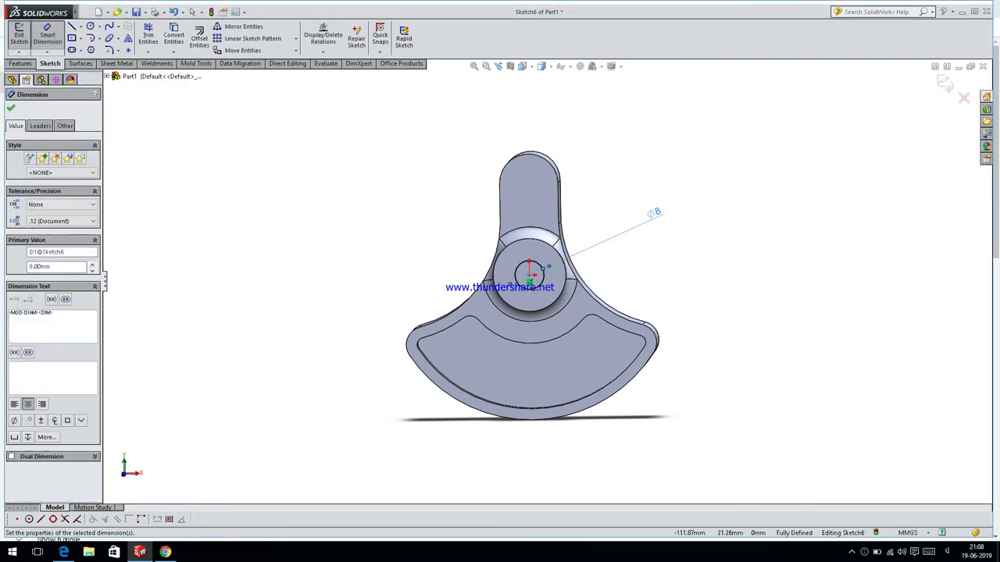
click(11, 108)
Extrude-cut the Ø8 circle 34 mm through the hub, then sketch on the arm face.
click(22, 63)
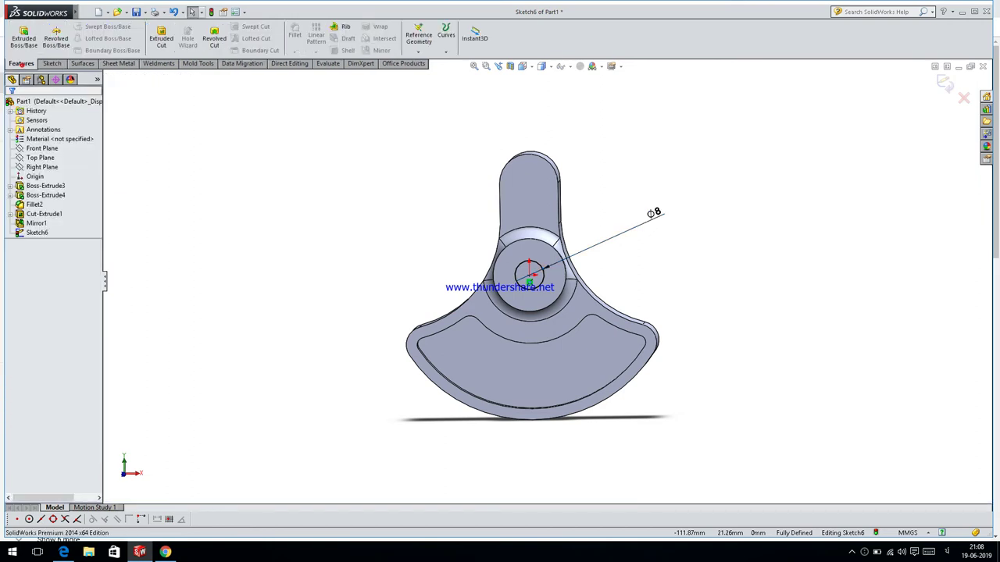
click(161, 38)
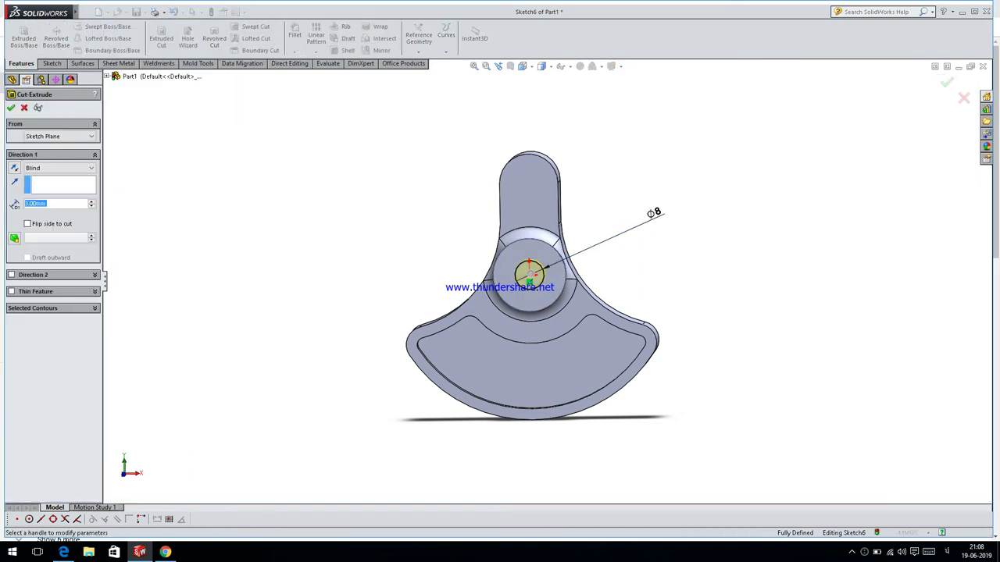
middle_drag(515, 271, 479, 286)
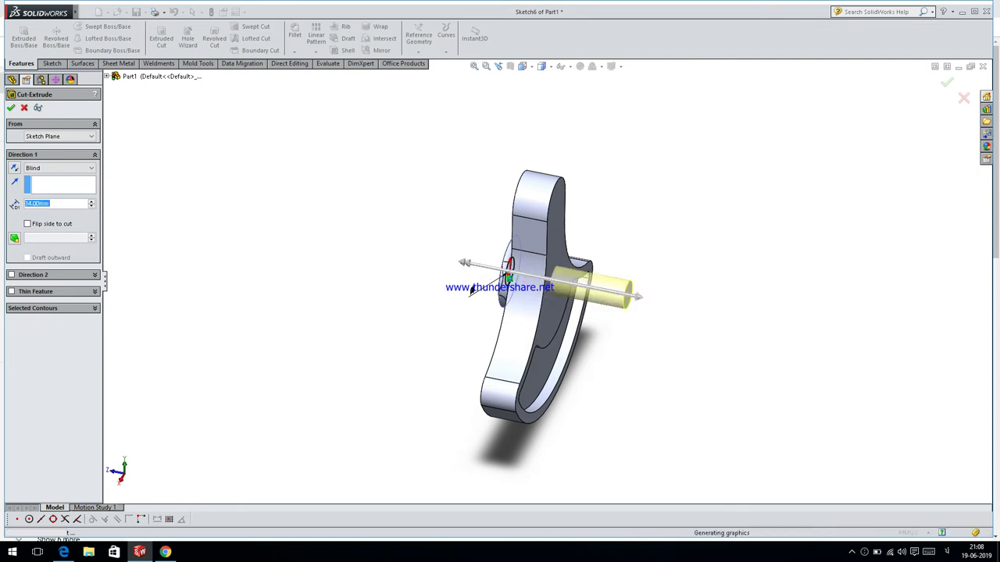
key(Return)
mouse_move(471, 289)
middle_down()
mouse_move(508, 258)
mouse_move(531, 184)
middle_up()
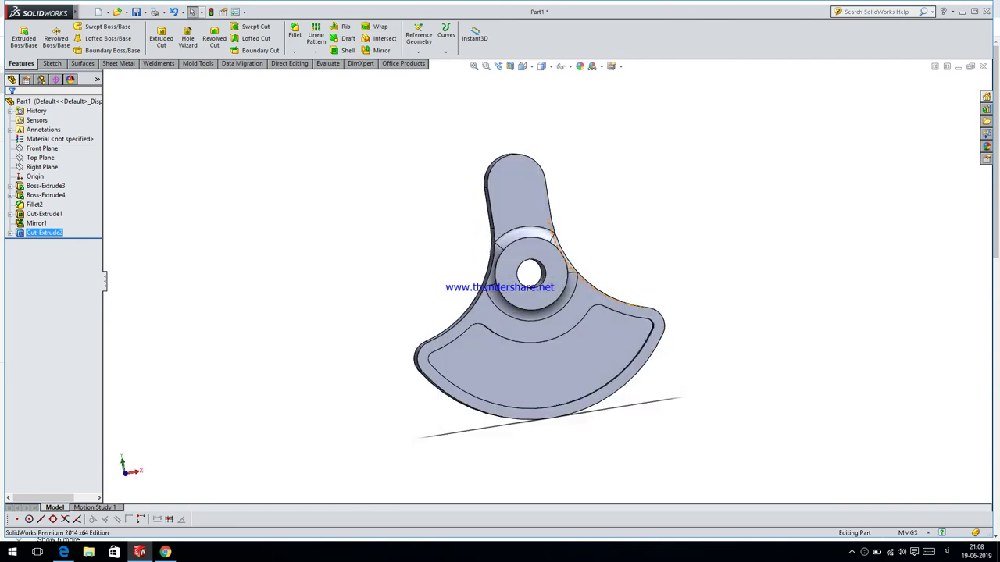
click(530, 184)
click(570, 152)
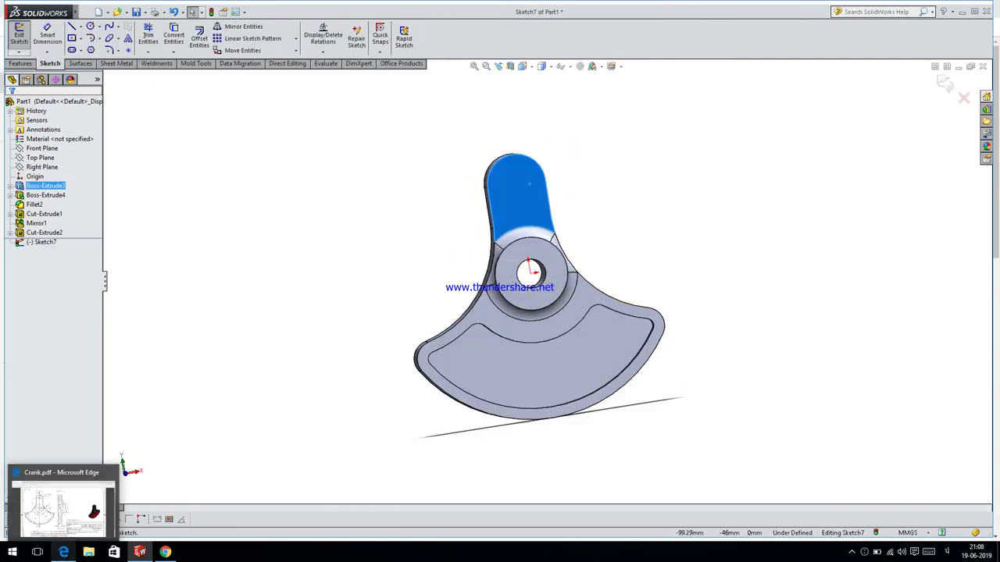
Draw a circle near the arm's end and dimension it Ø5.
click(63, 553)
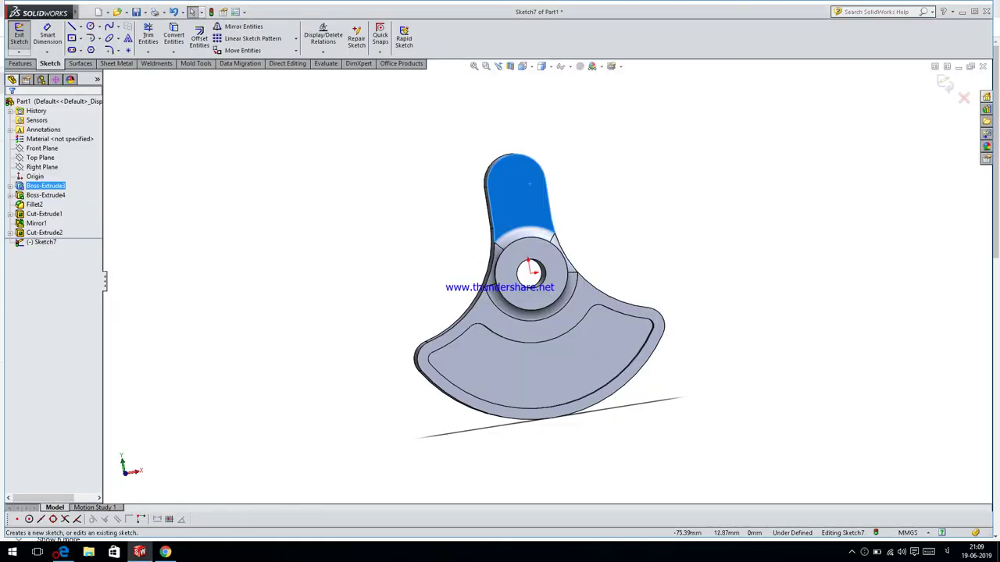
click(91, 26)
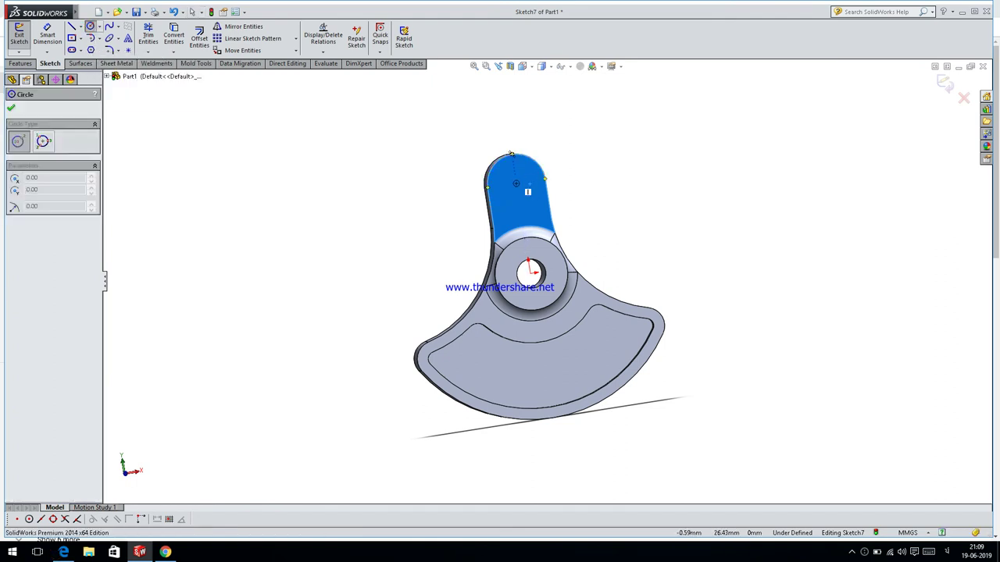
click(515, 184)
click(516, 198)
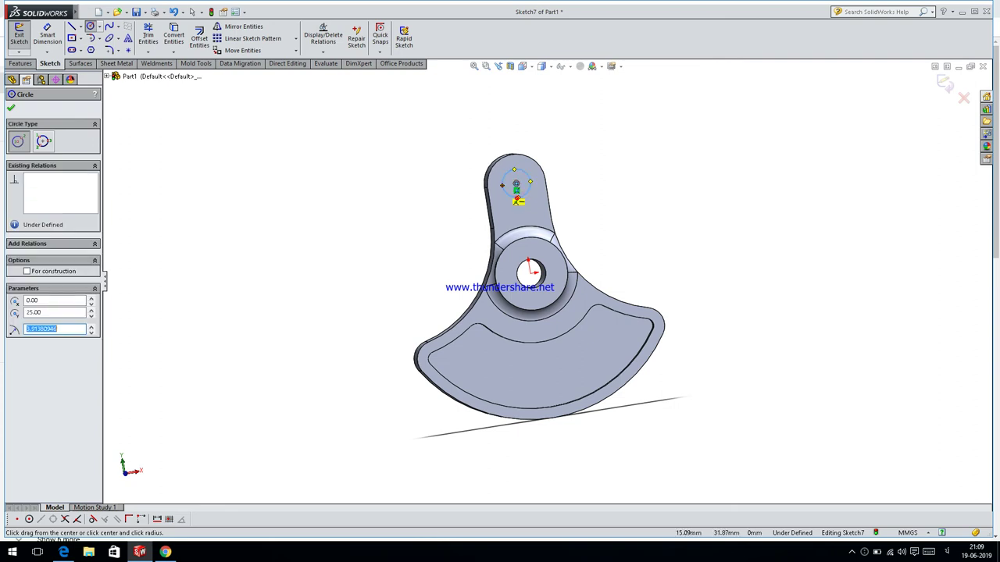
click(47, 37)
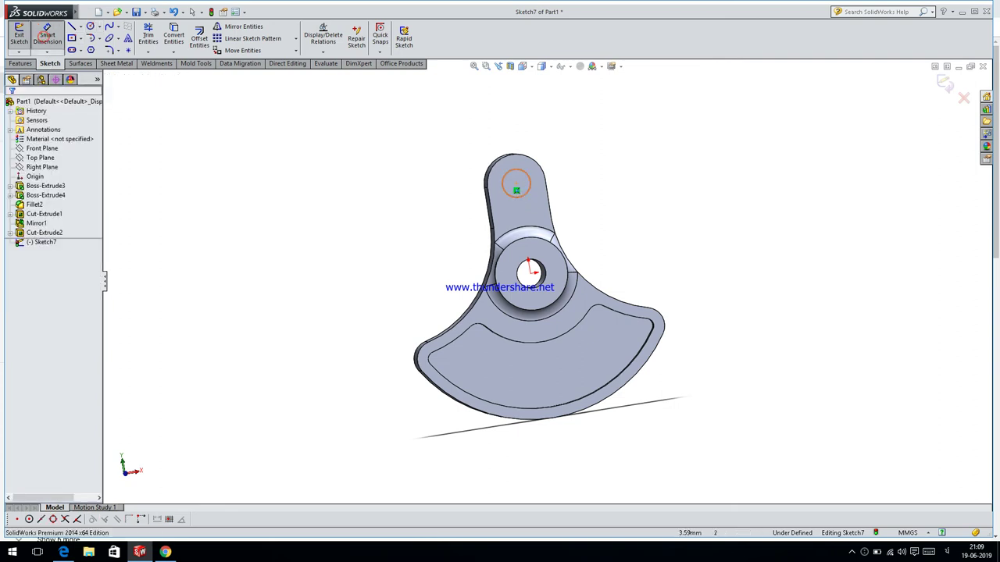
click(531, 181)
click(594, 153)
text(5)
key(Return)
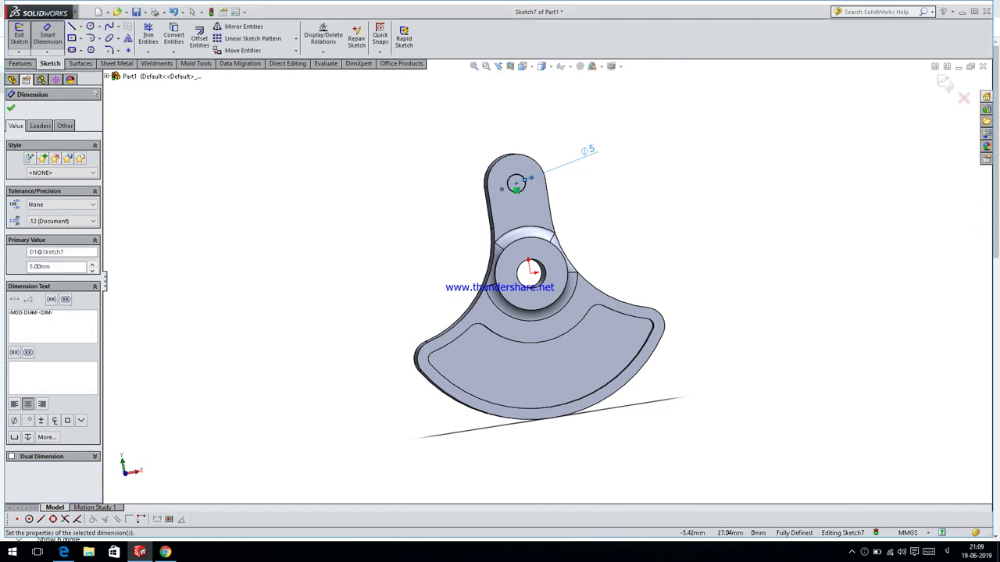
Extrude-cut the Ø5 arm circle Blind 14 mm to make the arm hole.
key(shift+Left)
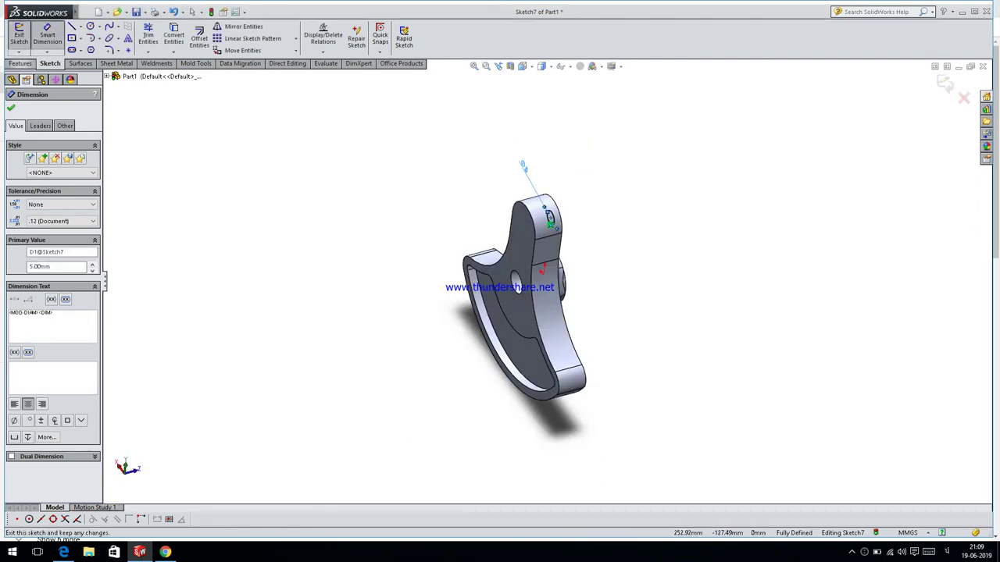
click(19, 63)
click(164, 37)
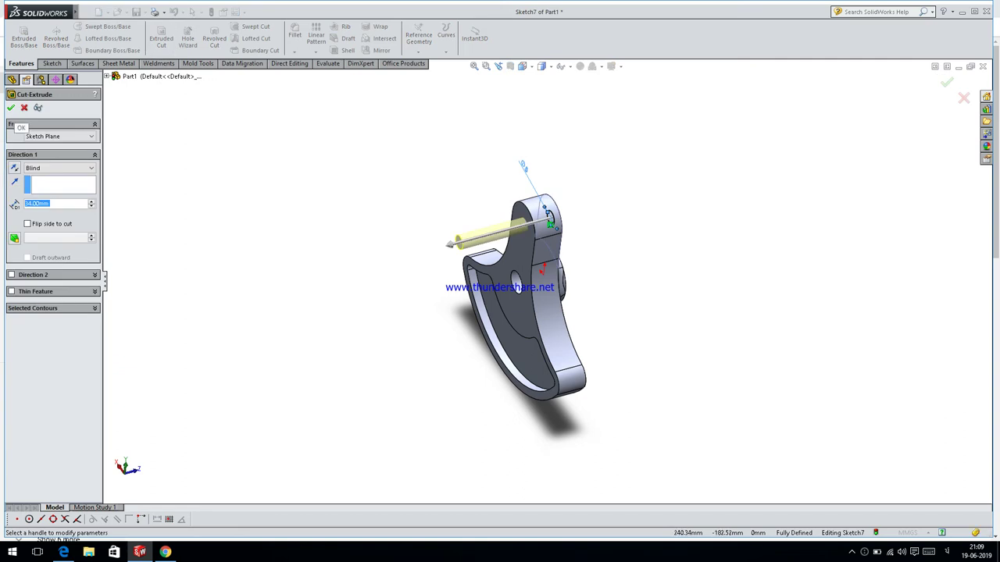
click(11, 107)
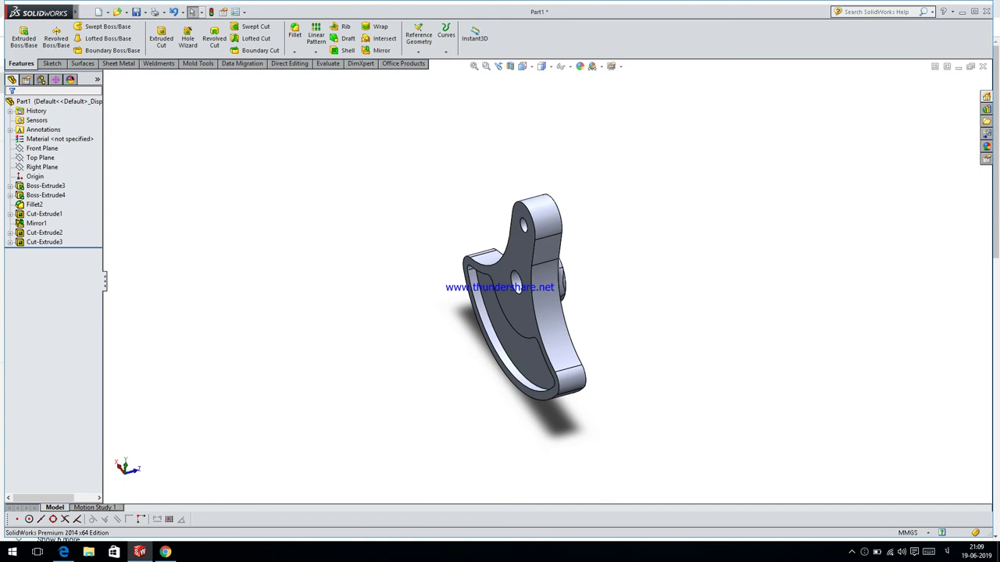
Orbit the finished crank to inspect both holes, then show Crank.pdf in Edge.
middle_drag(500, 313, 562, 328)
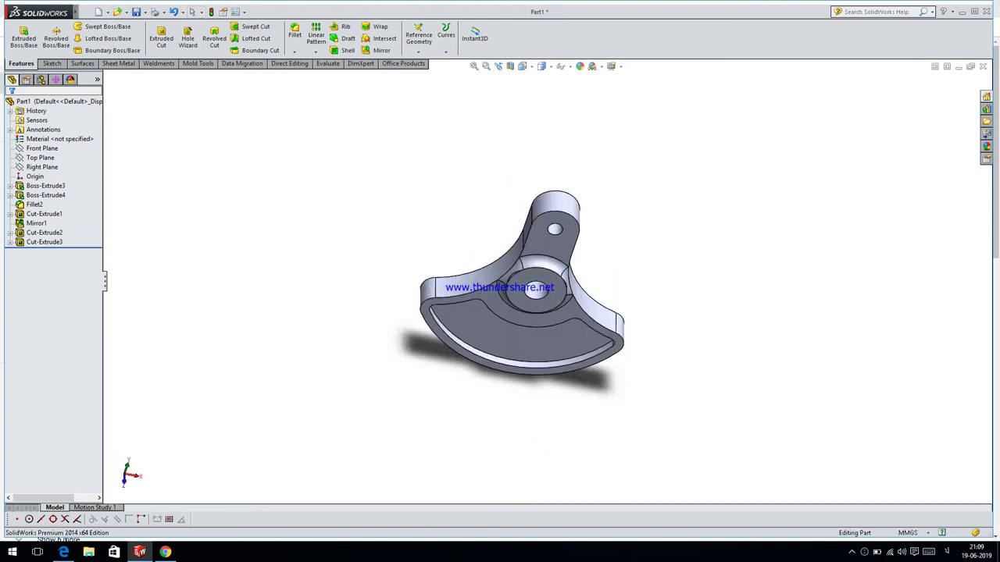
middle_drag(500, 313, 516, 297)
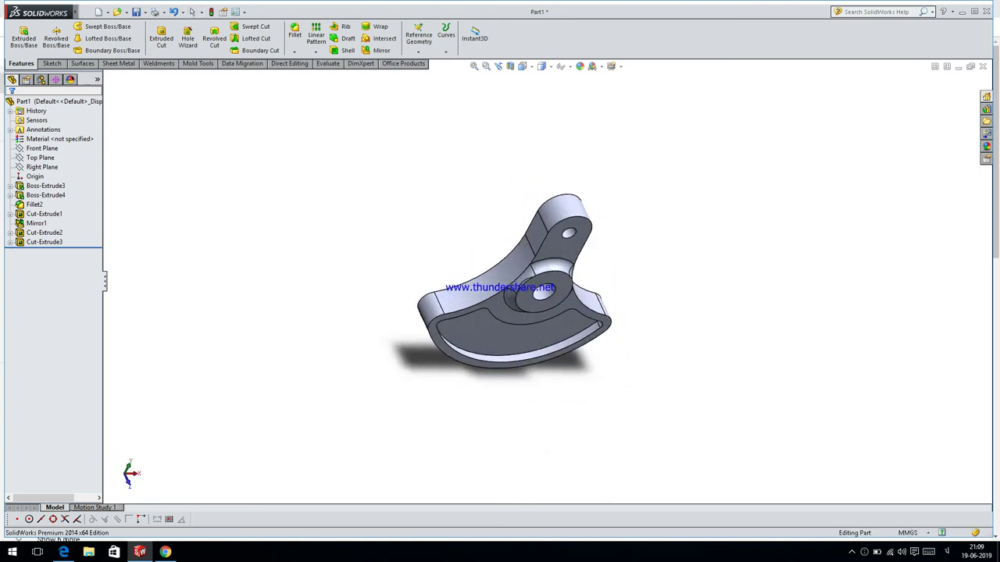
click(63, 552)
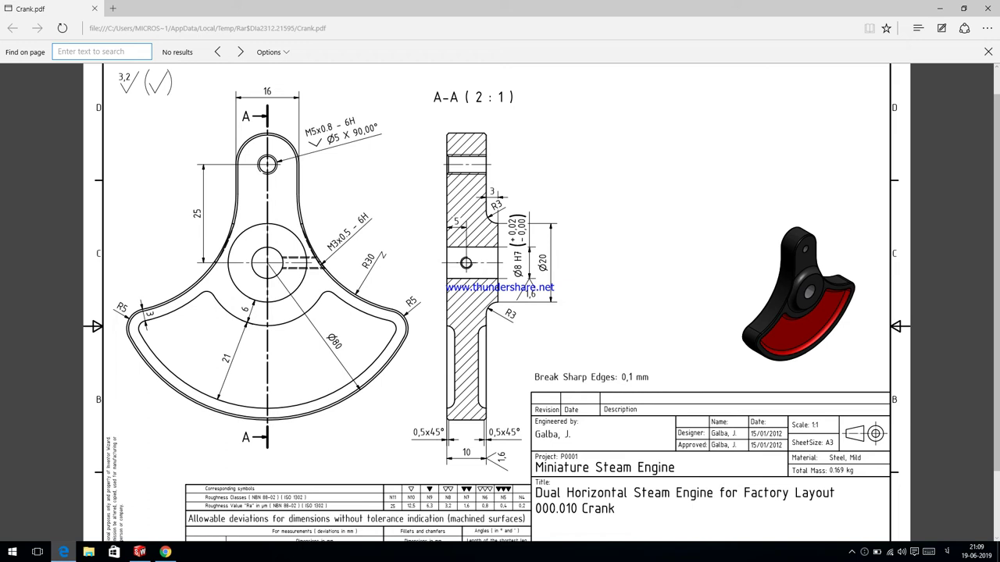
Select Right Plane in the tree and set the view orientation Normal To it.
key(alt+Tab)
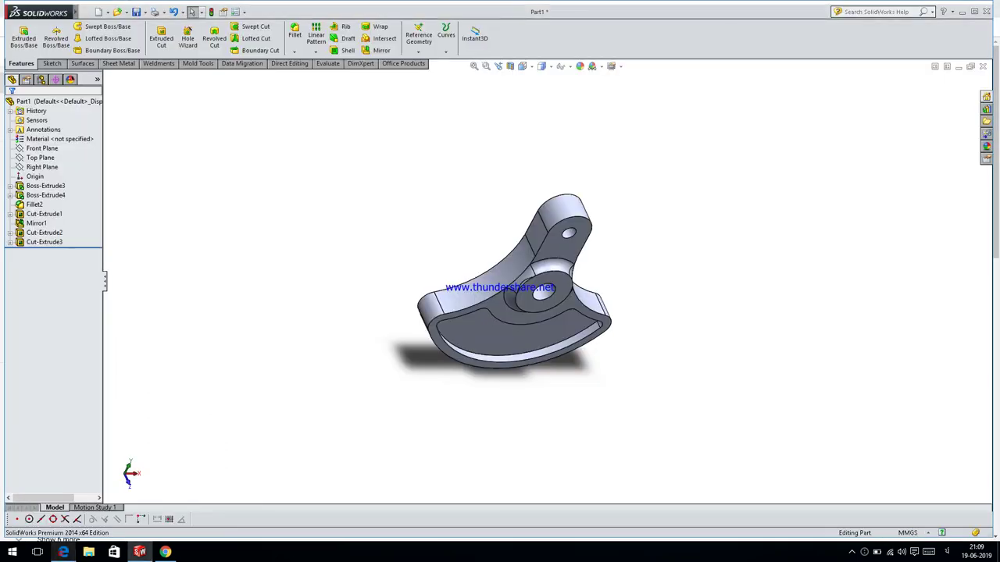
click(41, 148)
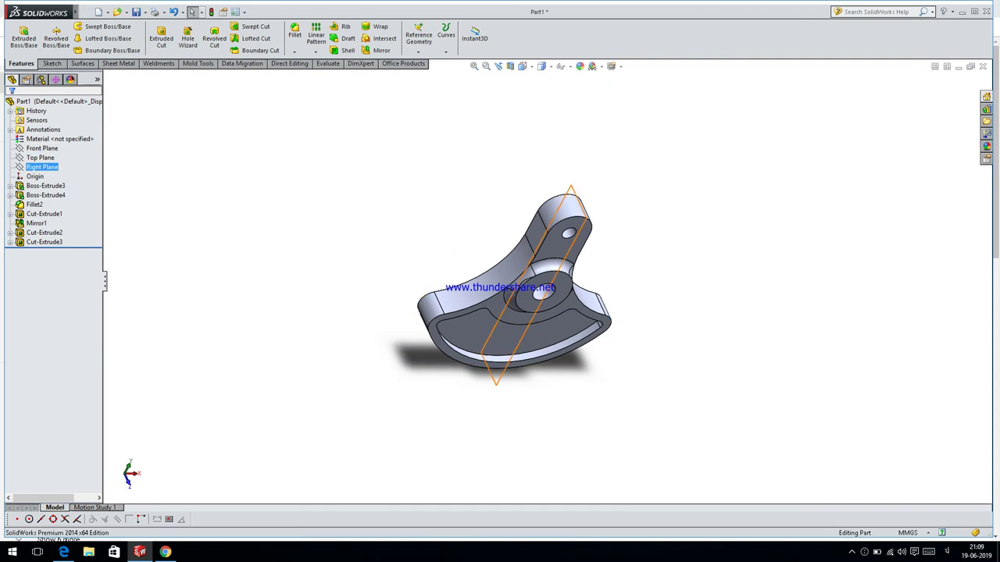
click(59, 138)
click(41, 167)
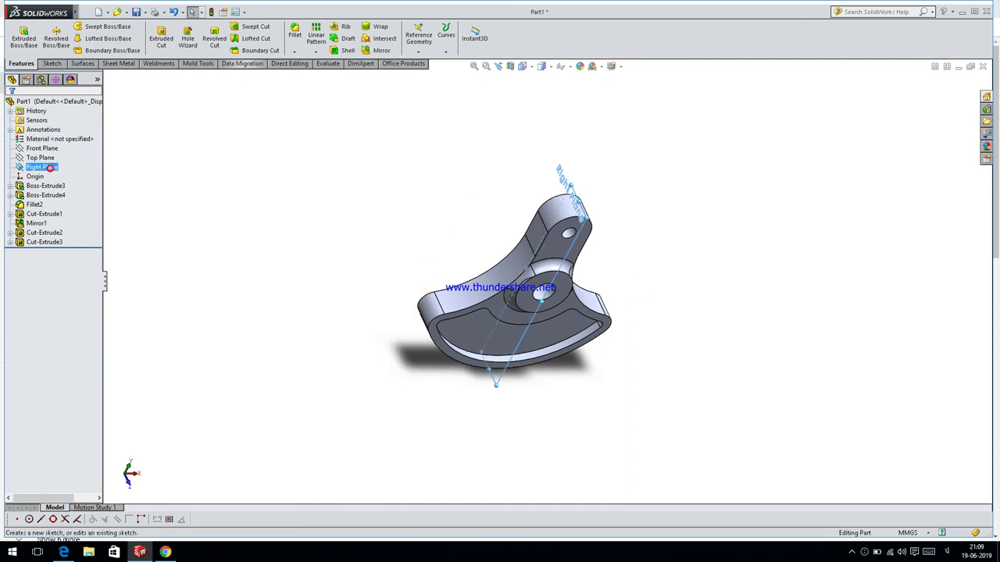
click(524, 67)
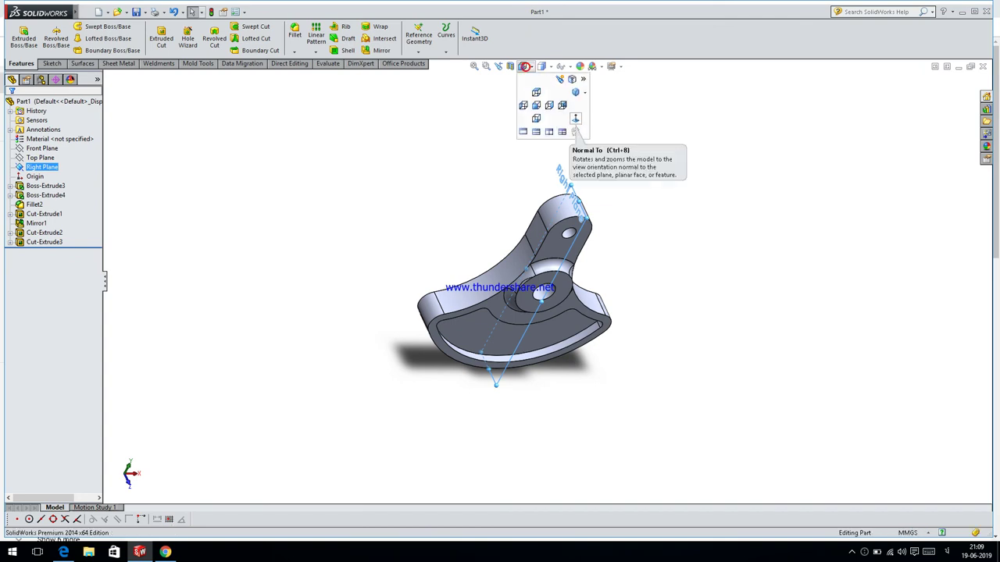
click(573, 116)
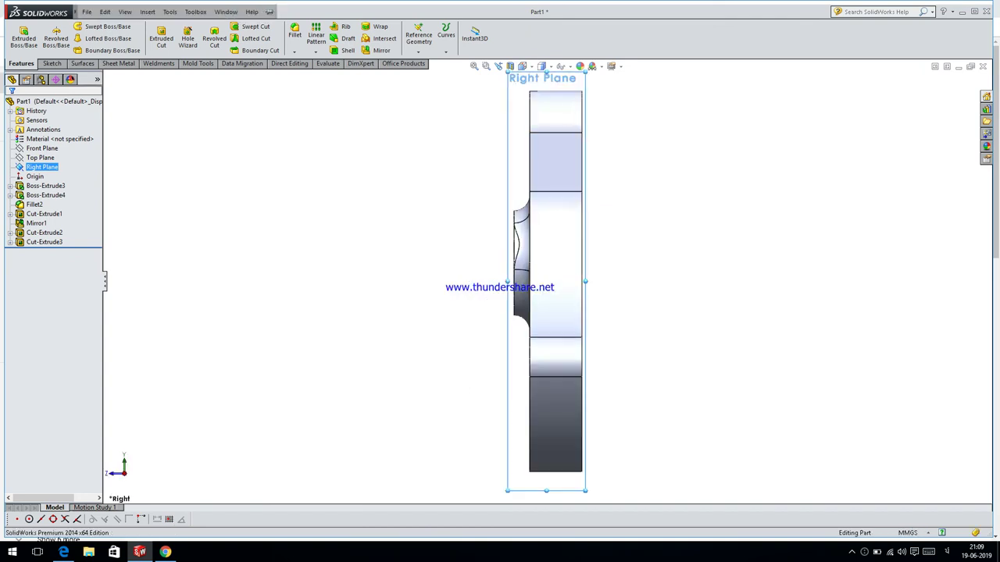
click(63, 510)
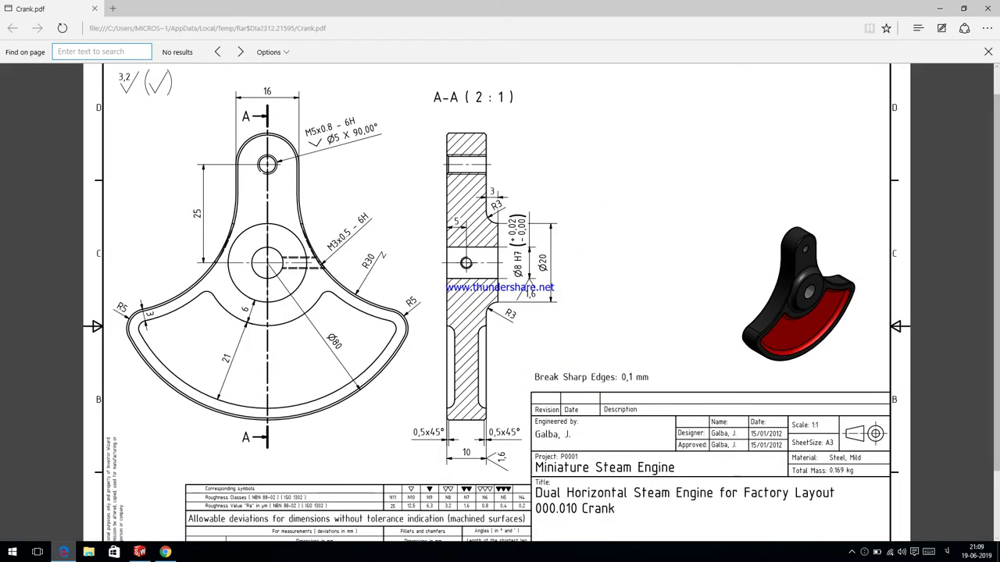
key(alt+Tab)
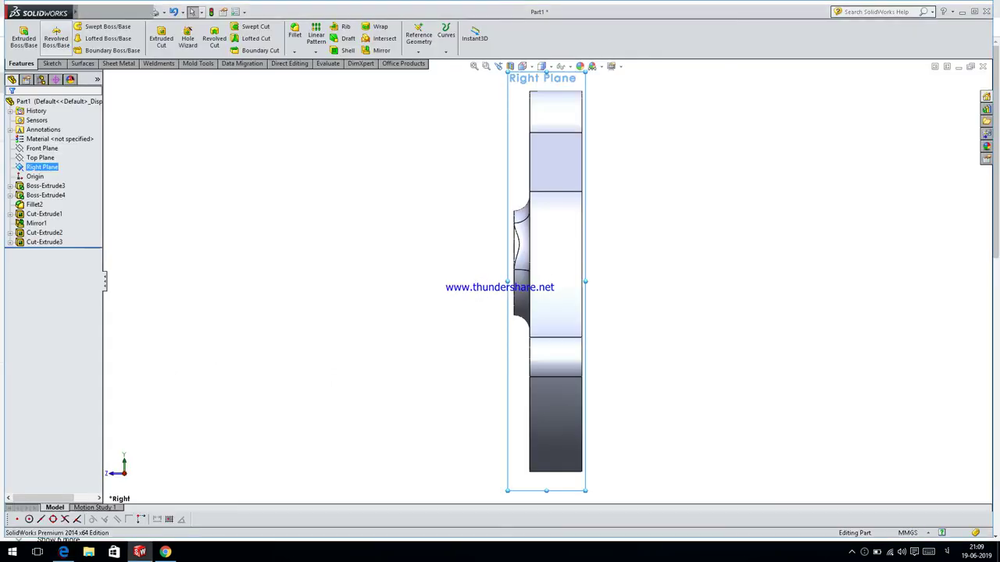
Start a sketch on Right Plane and draw a small circle (radius about 1.62 mm) above the side view's middle.
click(51, 64)
click(90, 26)
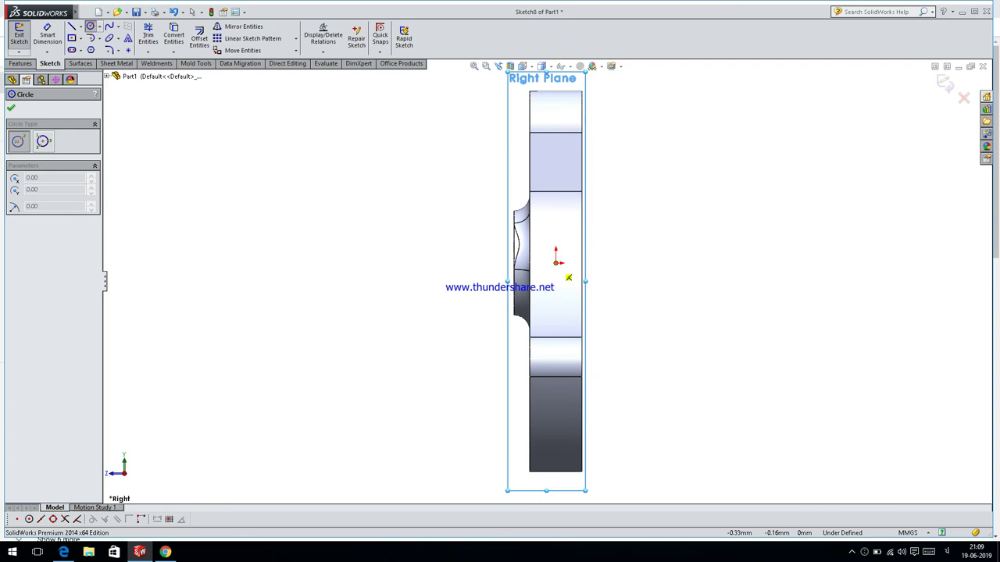
click(547, 262)
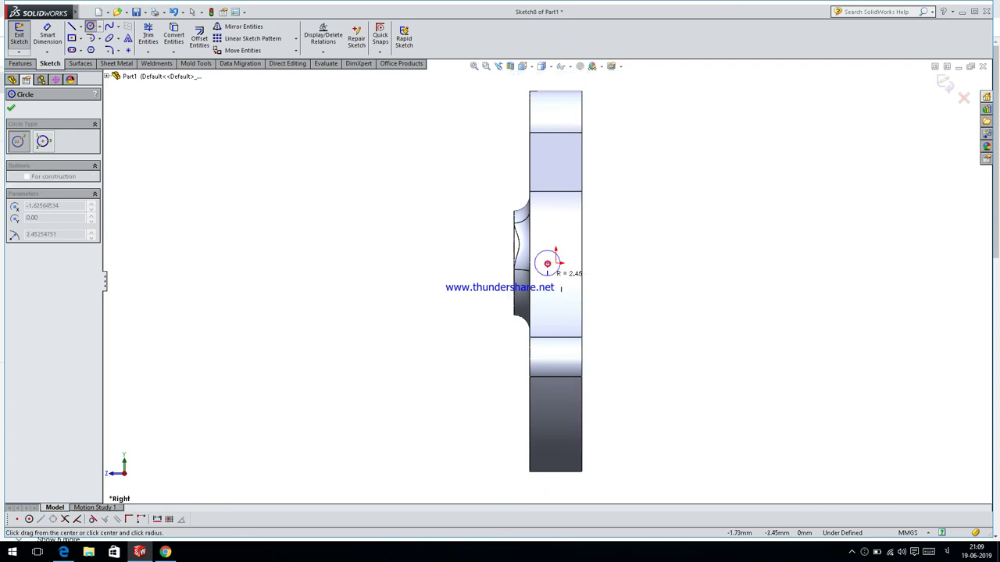
click(555, 263)
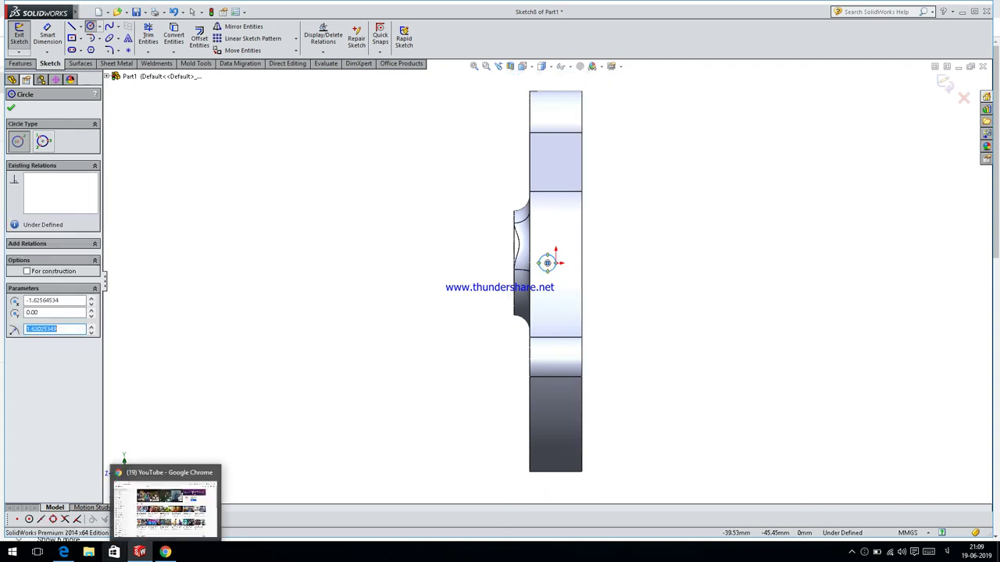
click(64, 552)
key(alt+Tab)
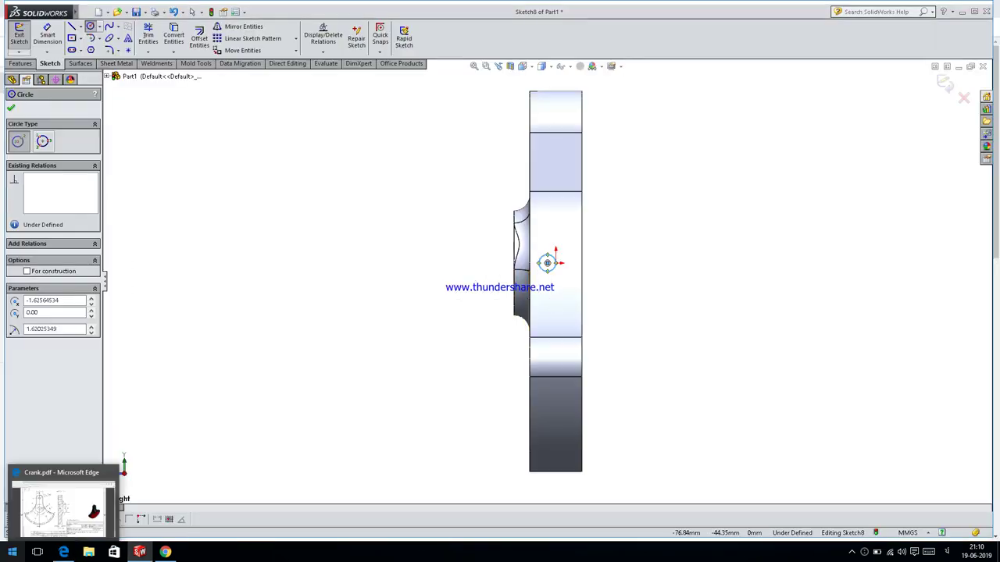
click(63, 552)
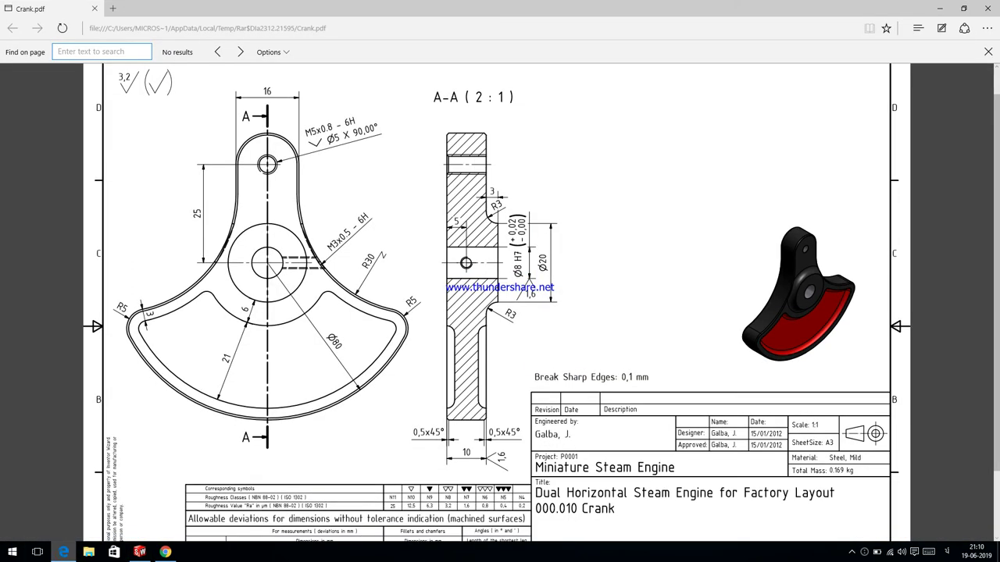
key(alt+Tab)
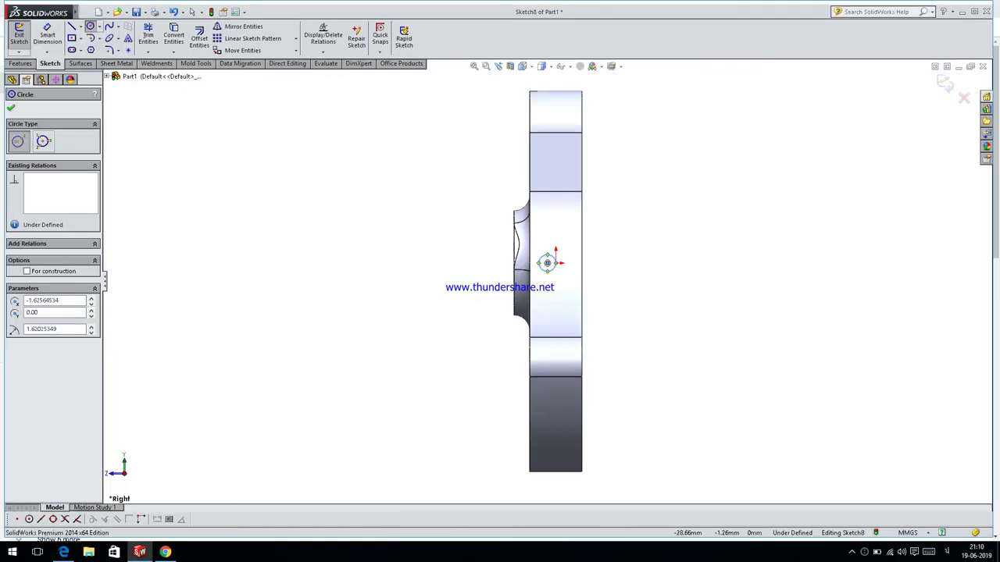
click(46, 35)
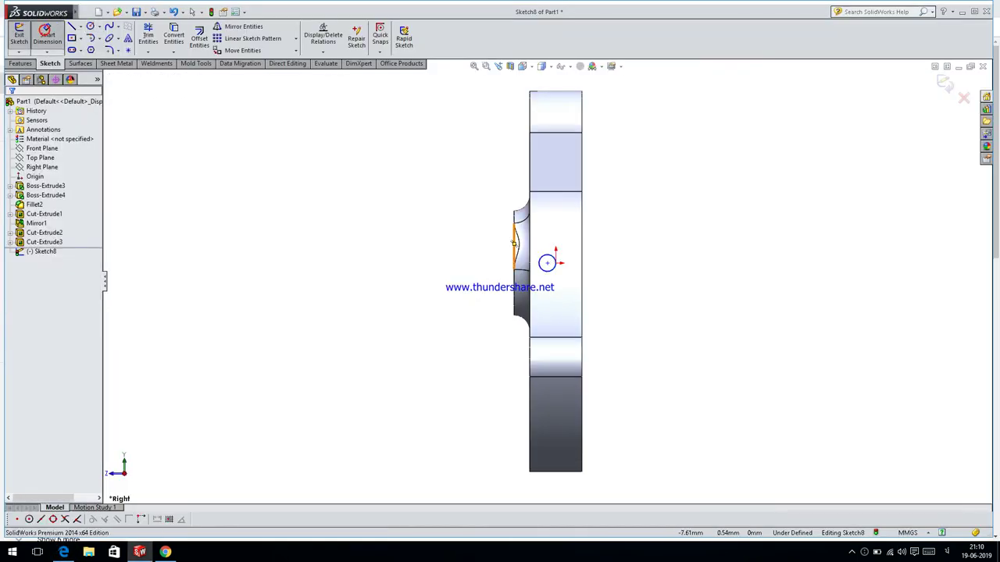
Dimension the circle's centre 5 mm from the crank's right edge.
click(547, 263)
click(580, 279)
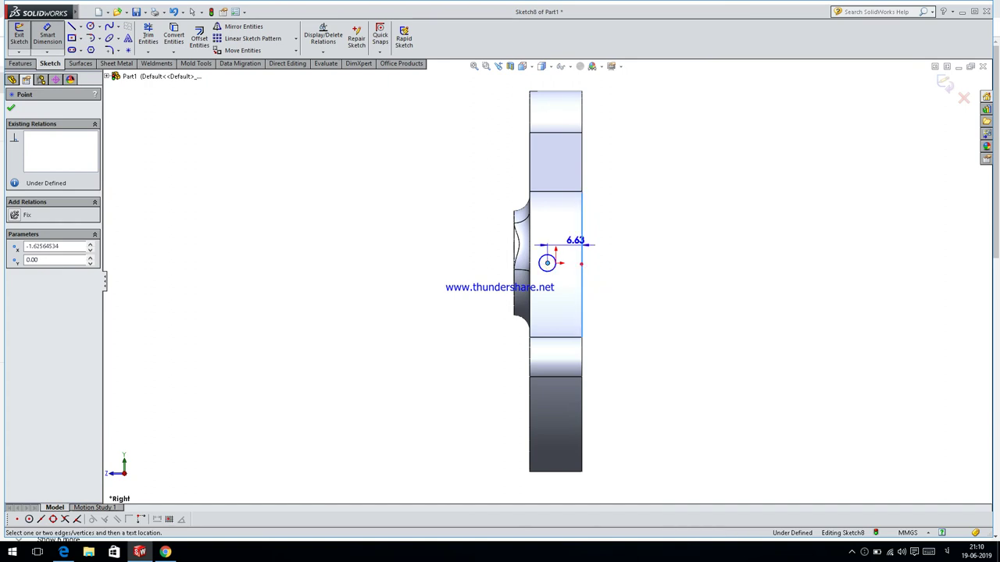
click(566, 227)
text(5)
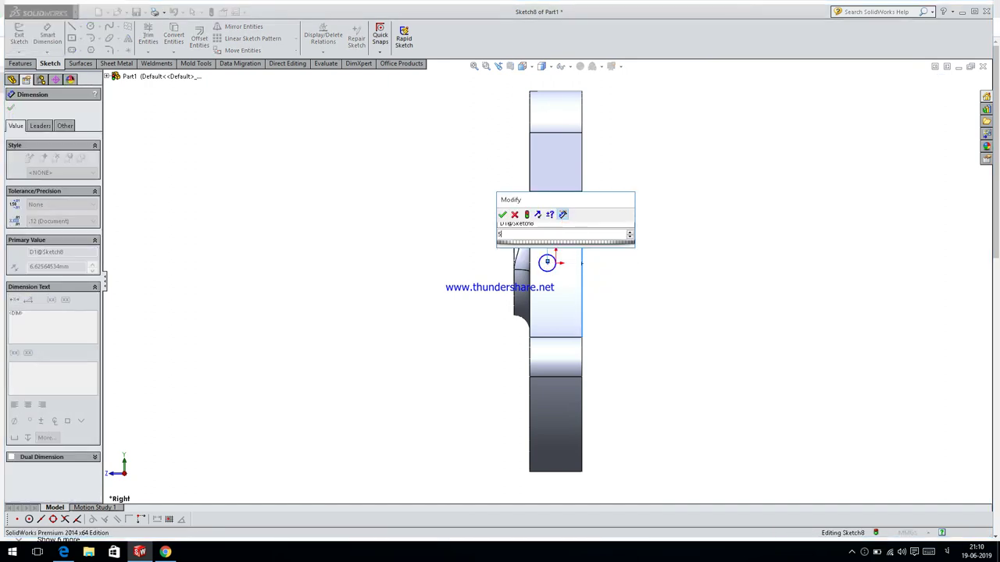
key(Return)
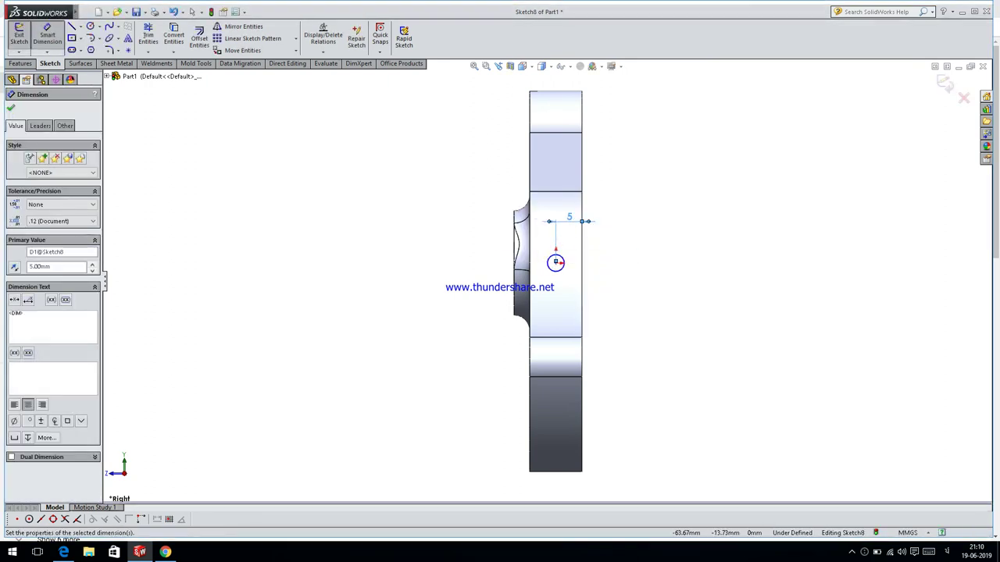
mouse_move(64, 551)
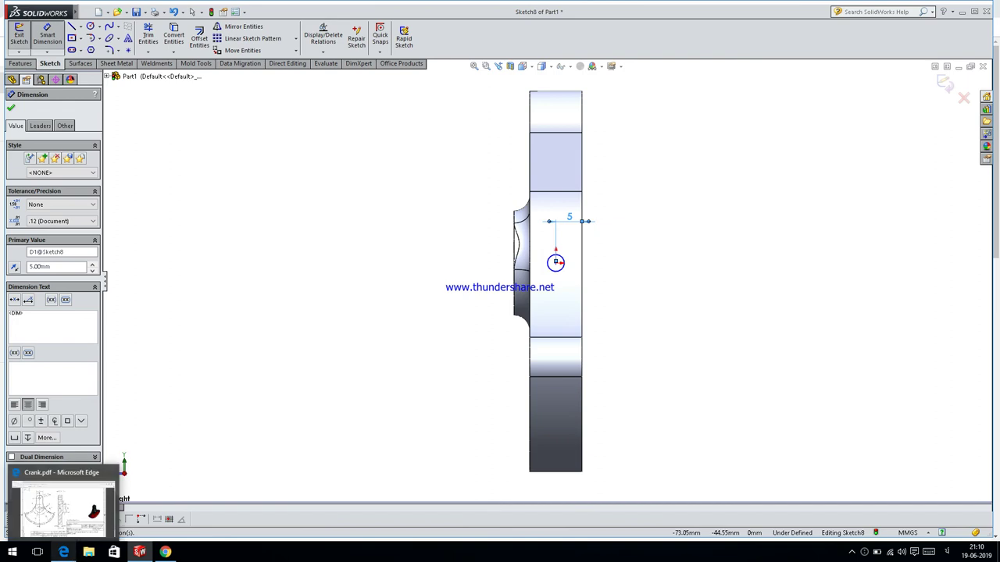
click(62, 508)
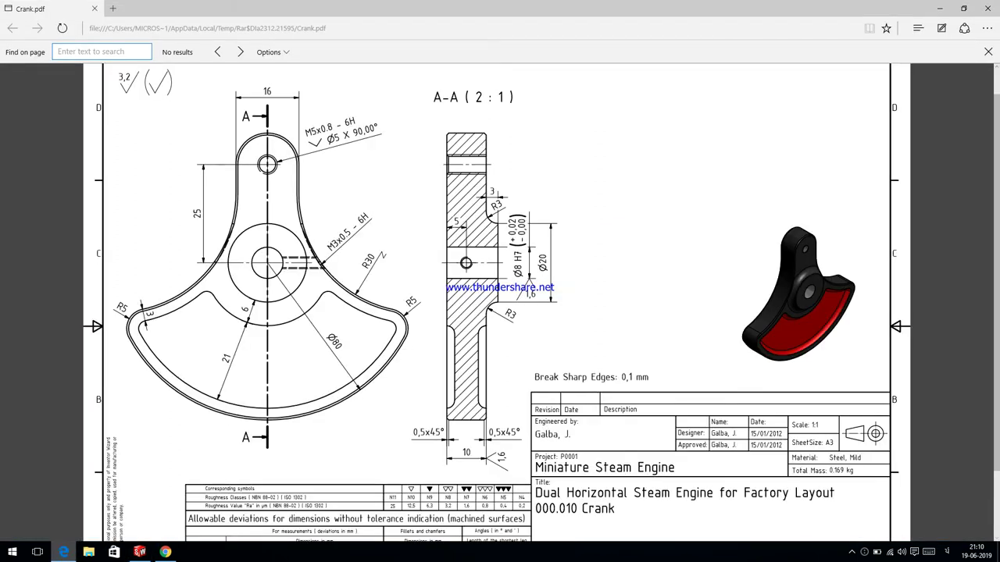
click(69, 550)
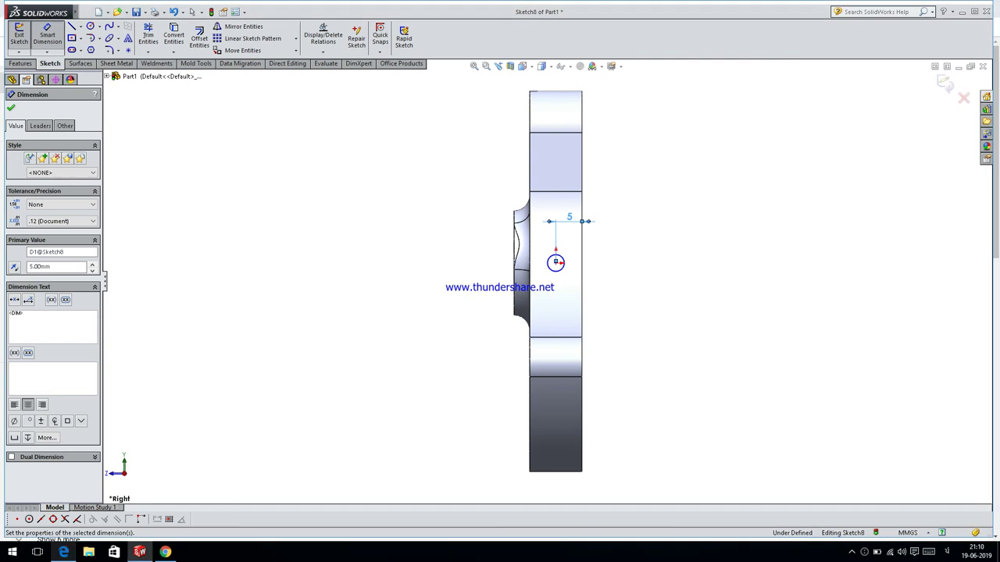
click(64, 552)
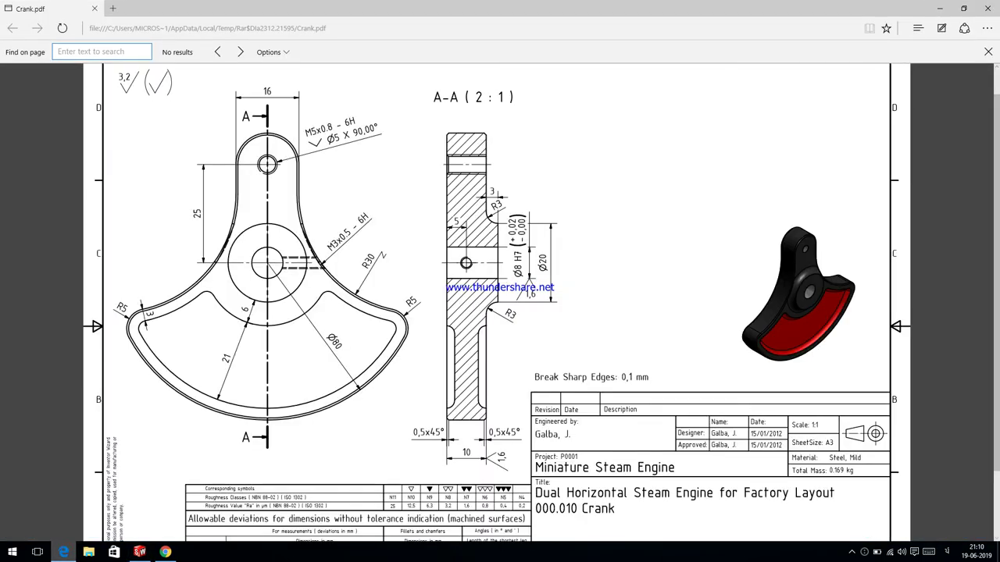
click(63, 552)
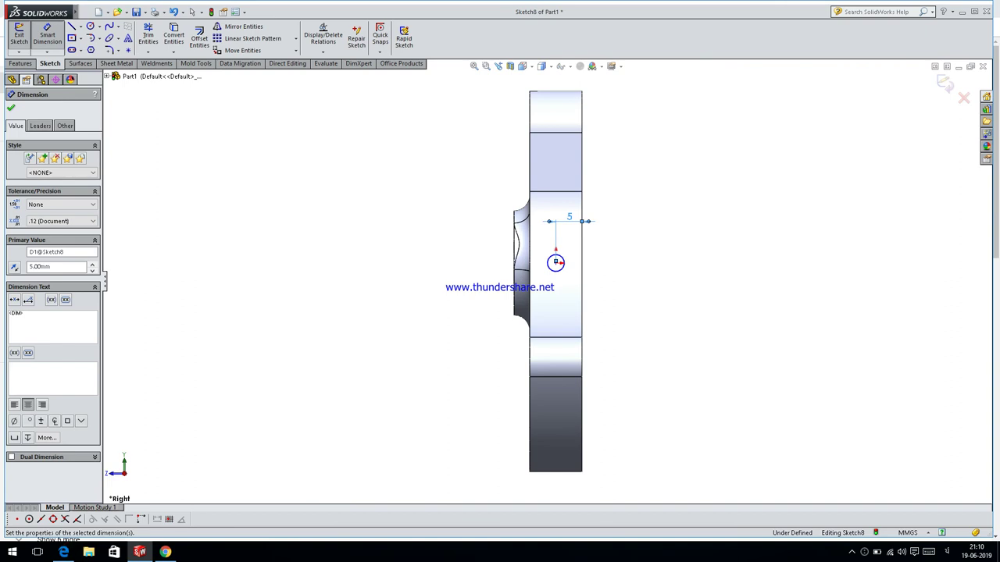
click(47, 35)
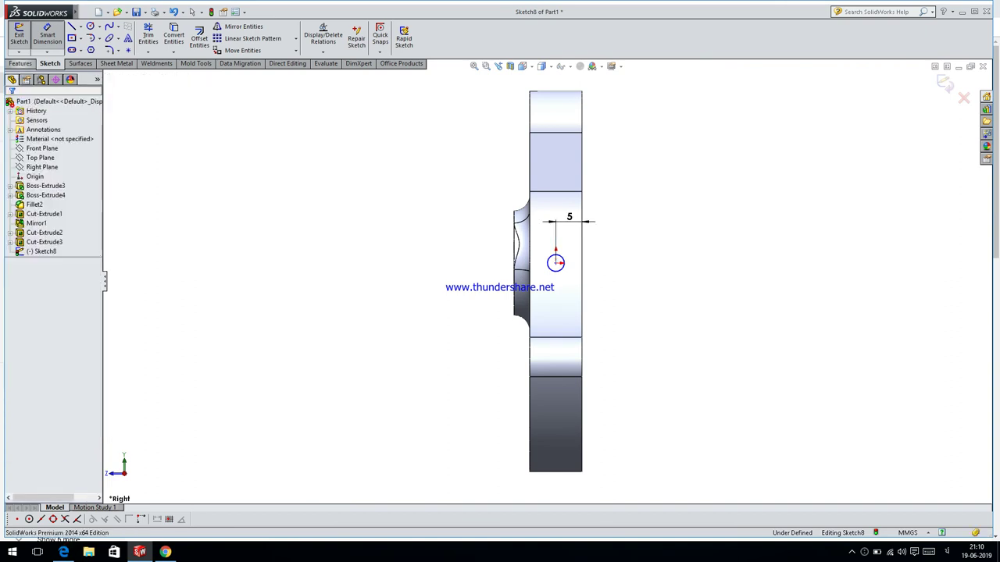
Give the circle a 3 mm diameter dimension and accept it.
click(43, 34)
click(560, 260)
click(644, 231)
text(3)
key(Return)
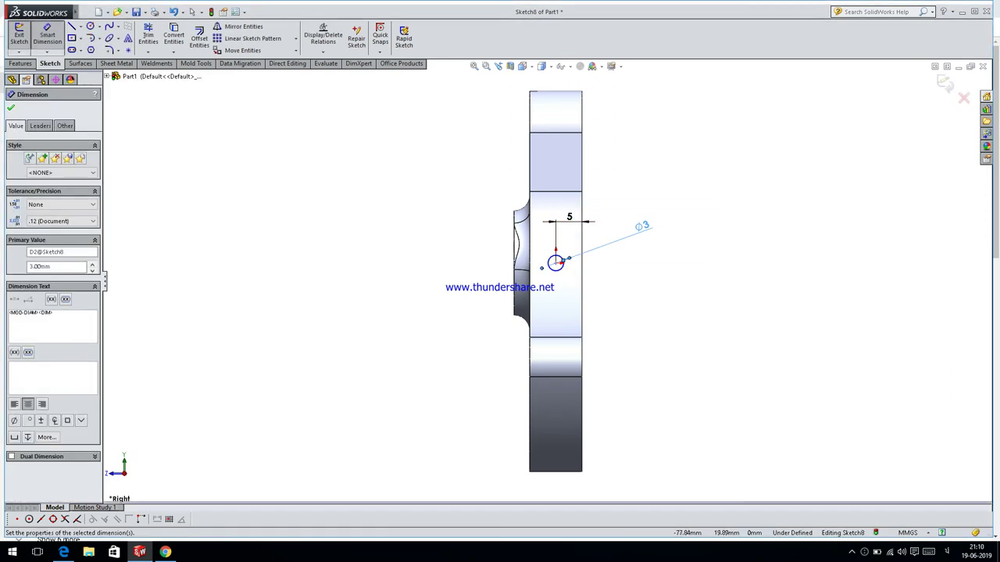
click(10, 107)
click(19, 64)
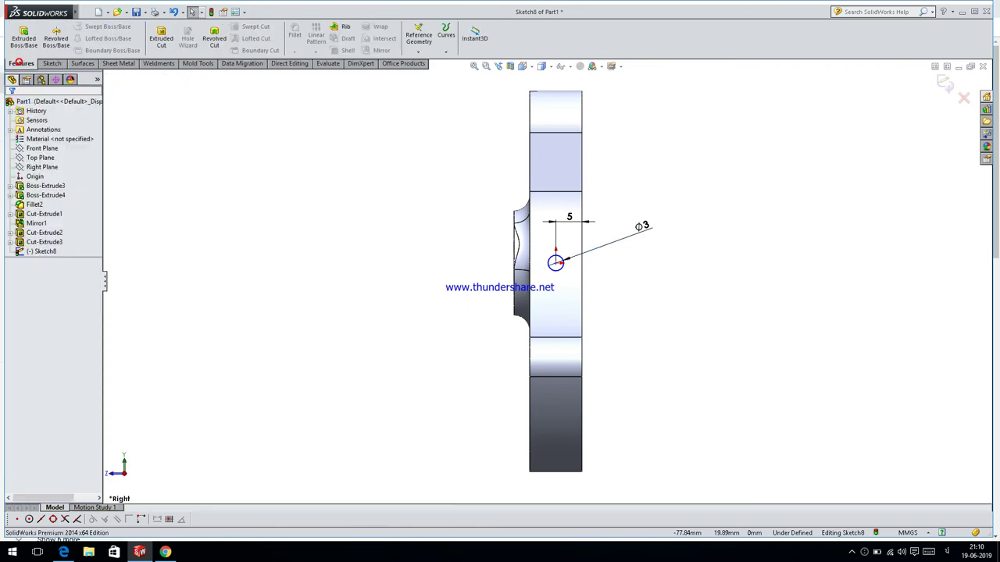
Extruded-cut the 3 mm circle with Through All - Both to make Cut-Extrude4.
click(164, 39)
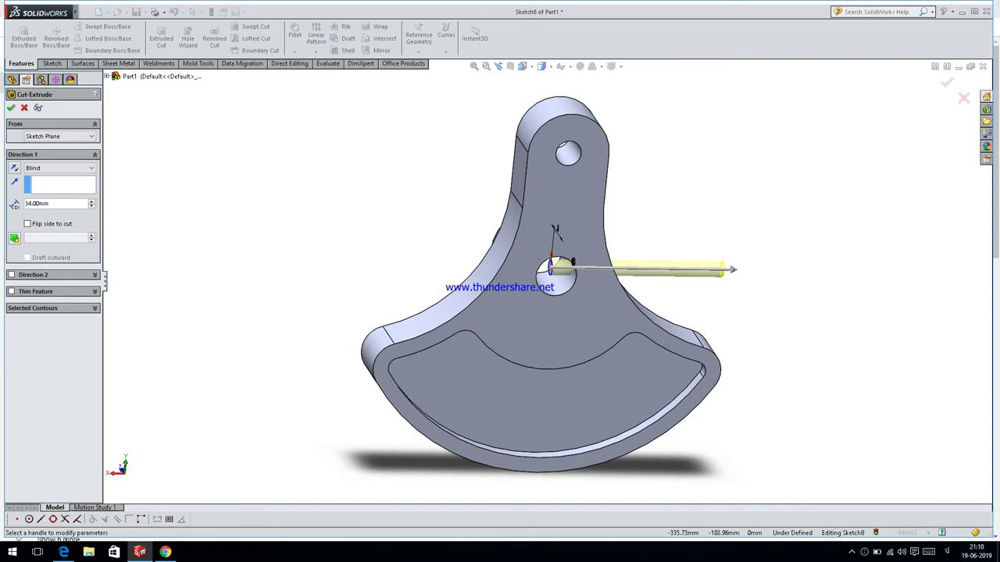
click(47, 168)
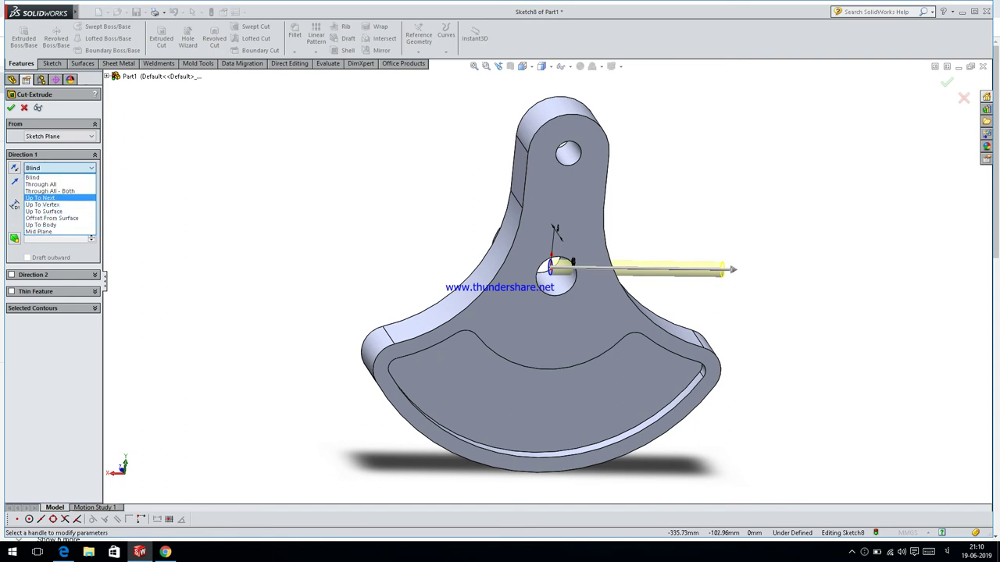
click(55, 191)
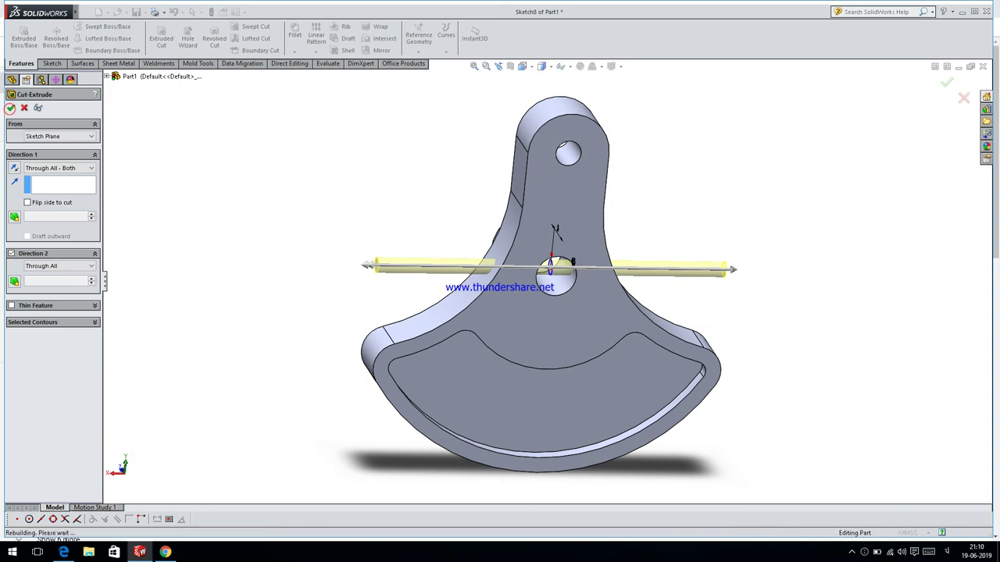
key(Return)
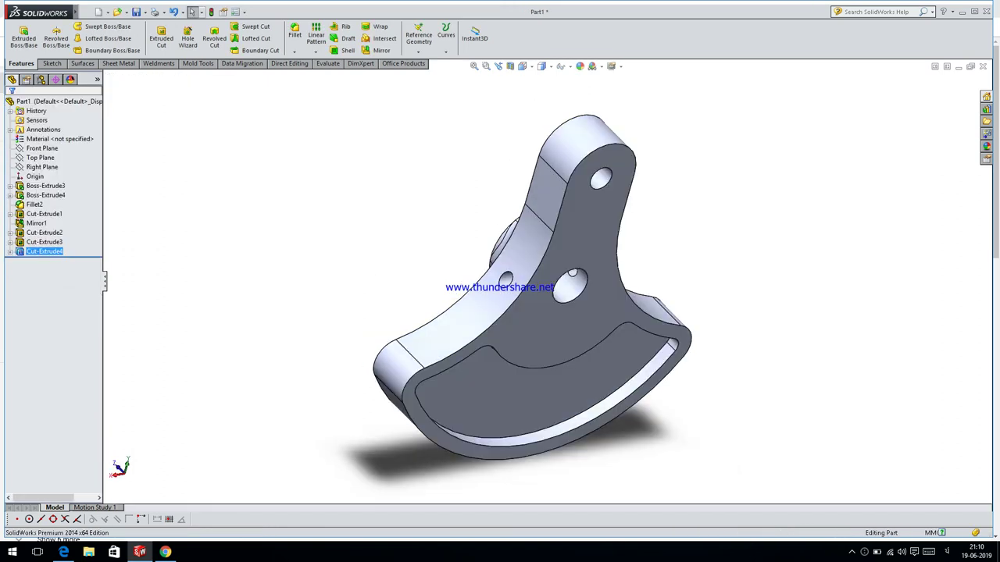
key(Left)
key(Left)
key(Up)
key(Down)
key(Right)
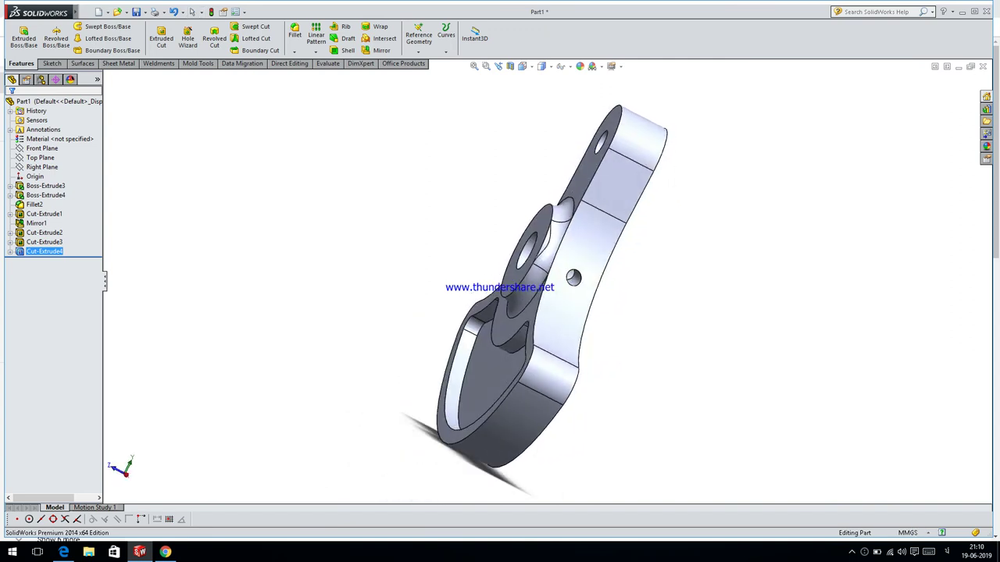
key(Right)
key(Right)
key(Left)
key(Up)
key(Left)
key(Left)
key(Left)
key(Left)
key(Left)
key(Up)
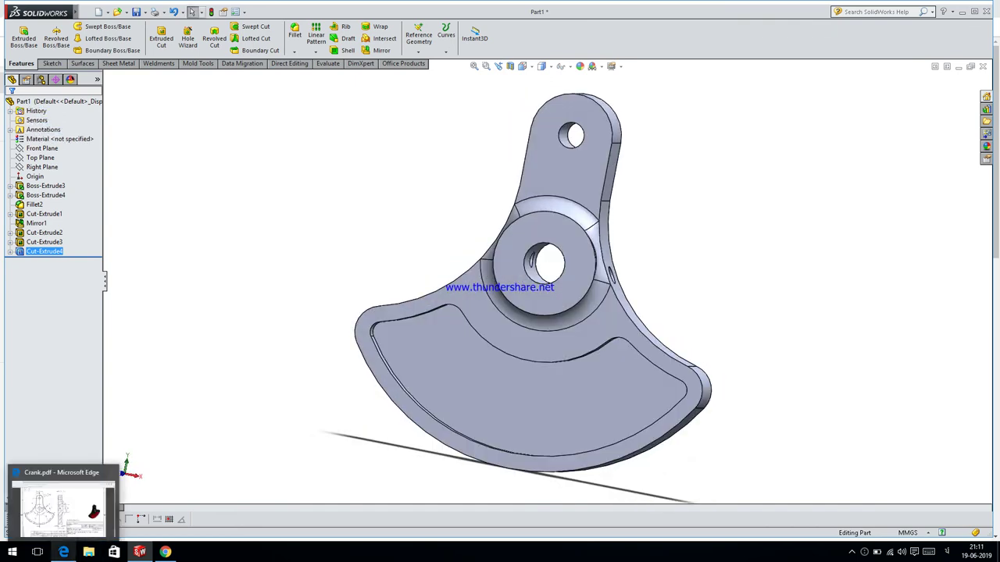
click(63, 552)
key(alt+Tab)
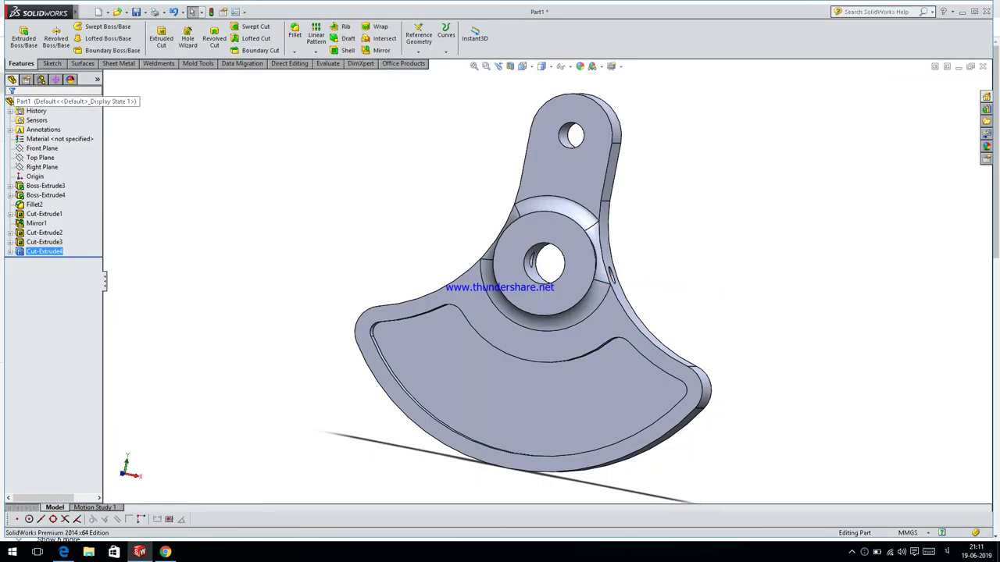
Assign AISI 1035 Steel (SS) from the material library to the part, then apply and close.
right_click(59, 139)
click(64, 149)
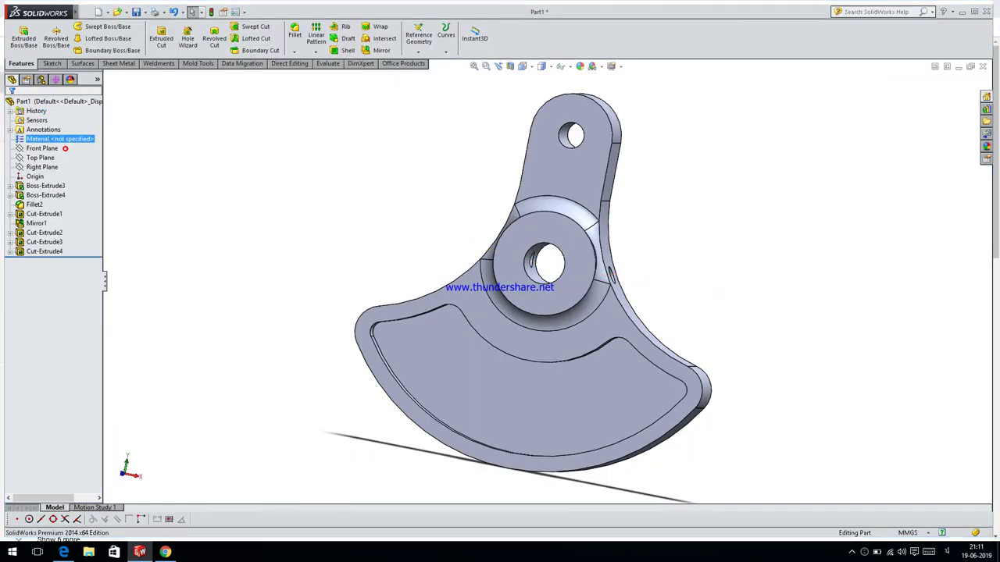
scroll(352, 317, down, 2)
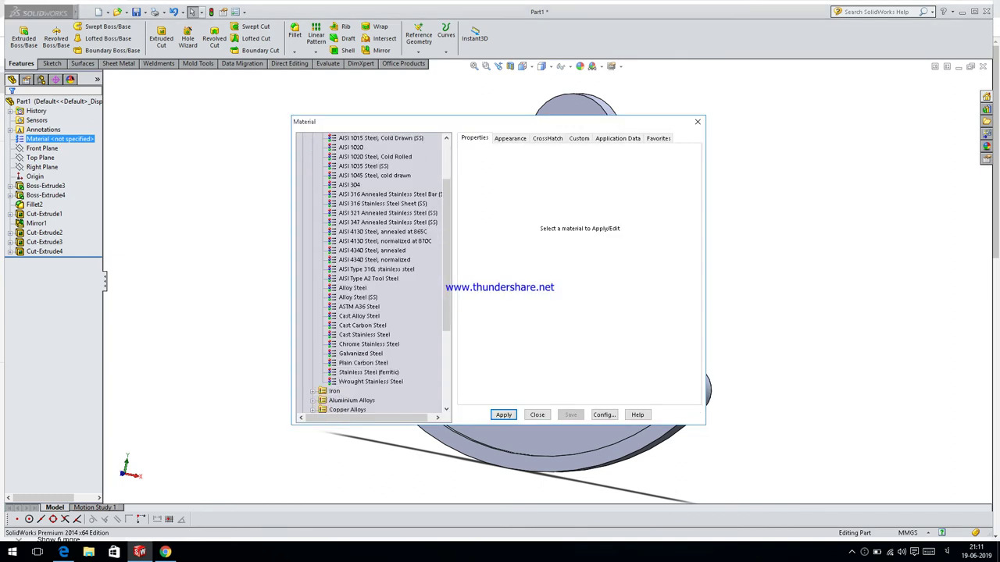
scroll(352, 317, down, 2)
scroll(352, 316, down, 2)
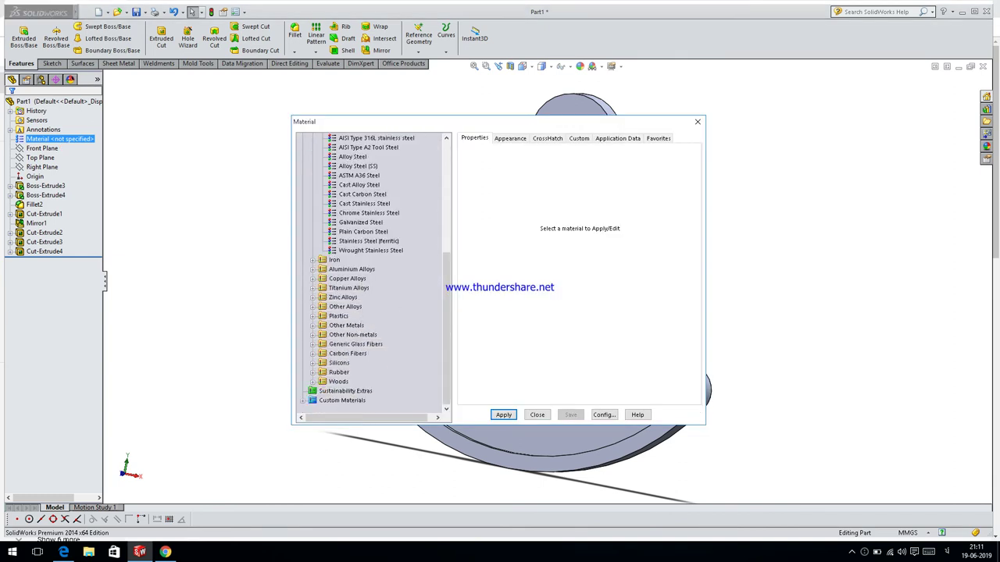
scroll(352, 316, up, 2)
scroll(352, 316, up, 2)
scroll(352, 316, up, 2)
scroll(367, 227, up, 1)
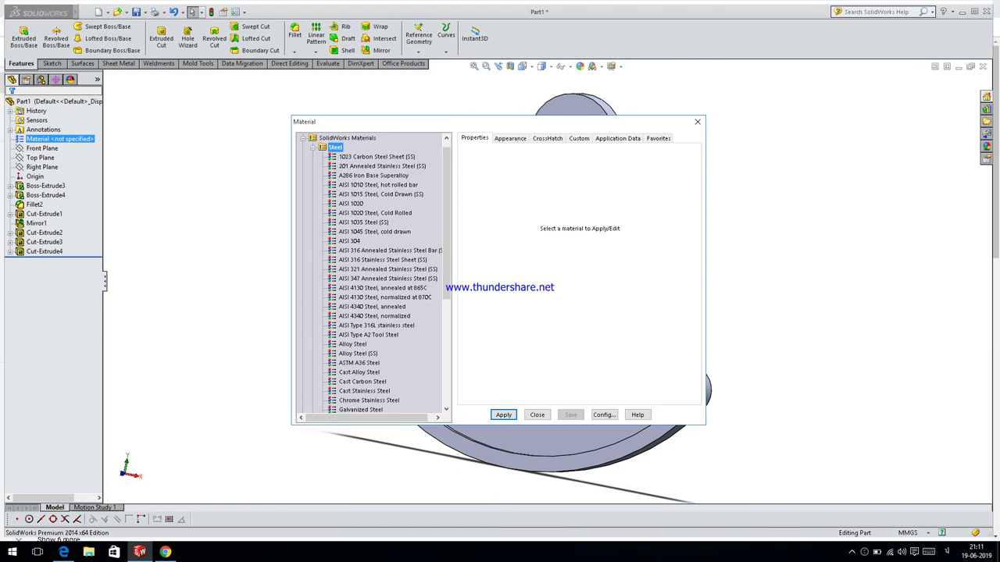
scroll(368, 234, down, 2)
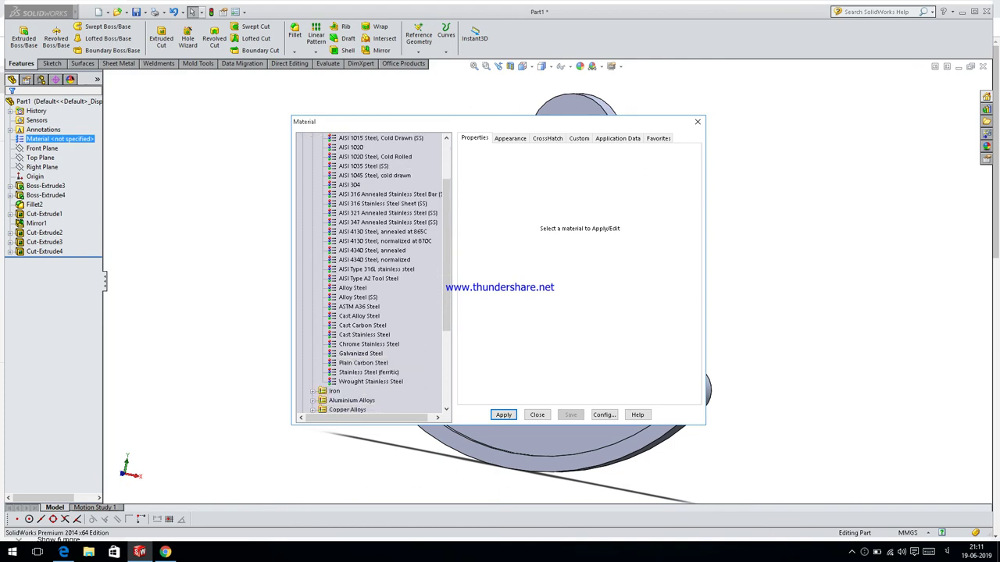
scroll(367, 234, down, 2)
scroll(351, 320, up, 1)
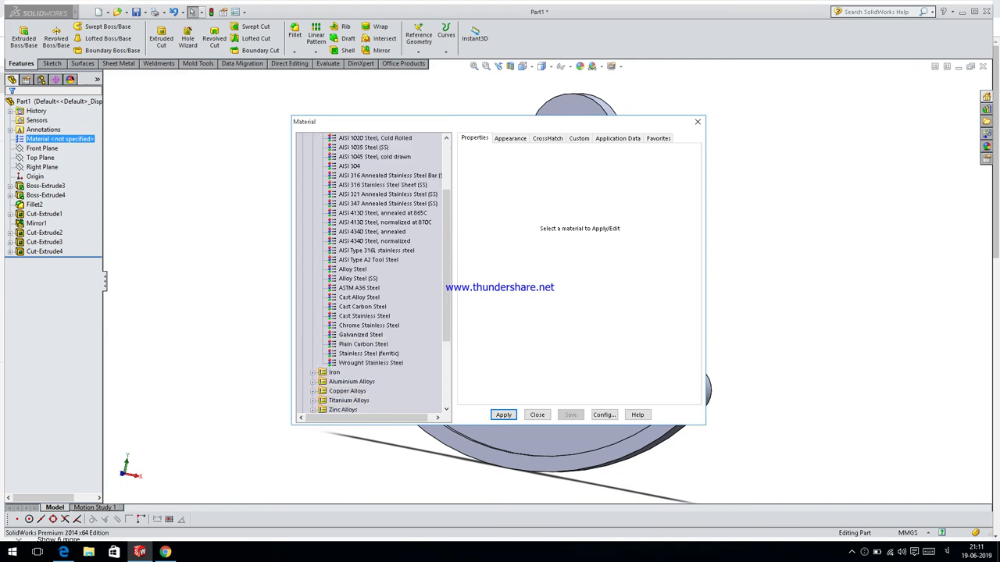
scroll(352, 320, up, 1)
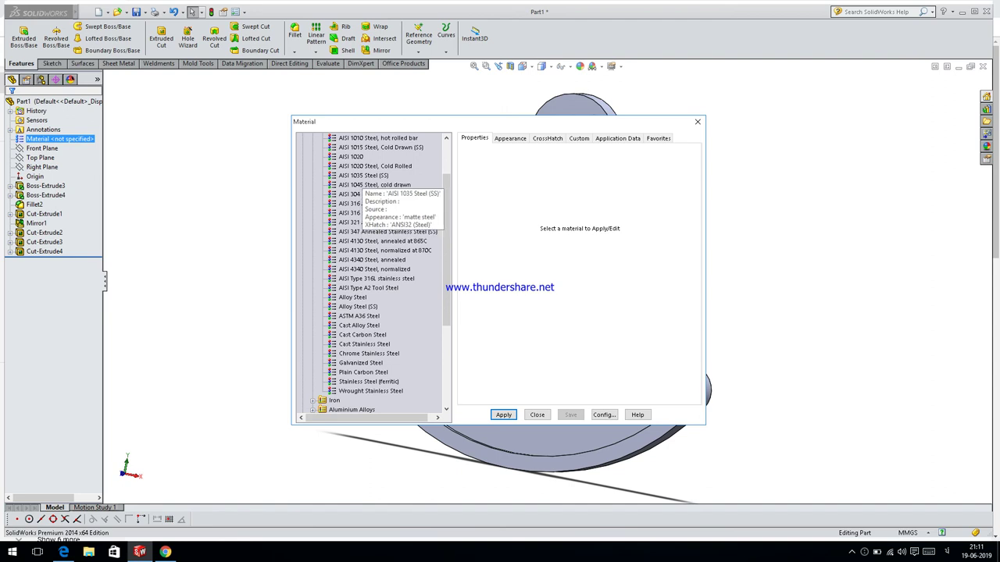
click(363, 175)
click(504, 414)
click(528, 415)
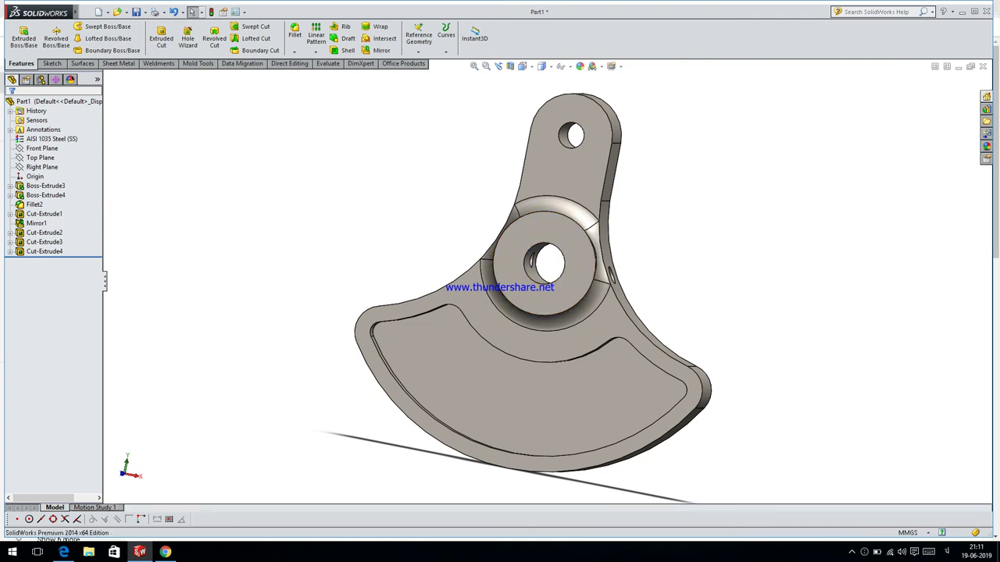
click(579, 65)
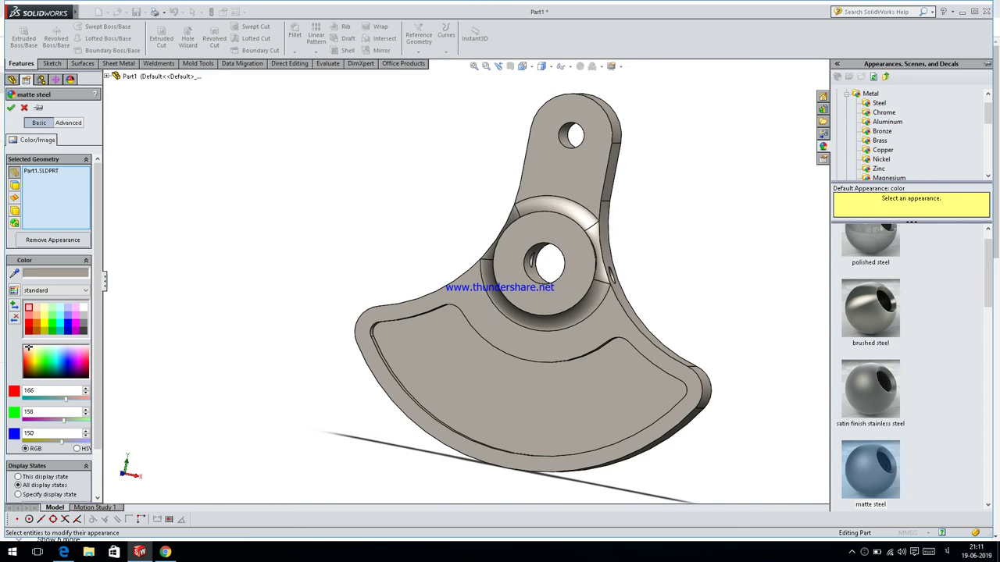
In advanced appearance settings, try yellow, blue and grey swatches, ending on near-black.
click(68, 123)
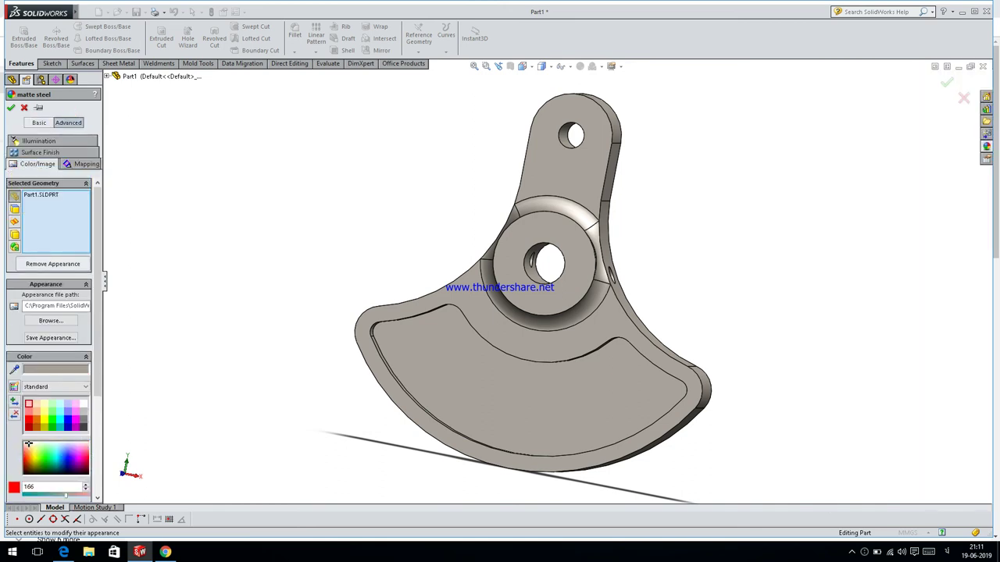
click(33, 445)
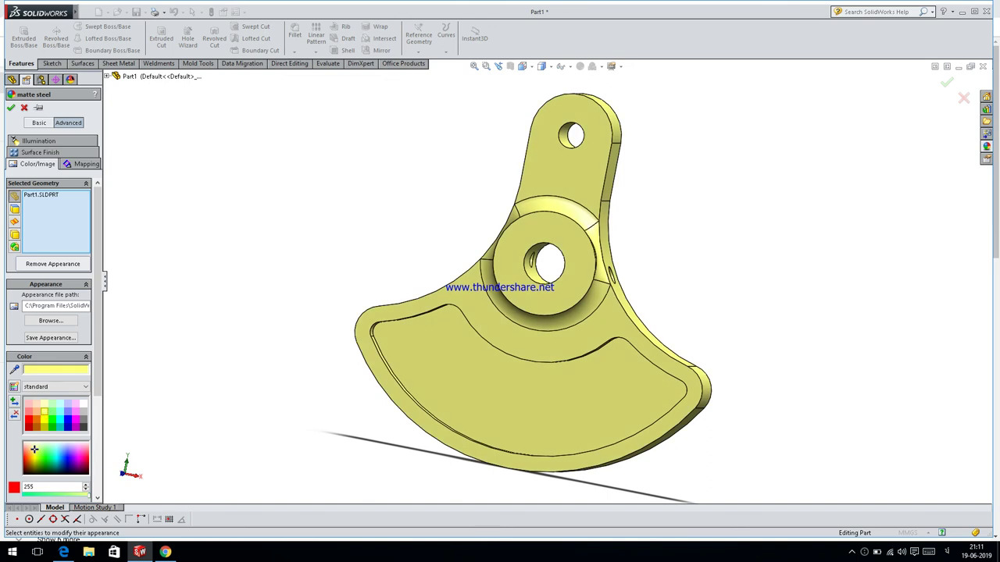
click(68, 423)
click(68, 414)
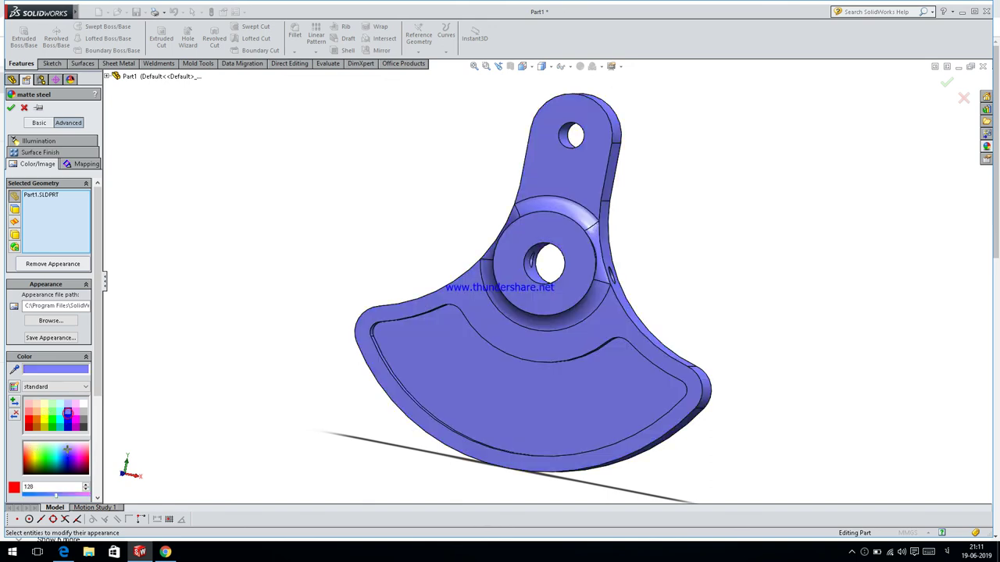
click(83, 411)
click(81, 419)
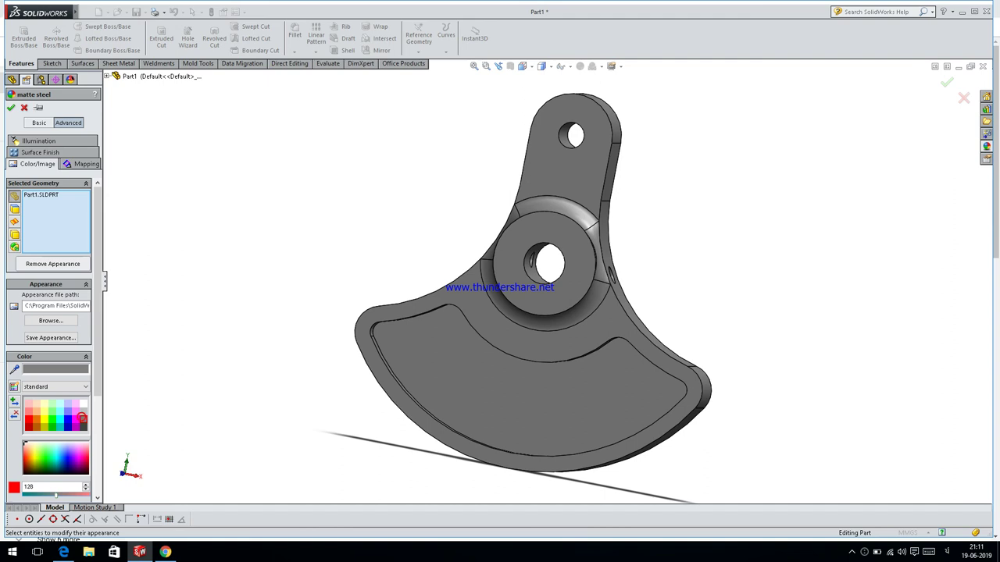
click(83, 427)
mouse_move(515, 297)
middle_down()
mouse_move(558, 275)
mouse_move(547, 297)
mouse_move(500, 313)
mouse_move(515, 297)
mouse_move(484, 304)
mouse_move(527, 295)
middle_up()
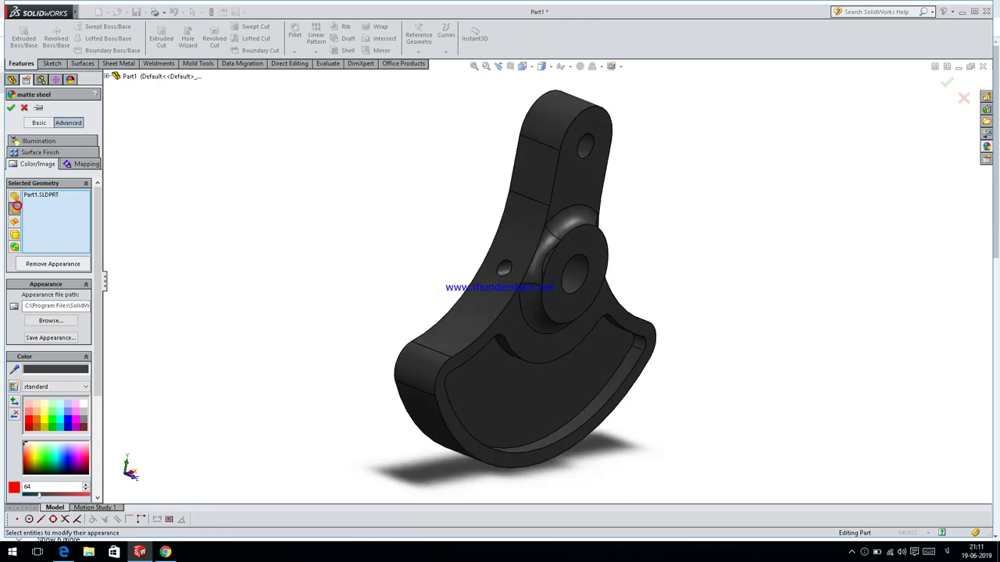
Select the curved side and inner recessed faces and try purple, green and grey colours.
click(480, 329)
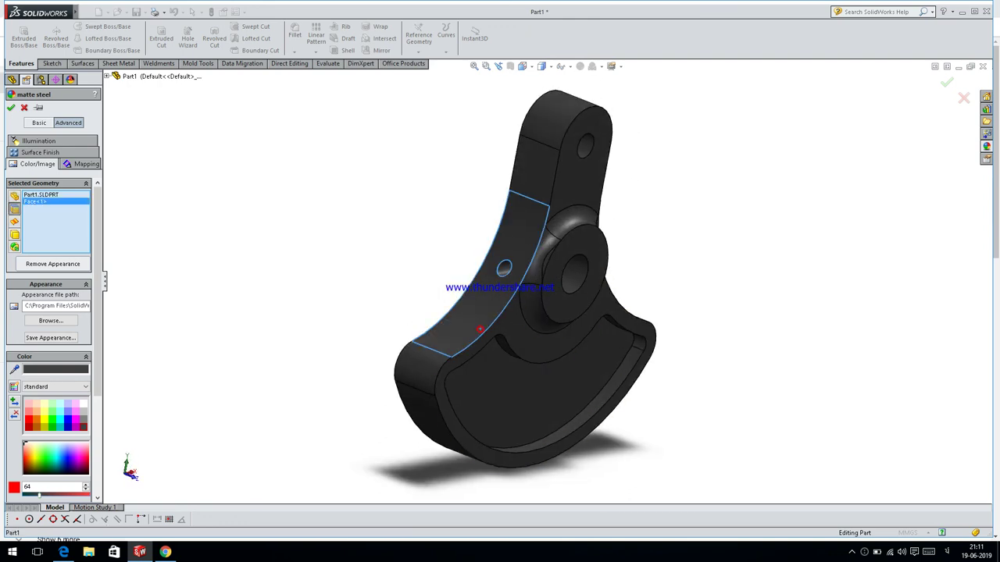
click(66, 412)
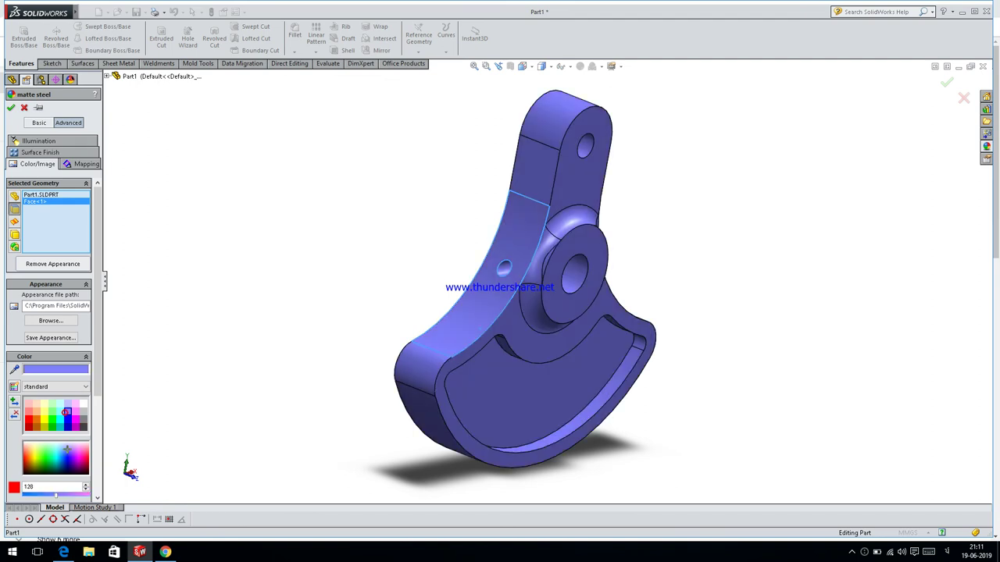
click(53, 407)
click(55, 425)
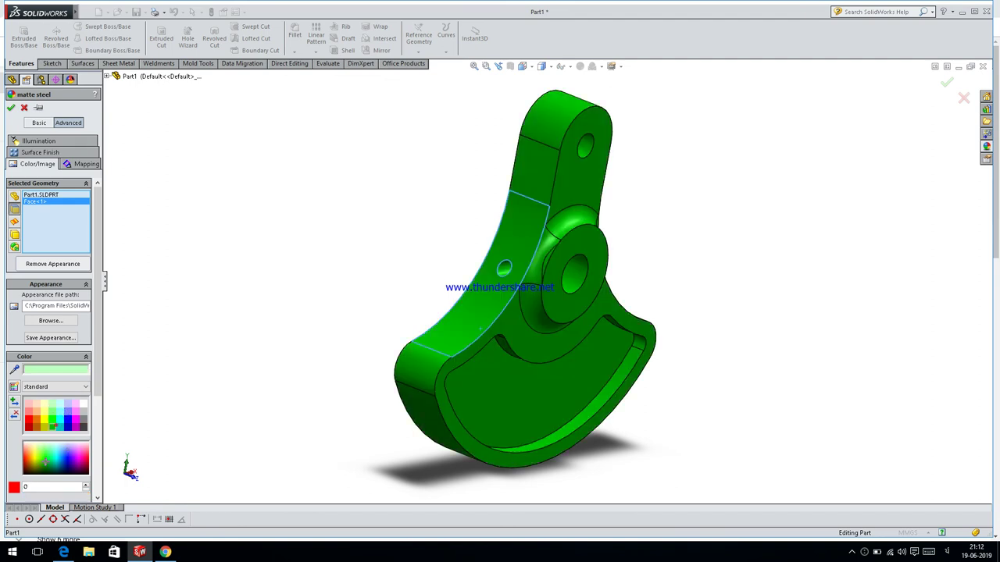
click(51, 419)
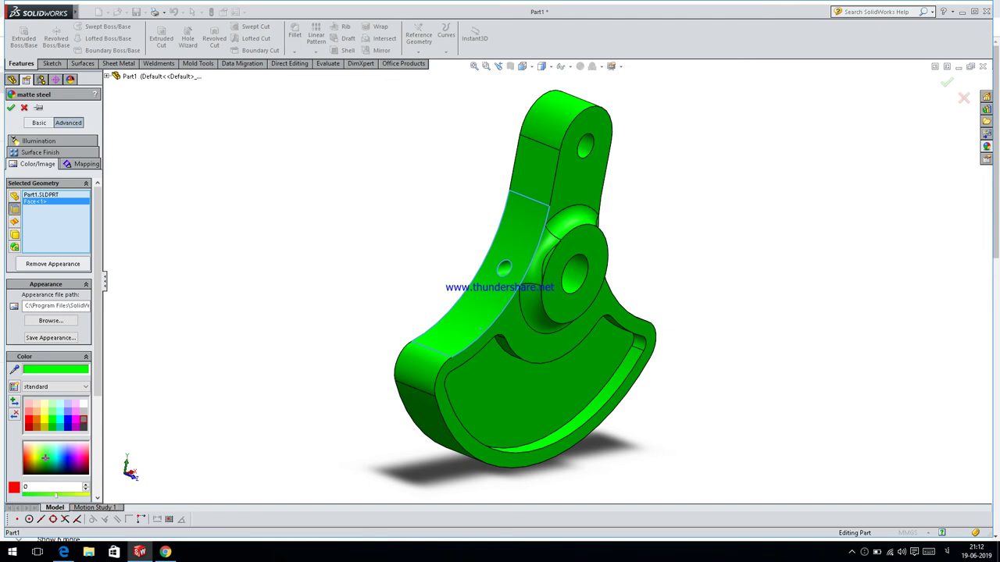
click(83, 417)
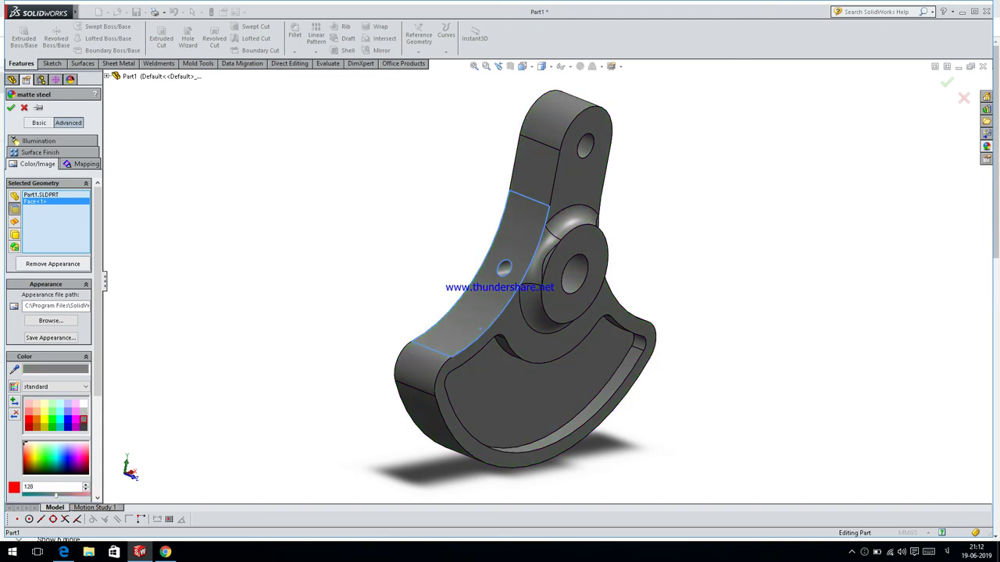
click(72, 164)
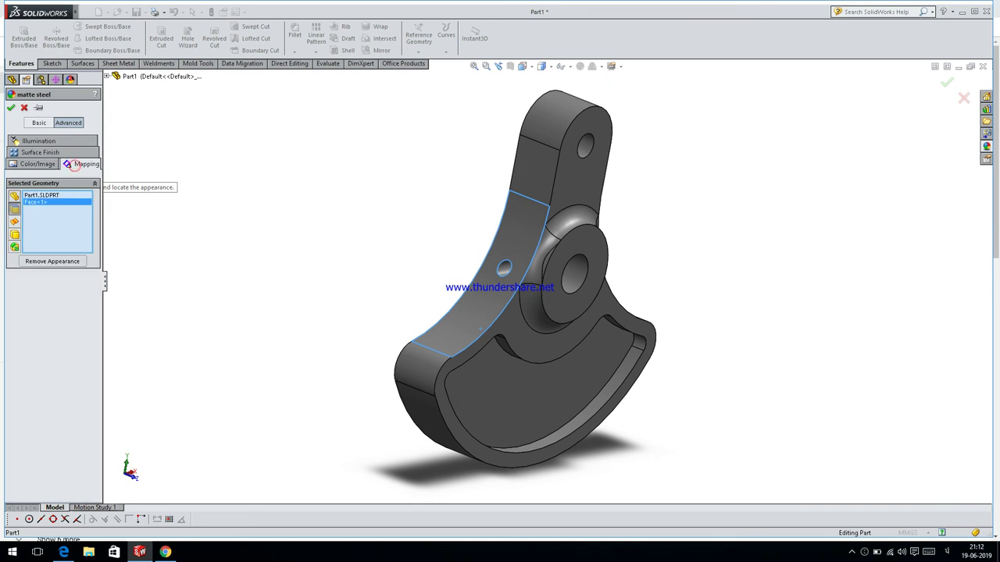
click(510, 358)
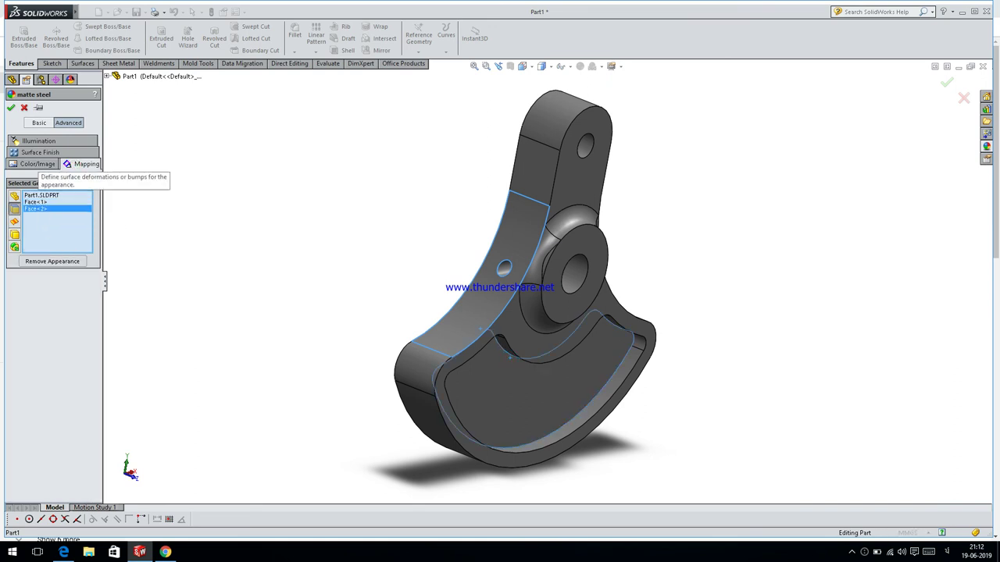
click(40, 153)
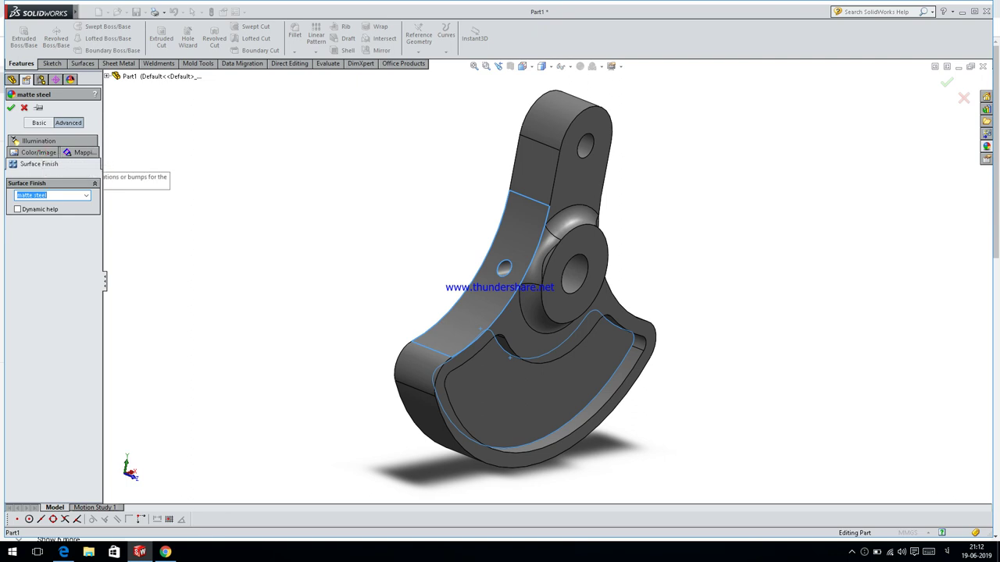
Colour the crank deep magenta (RGB 255, 7, 102) from the Basic pink swatch and apply it.
click(41, 122)
click(75, 315)
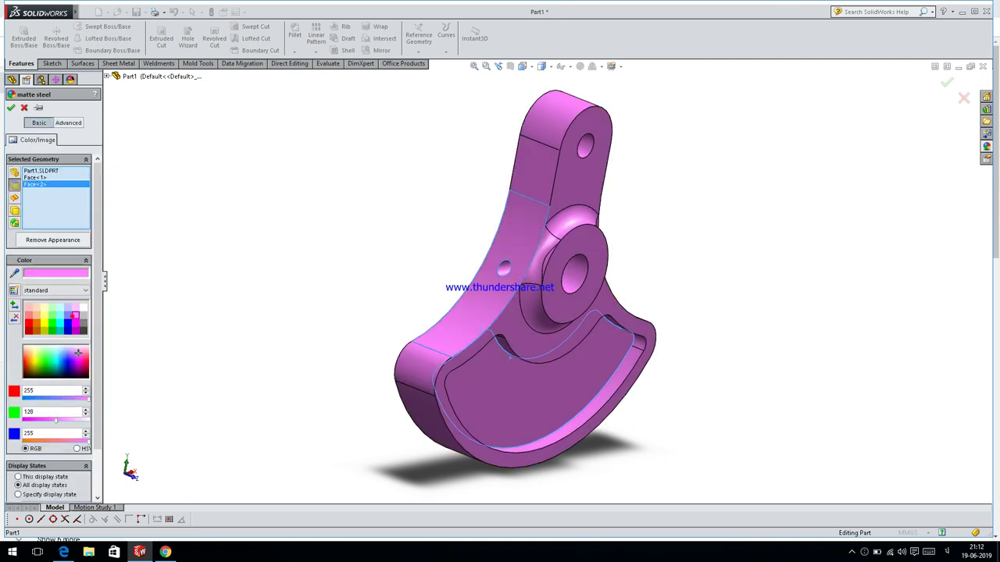
drag(78, 353, 85, 362)
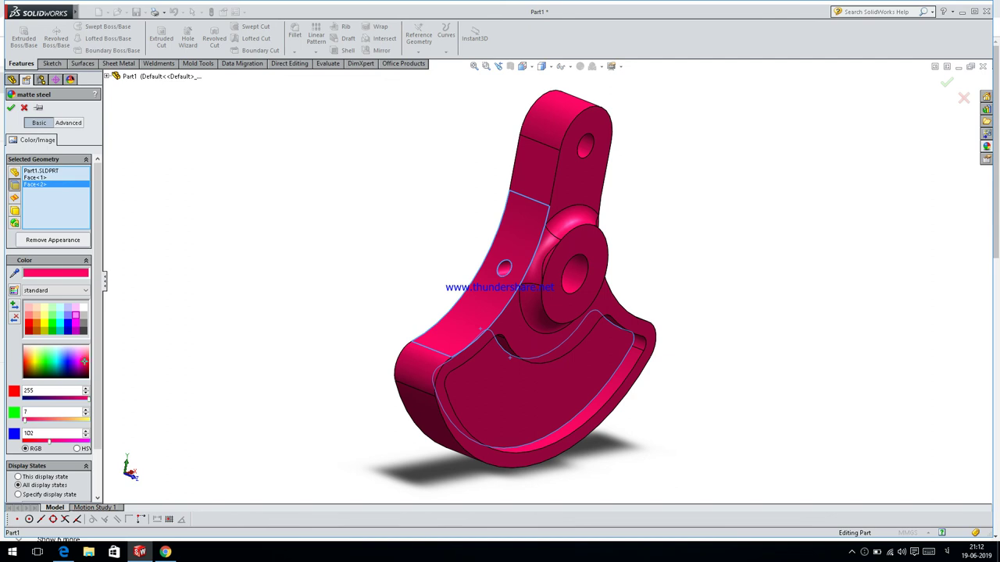
click(11, 107)
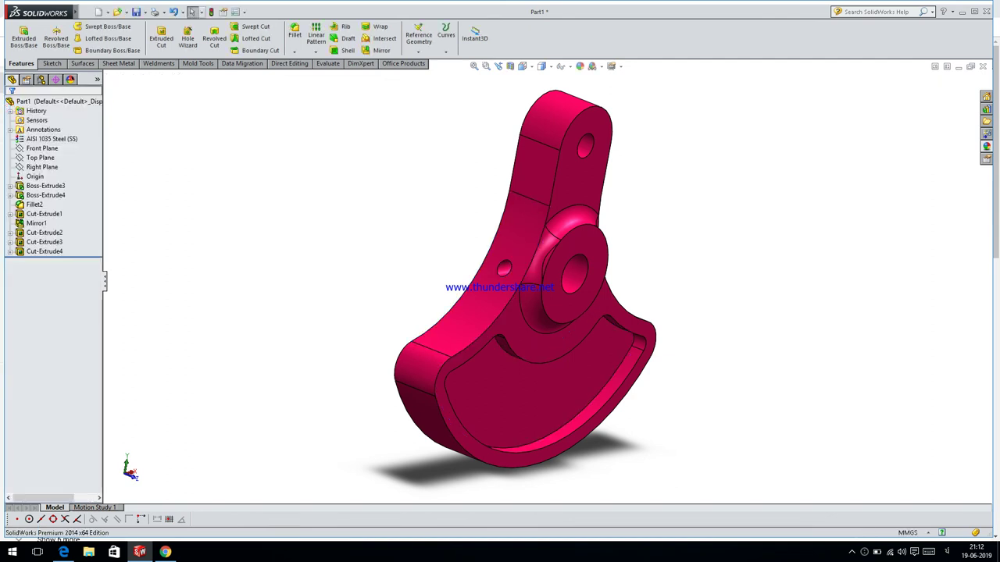
key(Right)
key(Right)
key(Up)
key(Down)
key(Left)
key(Down)
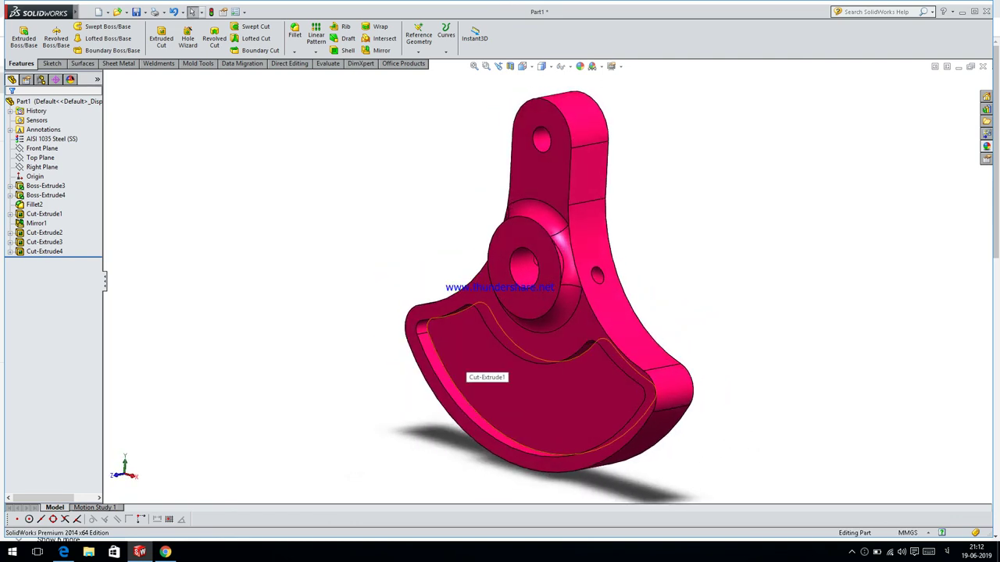
Start a fillet on the pocket's outer edge, trying radius 2 mm then 1 mm.
click(289, 29)
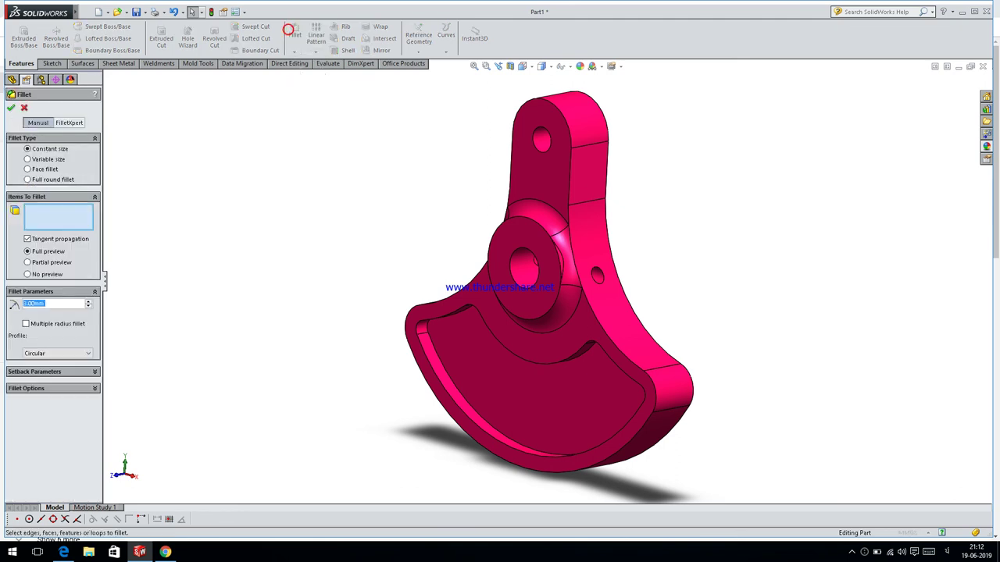
click(432, 350)
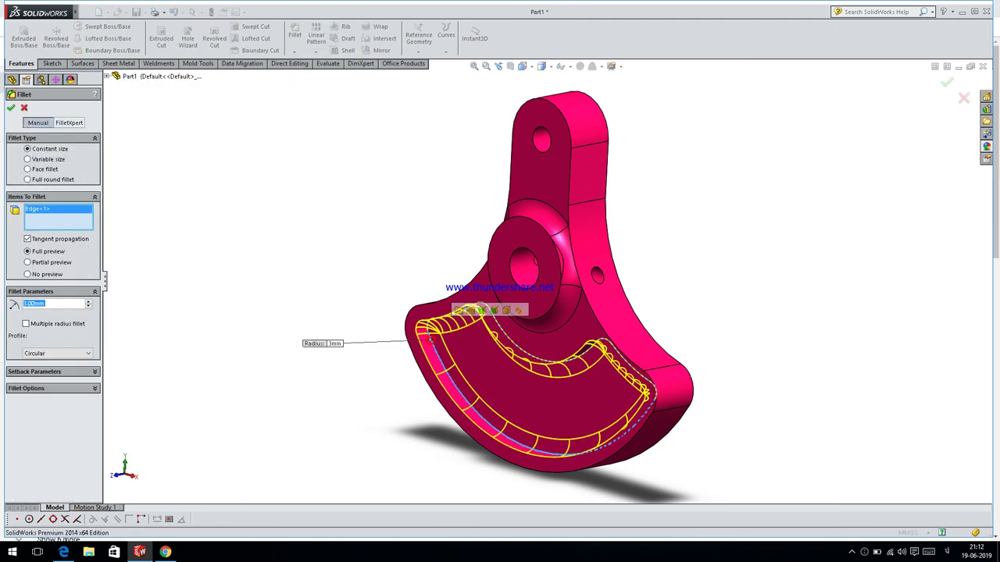
click(56, 304)
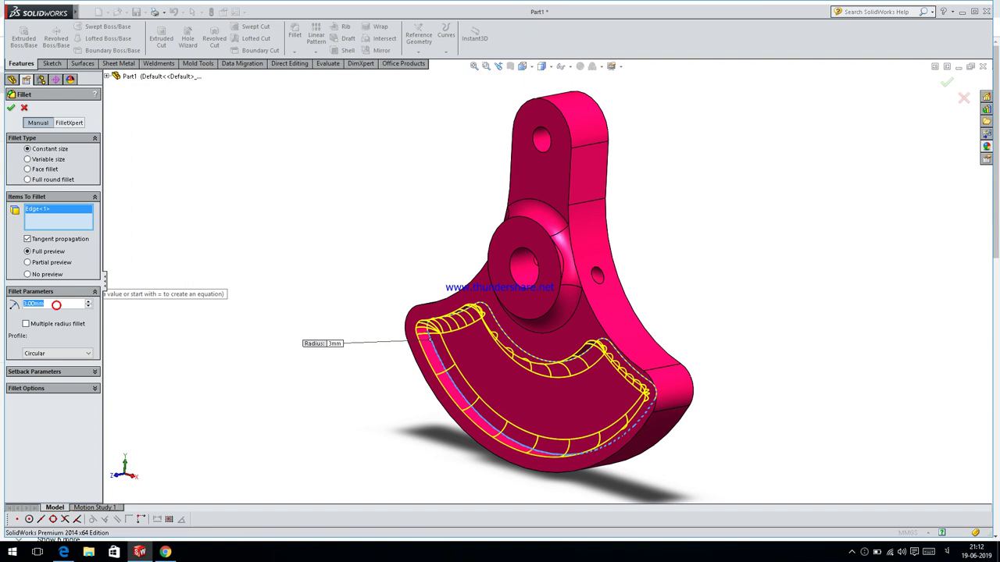
text(2)
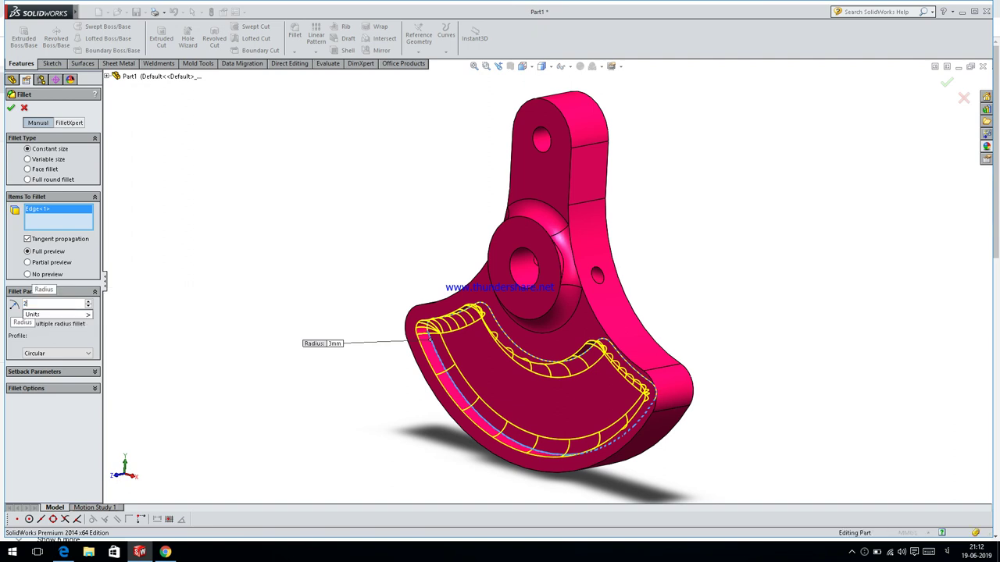
key(Return)
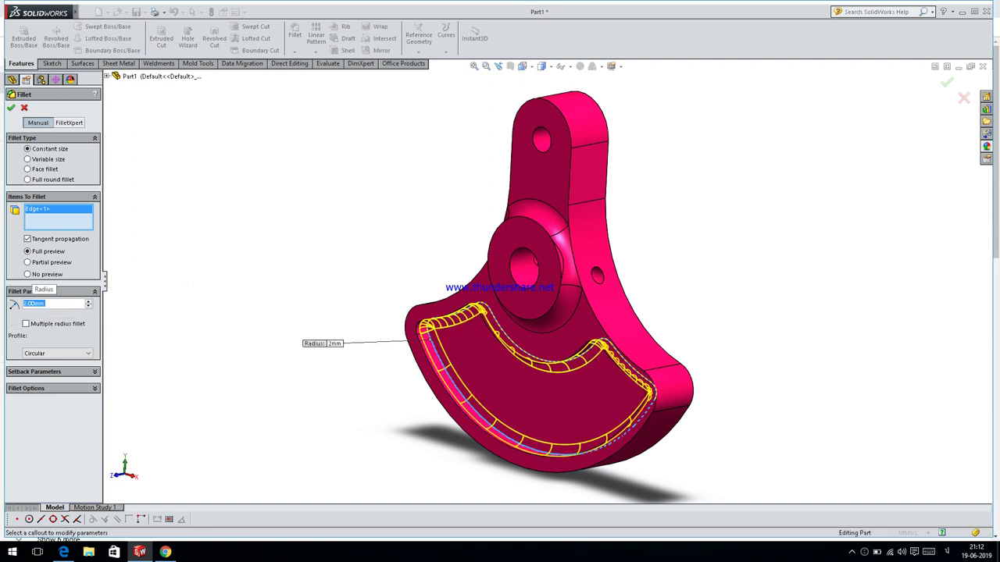
text(1)
key(Return)
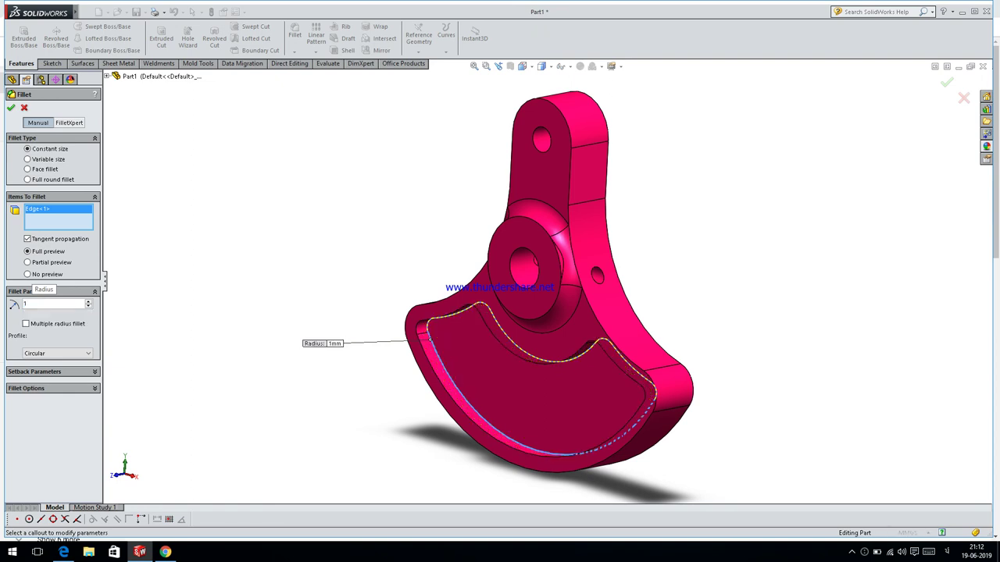
Add the remaining pocket edges, set the radius to 0.5 mm and create Fillet3.
middle_drag(547, 422, 436, 422)
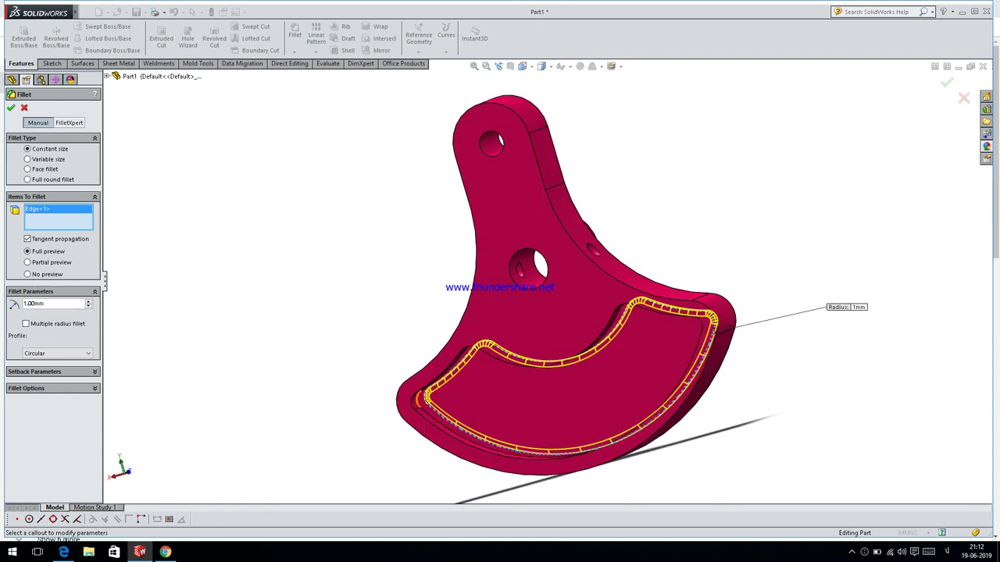
click(419, 402)
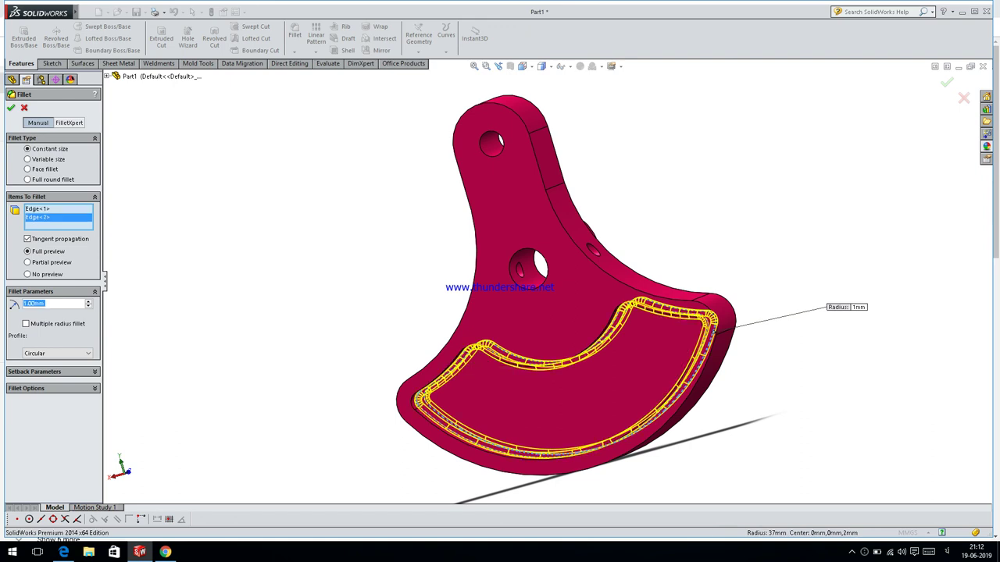
middle_drag(419, 402, 469, 374)
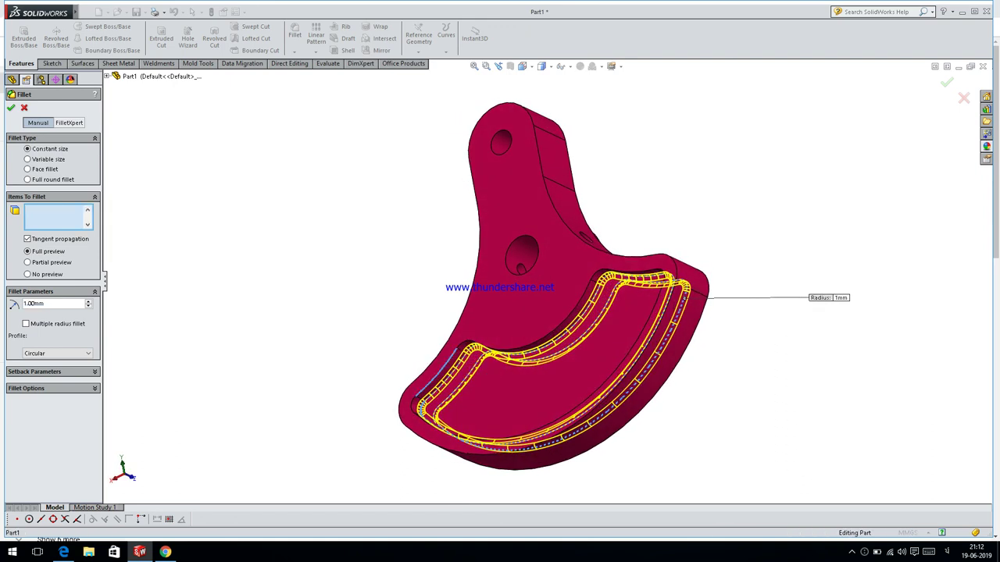
click(452, 353)
mouse_move(451, 353)
middle_down()
mouse_move(539, 355)
mouse_move(422, 273)
middle_up()
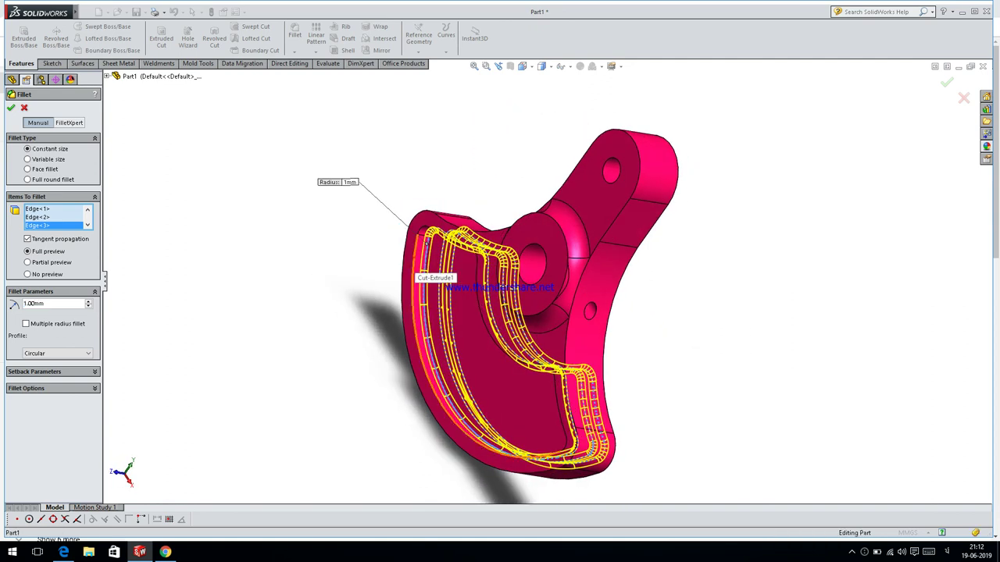
click(414, 269)
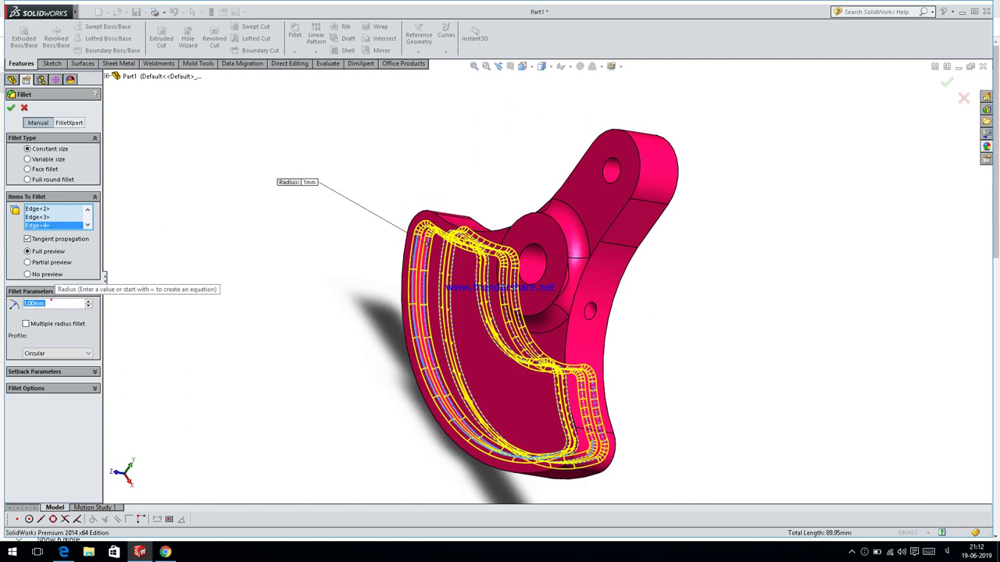
text(0)
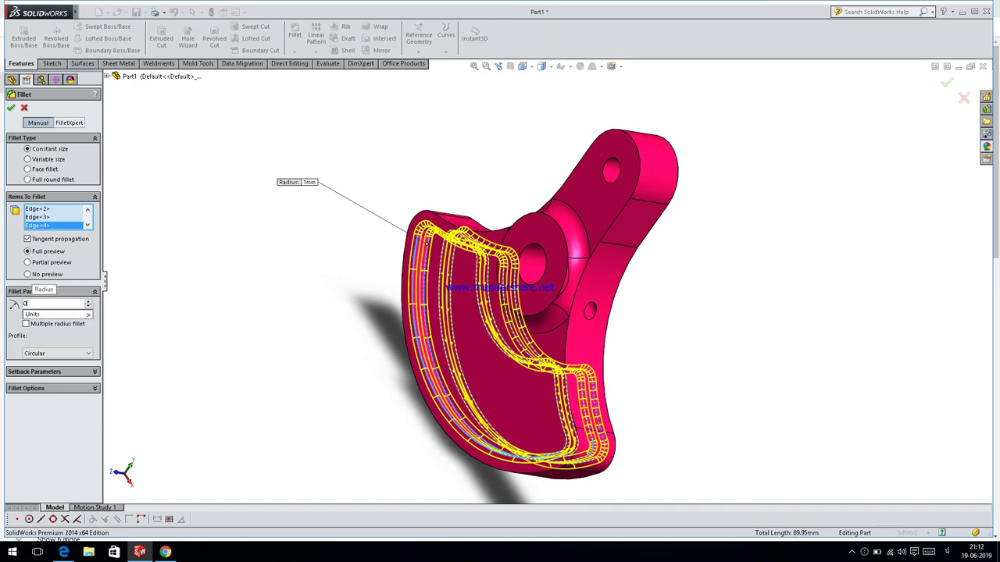
text(.)
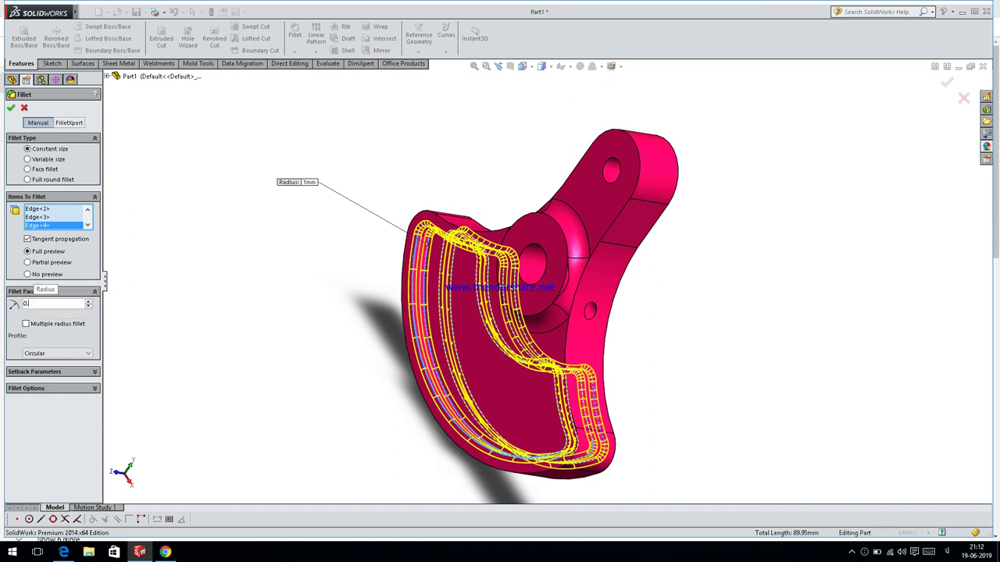
text(5)
key(Return)
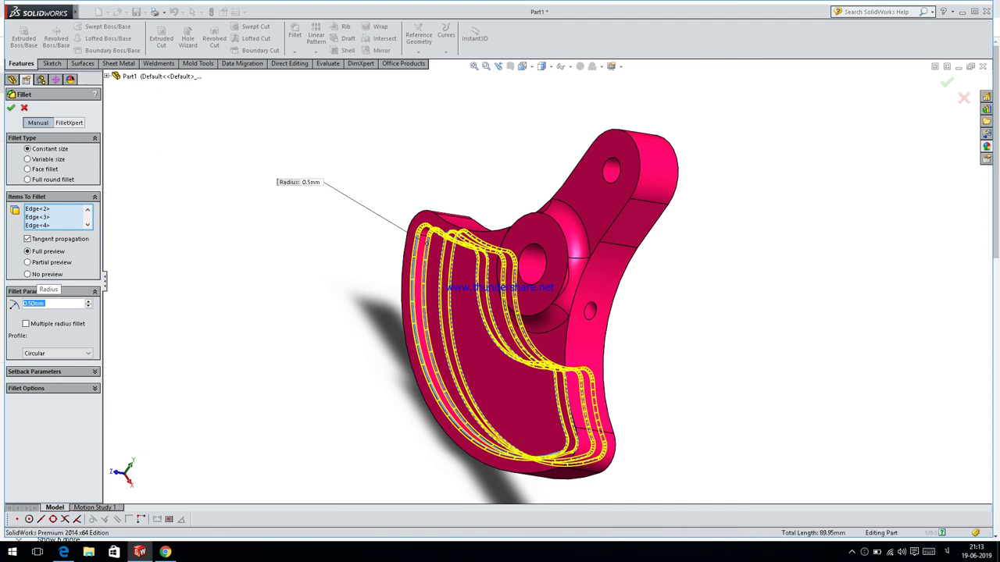
key(Return)
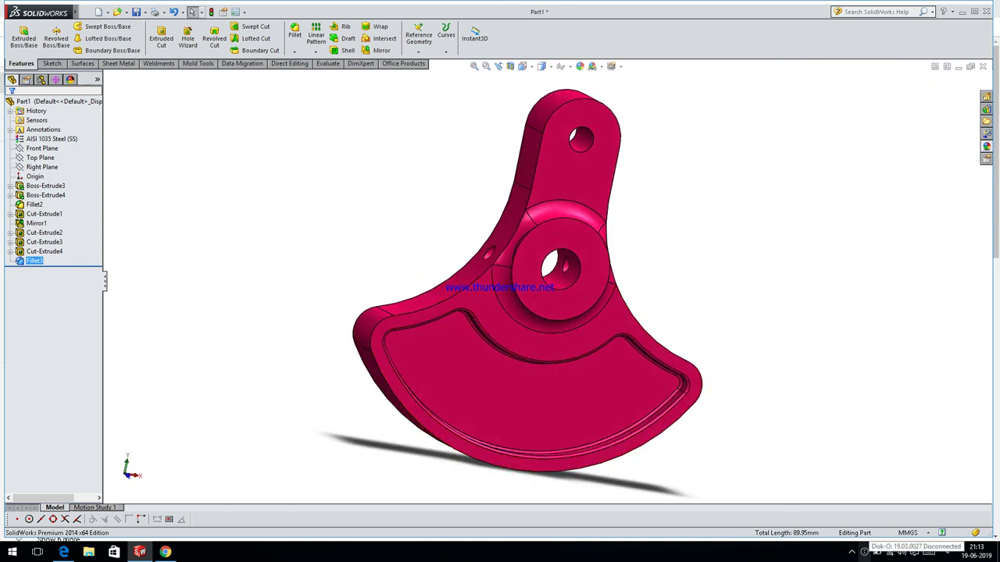
click(851, 552)
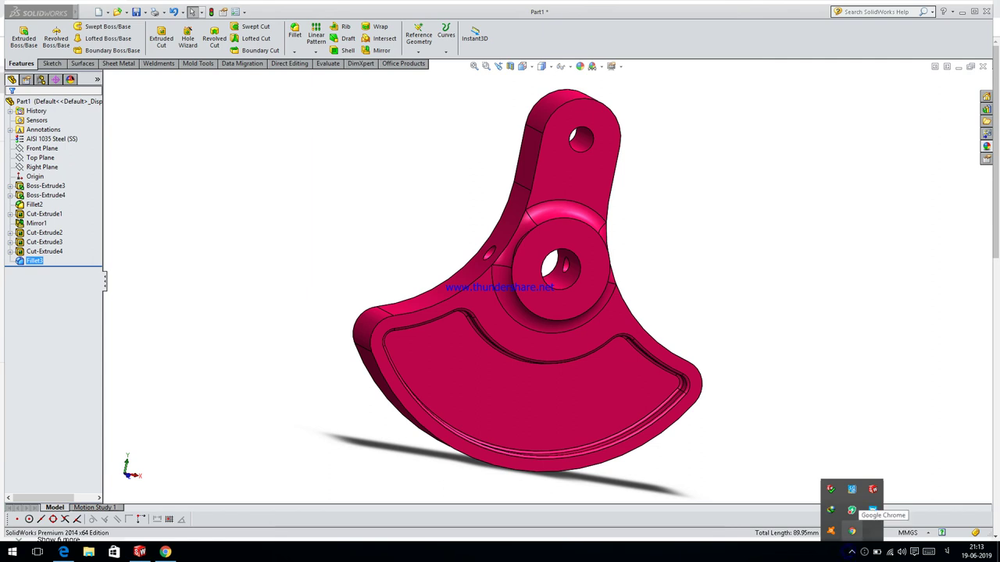